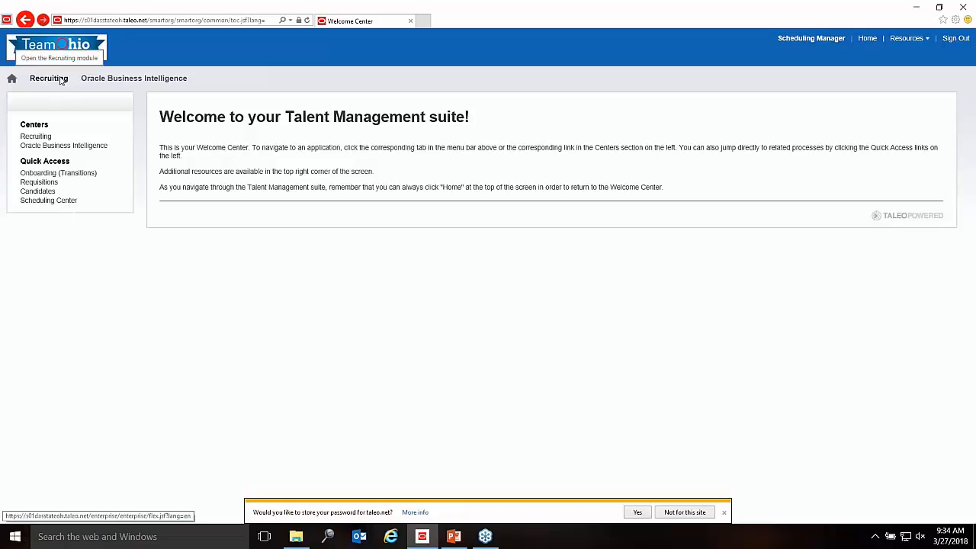
Step: Open the Recruiting module, dismiss the save-password prompt, and show the centers menu
{"action": "left_click", "coordinate": [49, 79]}
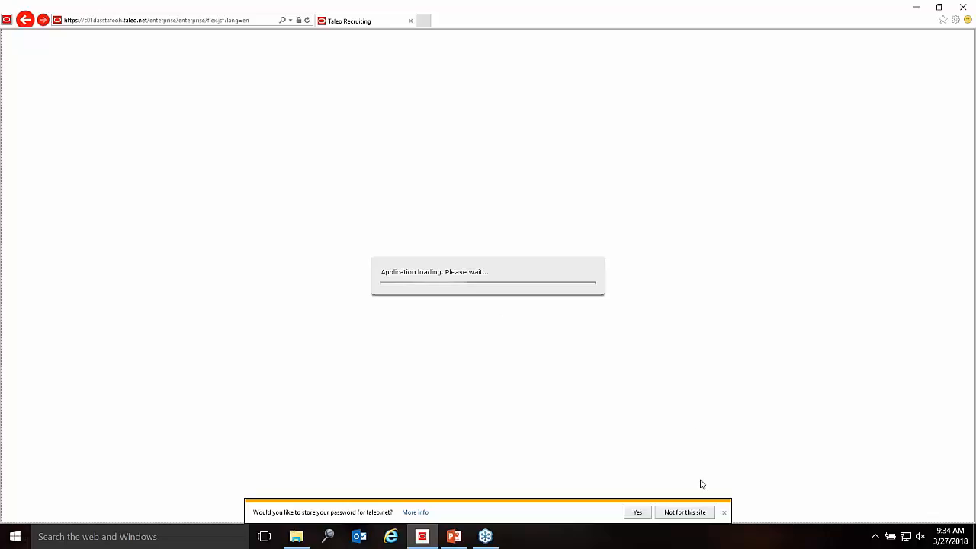
{"action": "left_click", "coordinate": [725, 514]}
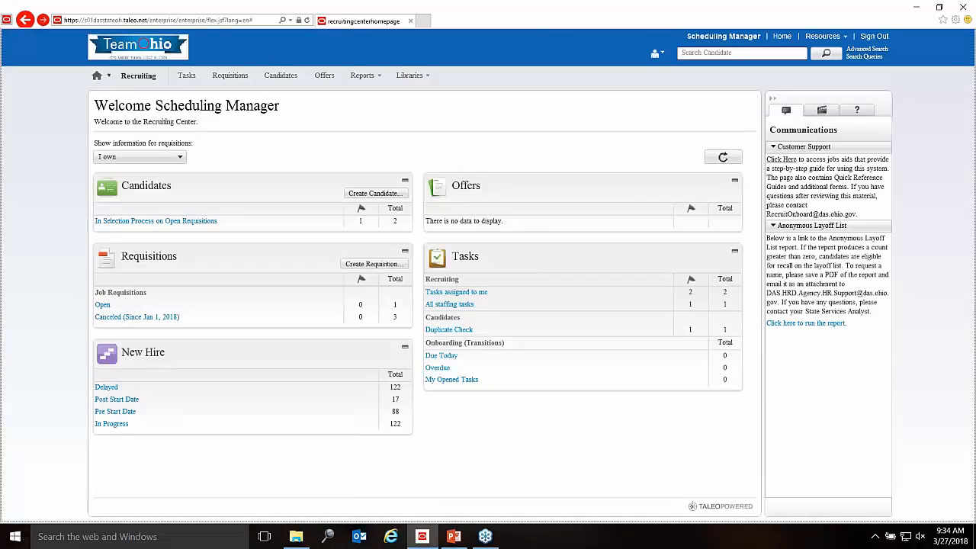
{"action": "left_click", "coordinate": [108, 76]}
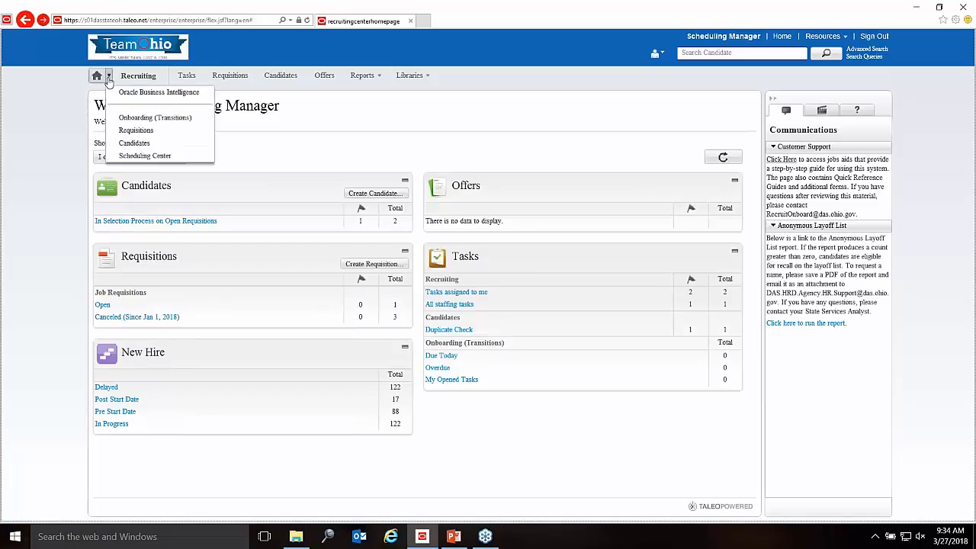
Step: Switch to the Scheduling Center and open the DAS BTA Written Test calendar with Modify
{"action": "left_click", "coordinate": [144, 155]}
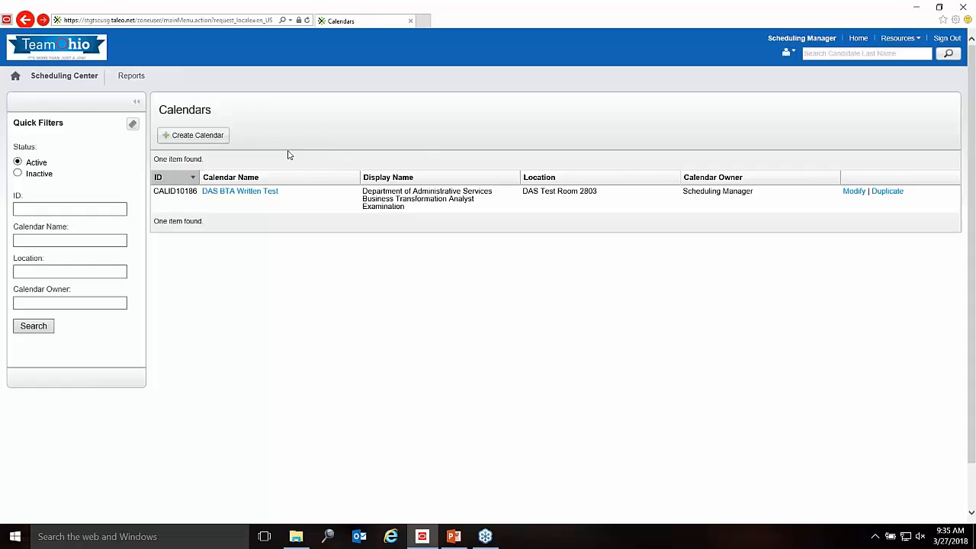
{"action": "left_click", "coordinate": [854, 191]}
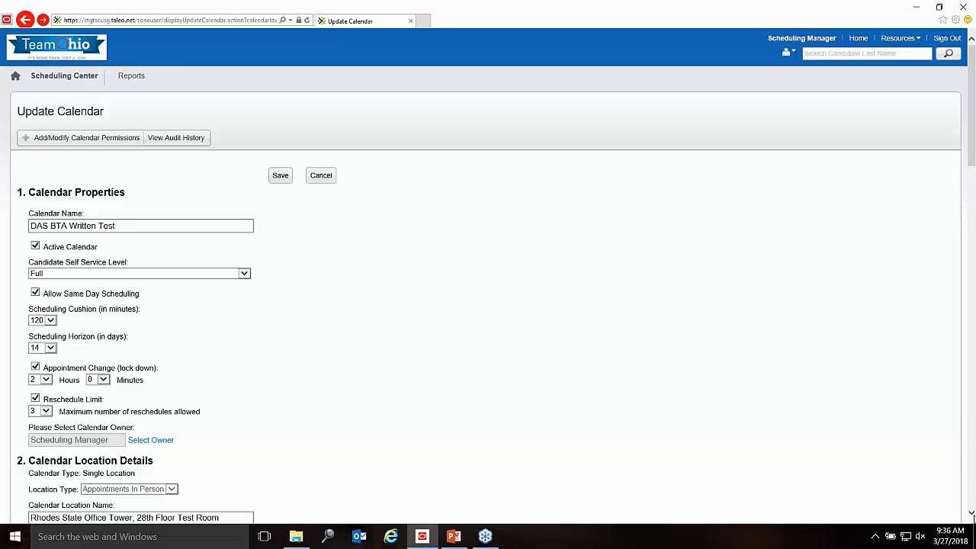
{"action": "left_click", "coordinate": [971, 513]}
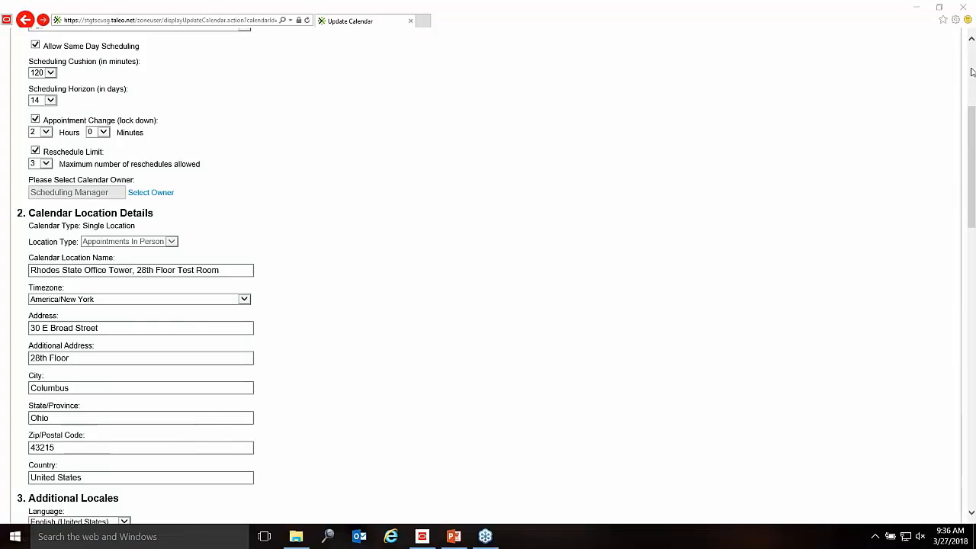
{"action": "left_click", "coordinate": [972, 42]}
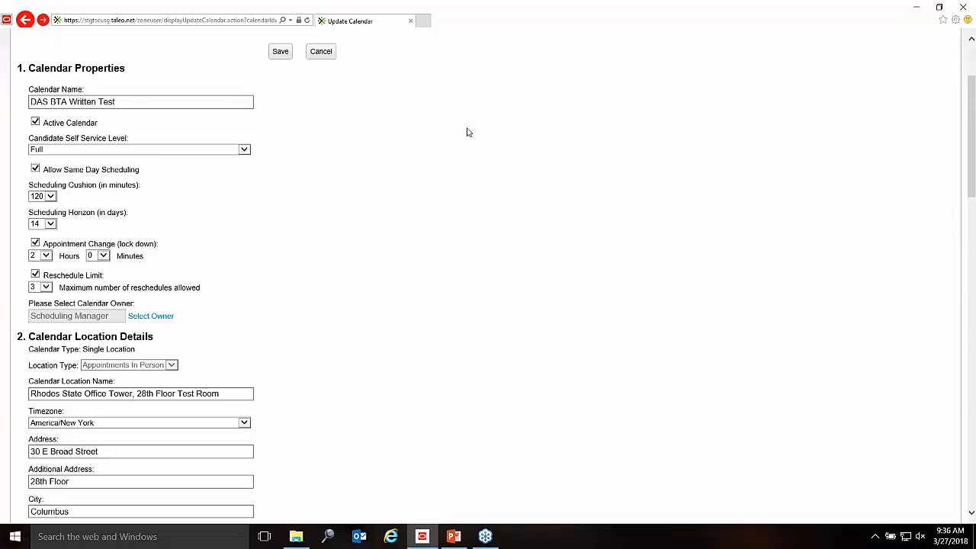
{"action": "left_click", "coordinate": [180, 108]}
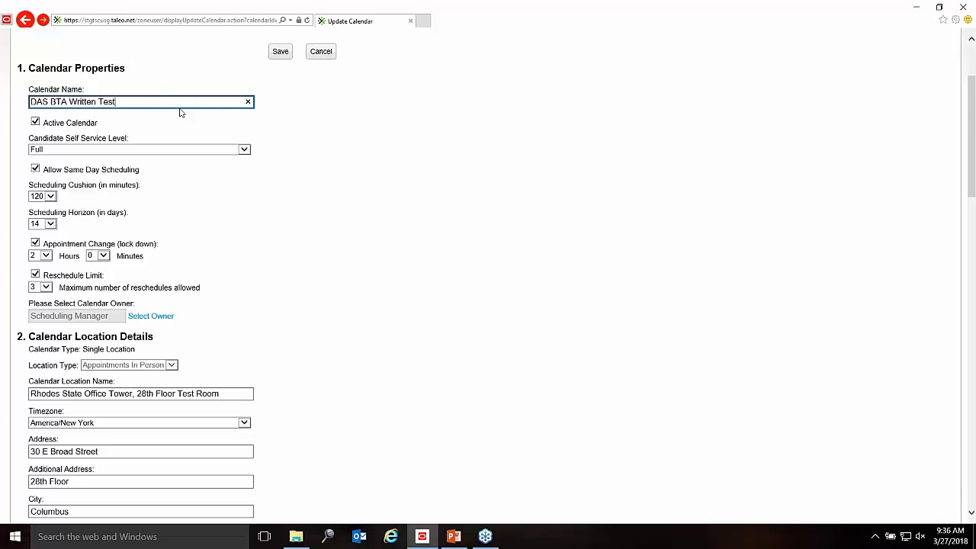
{"action": "left_click", "coordinate": [366, 177]}
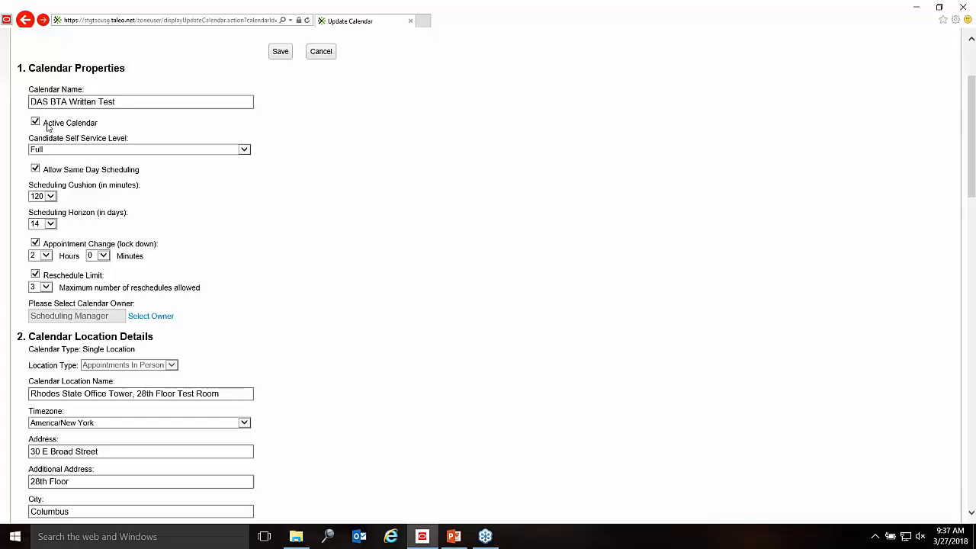
{"action": "left_click", "coordinate": [47, 126]}
{"action": "left_click", "coordinate": [35, 124]}
{"action": "left_click", "coordinate": [179, 150]}
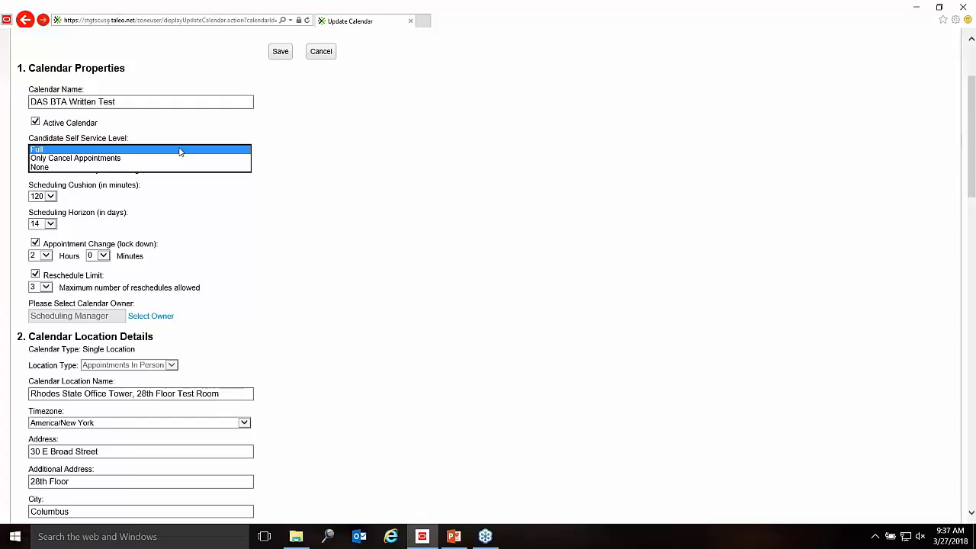
{"action": "left_click", "coordinate": [313, 174]}
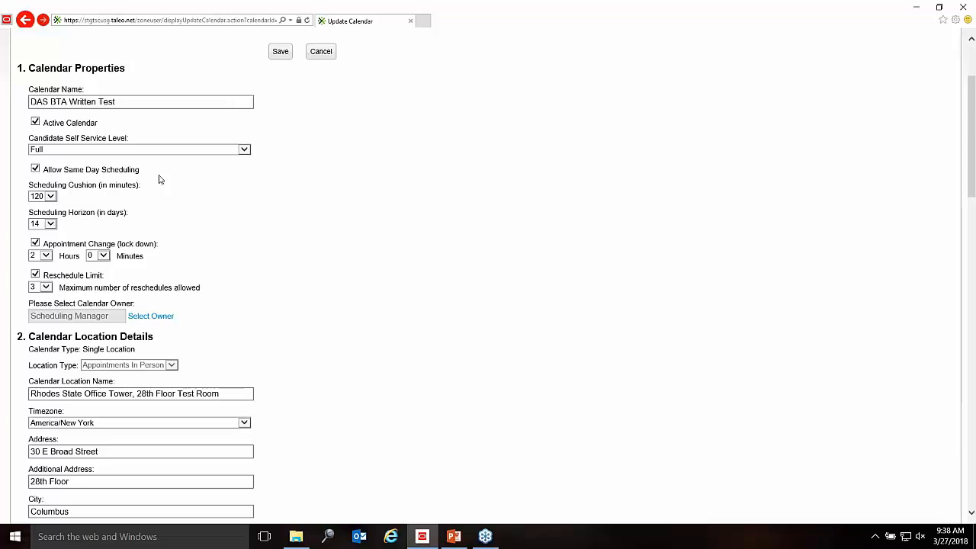
{"action": "left_click", "coordinate": [35, 170]}
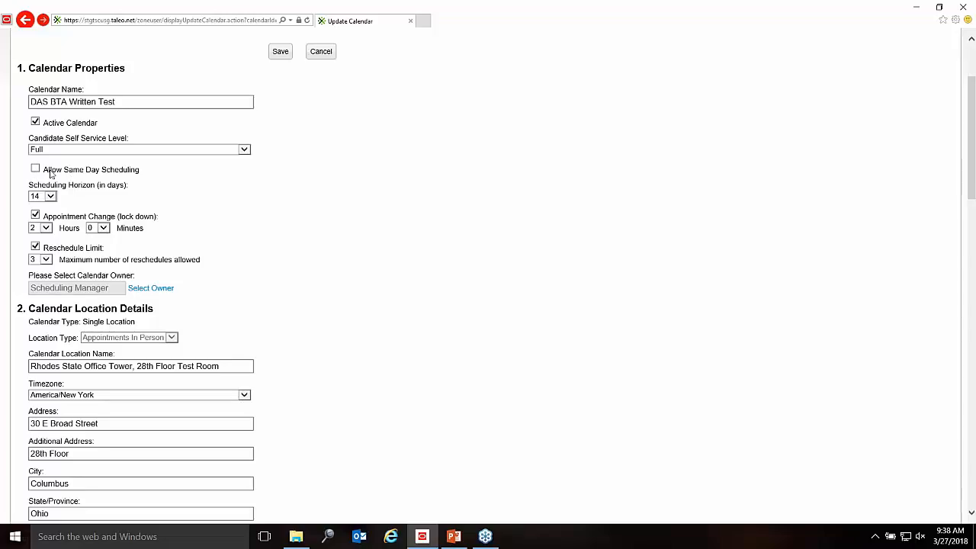
{"action": "left_click", "coordinate": [35, 169]}
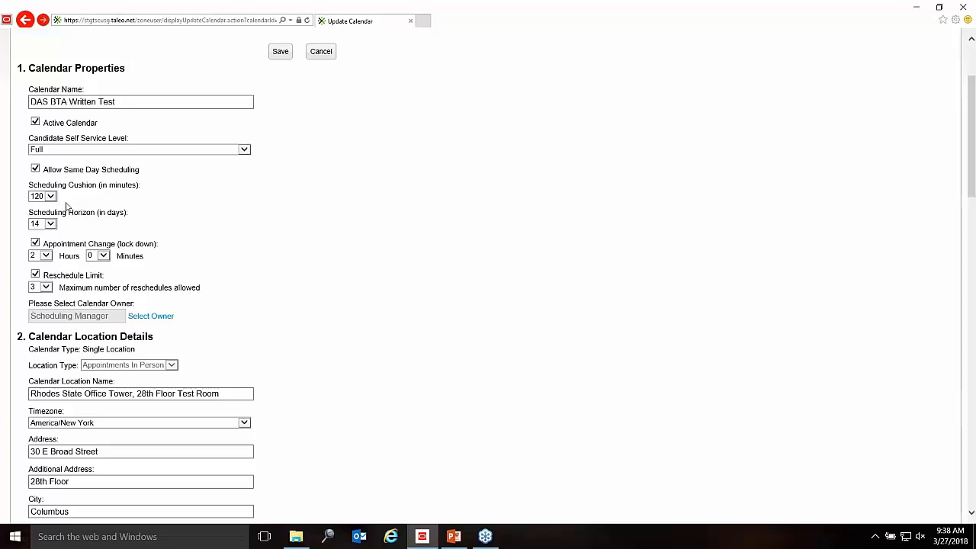
{"action": "left_click", "coordinate": [35, 169]}
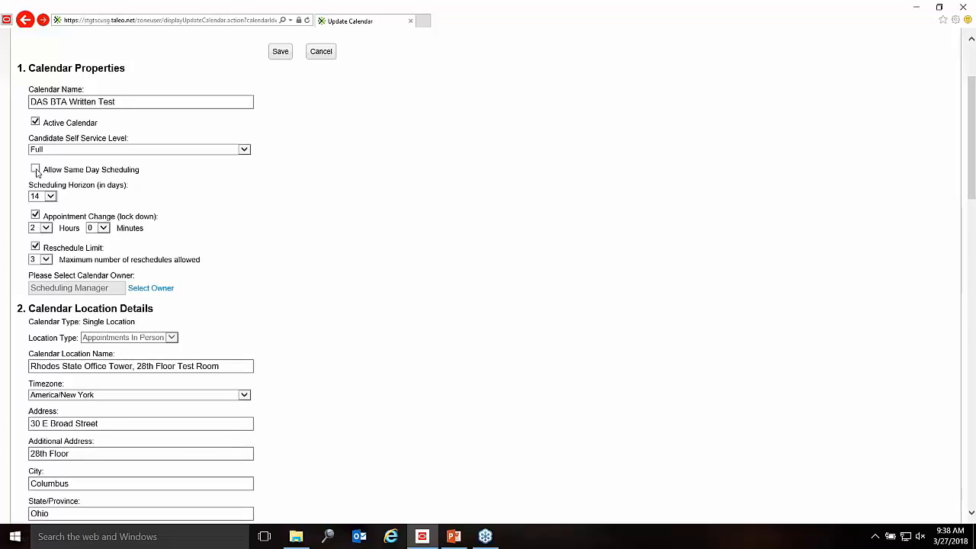
{"action": "left_click", "coordinate": [36, 169]}
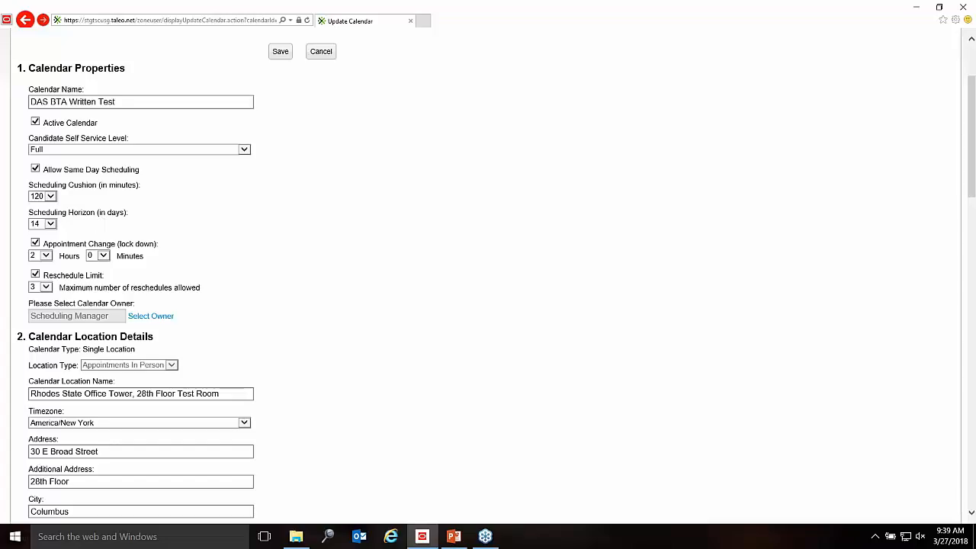
{"action": "left_click", "coordinate": [52, 227]}
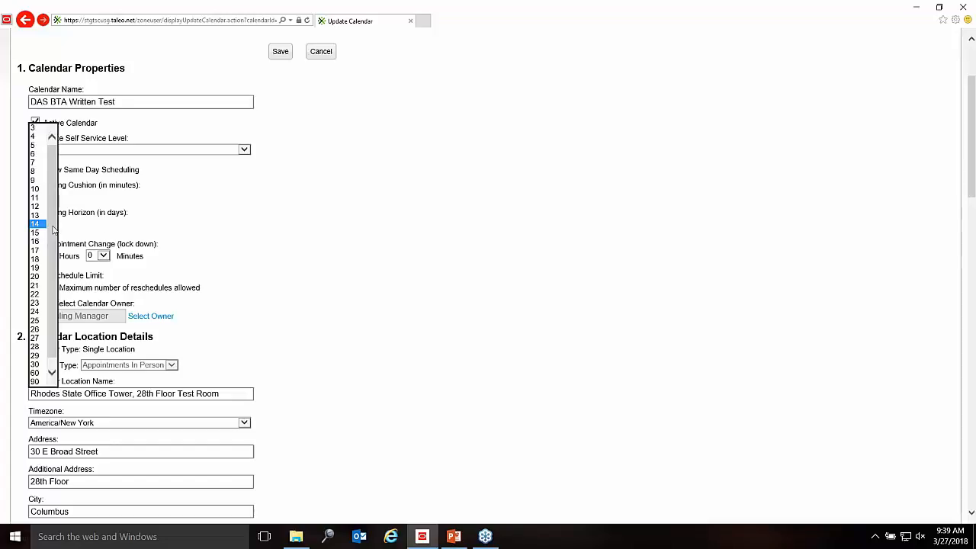
{"action": "left_click_drag", "start_coordinate": [55, 311], "coordinate": [55, 320]}
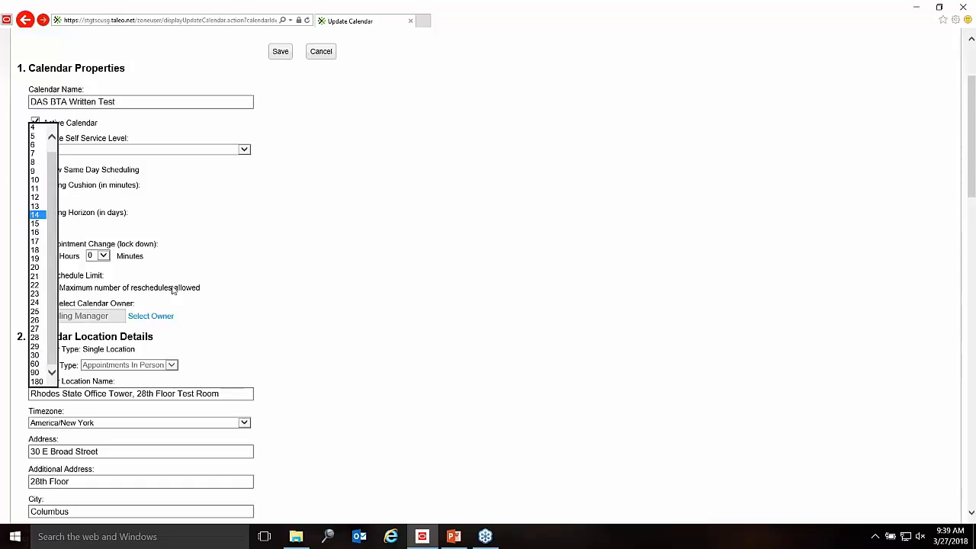
{"action": "left_click", "coordinate": [221, 273]}
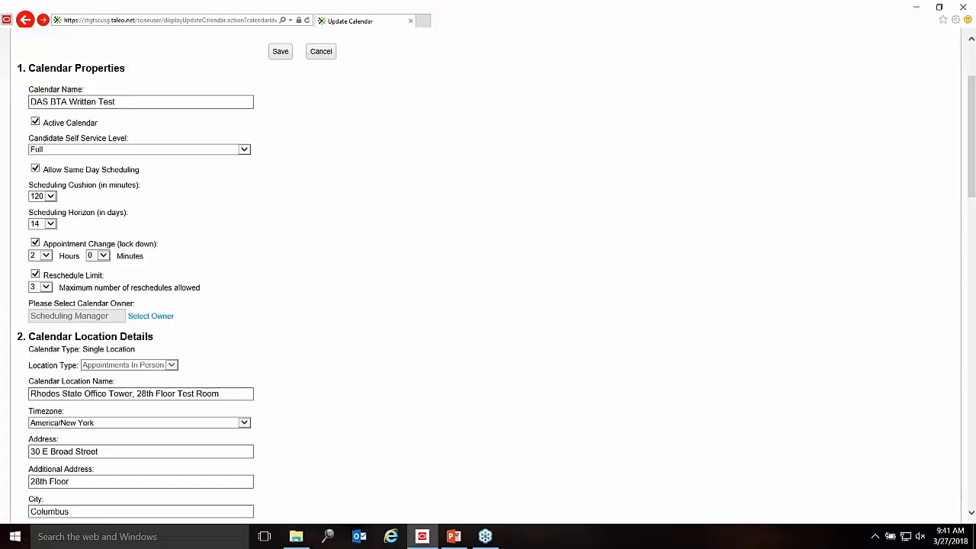
{"action": "left_click", "coordinate": [485, 536]}
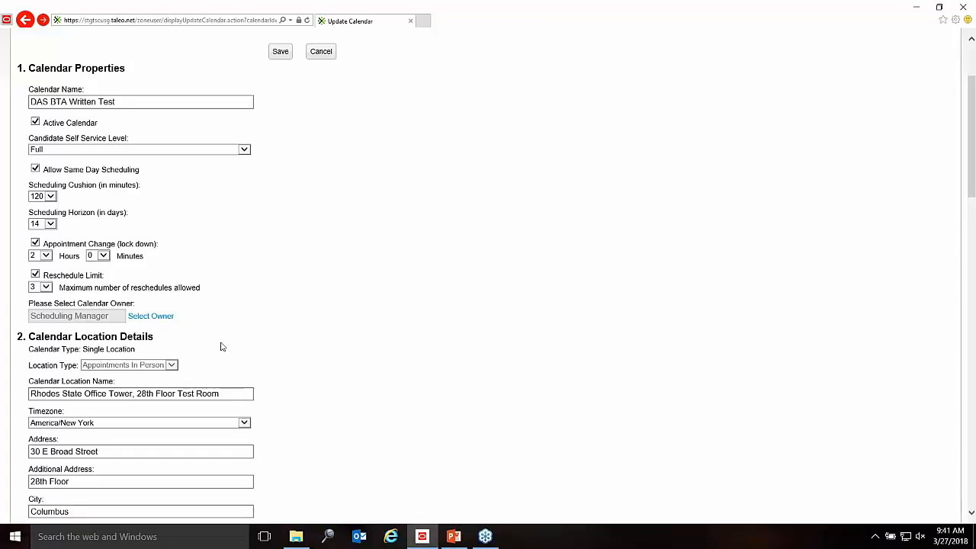
{"action": "left_click", "coordinate": [148, 319]}
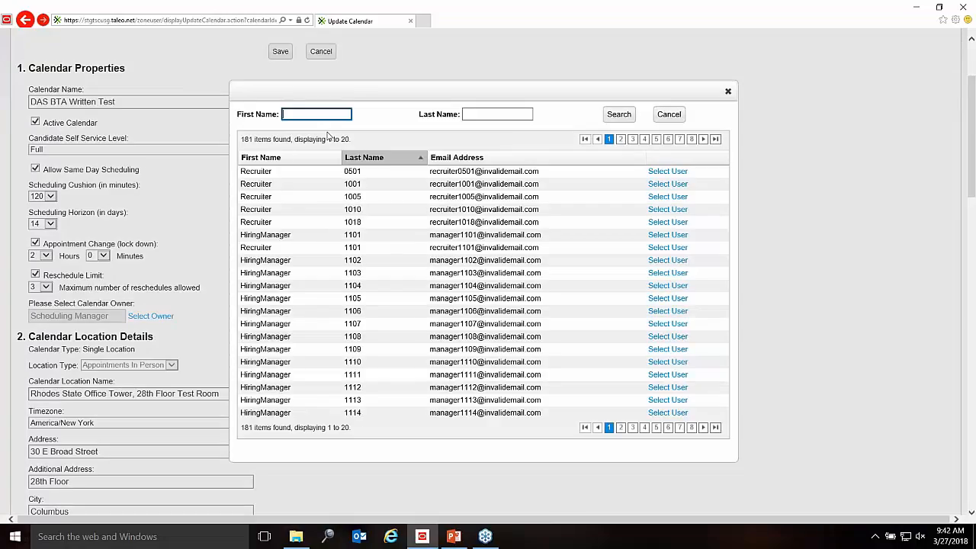
{"action": "key", "text": "Tab"}
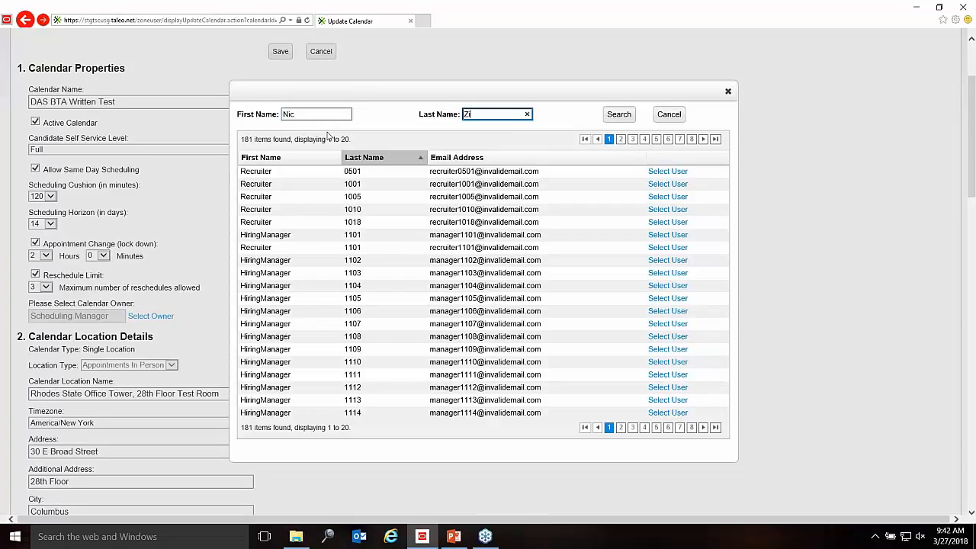
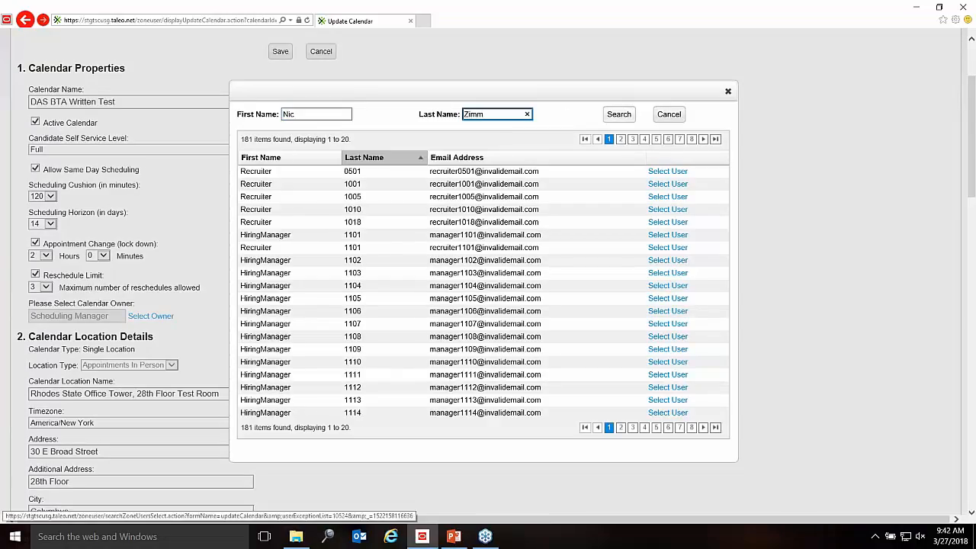
{"action": "left_click", "coordinate": [619, 114]}
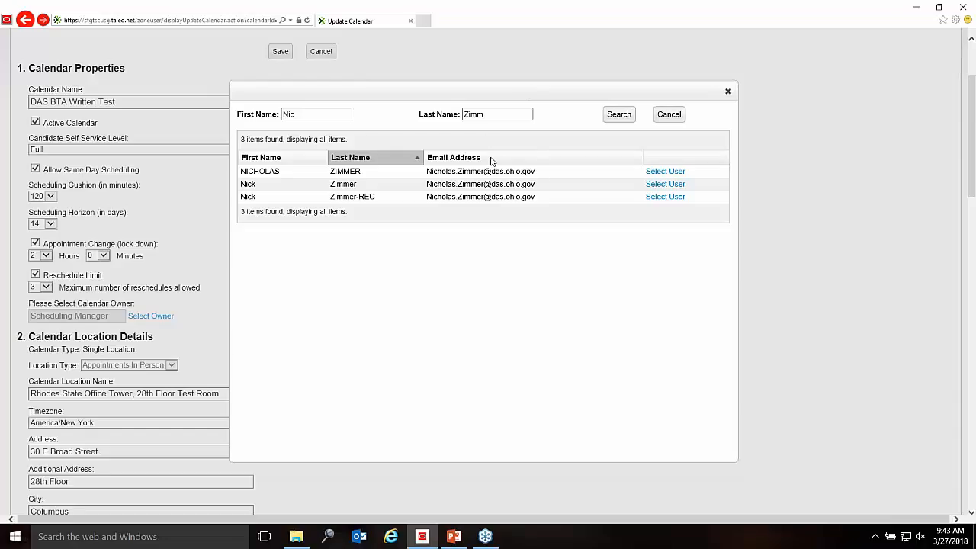
{"action": "left_click", "coordinate": [728, 93]}
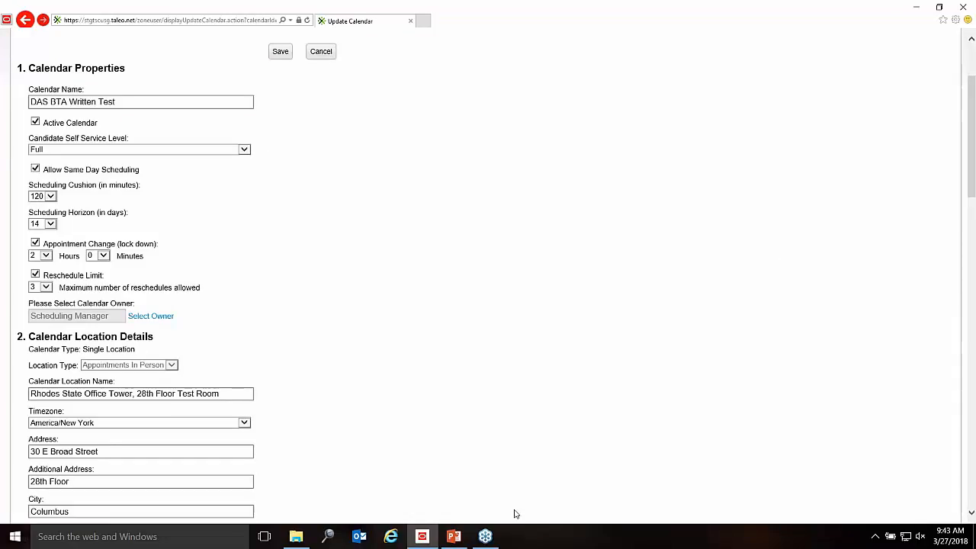
Step: Return to the Update Calendar page and scroll down to Calendar Location Details and Additional Locales
{"action": "left_click", "coordinate": [486, 537]}
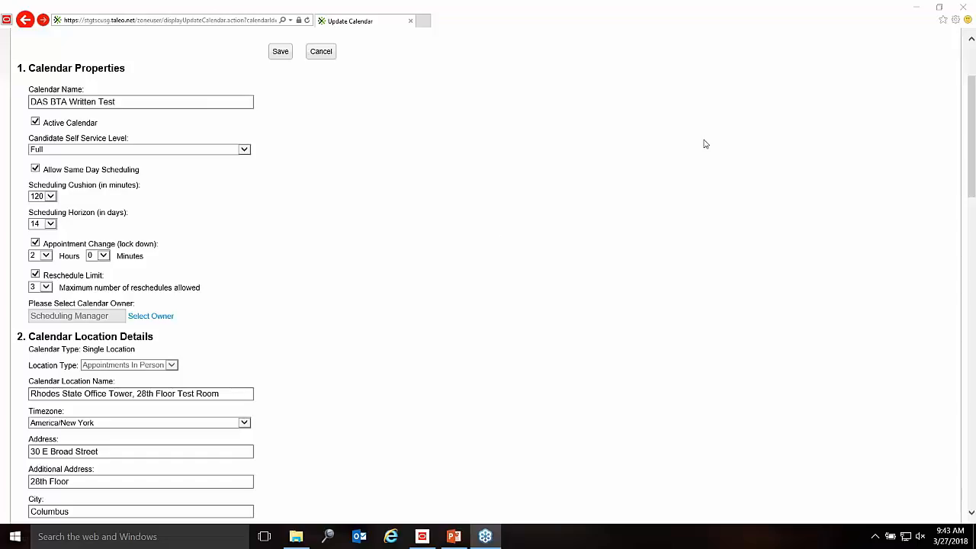
{"action": "left_click", "coordinate": [494, 233]}
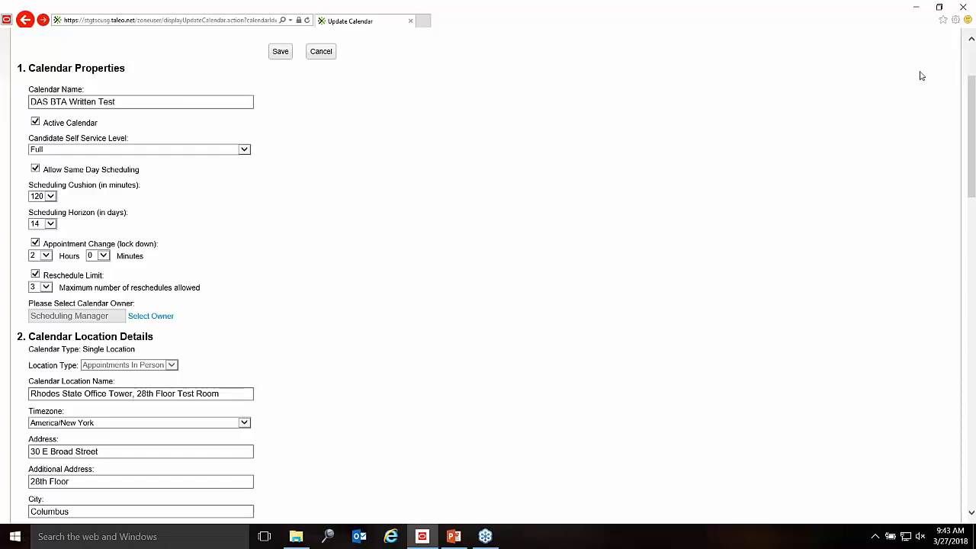
{"action": "scroll", "coordinate": [972, 515], "scroll_direction": "down", "scroll_amount": 3}
{"action": "left_click", "coordinate": [972, 515]}
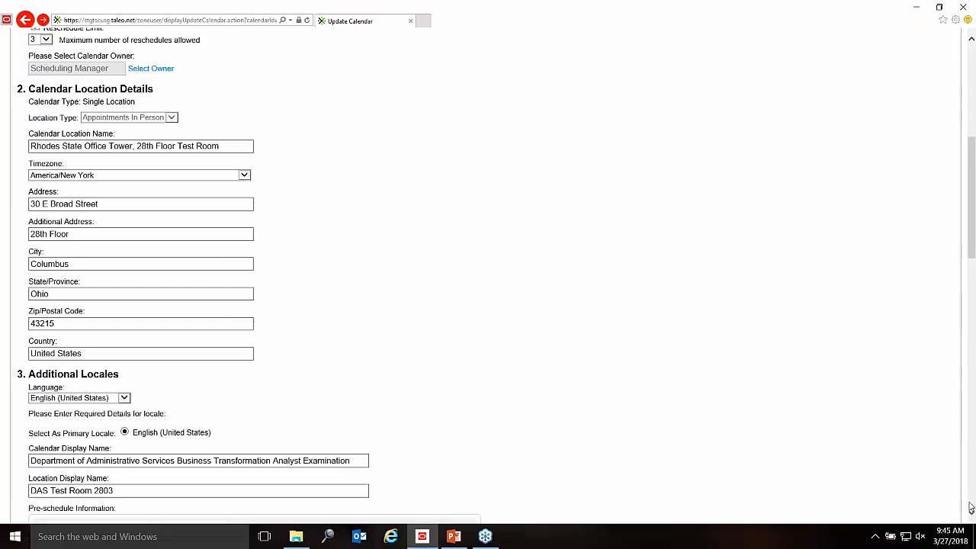
Step: Scroll through the Pre-schedule Information and Interview Directions editors, then bring up the Calendar Display Fields slide
{"action": "scroll", "coordinate": [971, 516], "scroll_direction": "down", "scroll_amount": 3}
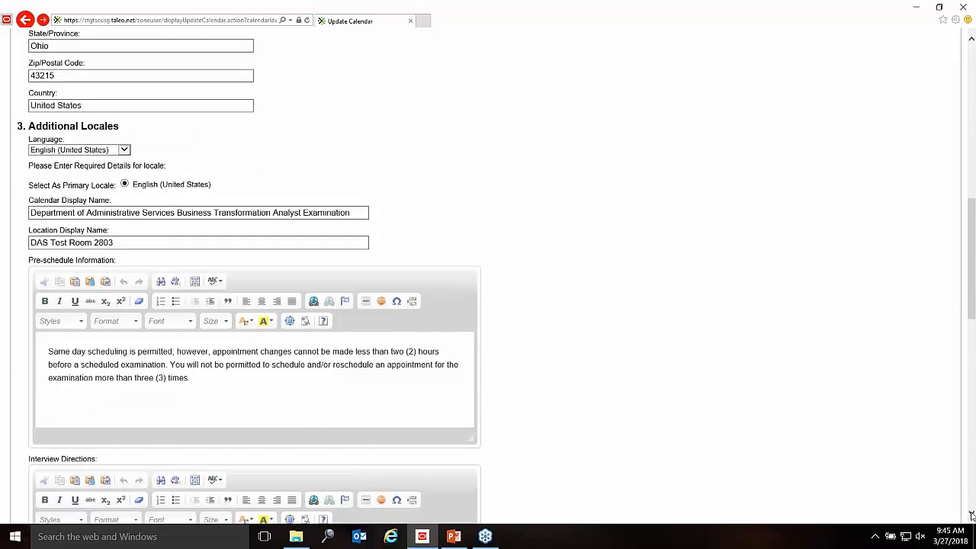
{"action": "scroll", "coordinate": [972, 516], "scroll_direction": "down", "scroll_amount": 2}
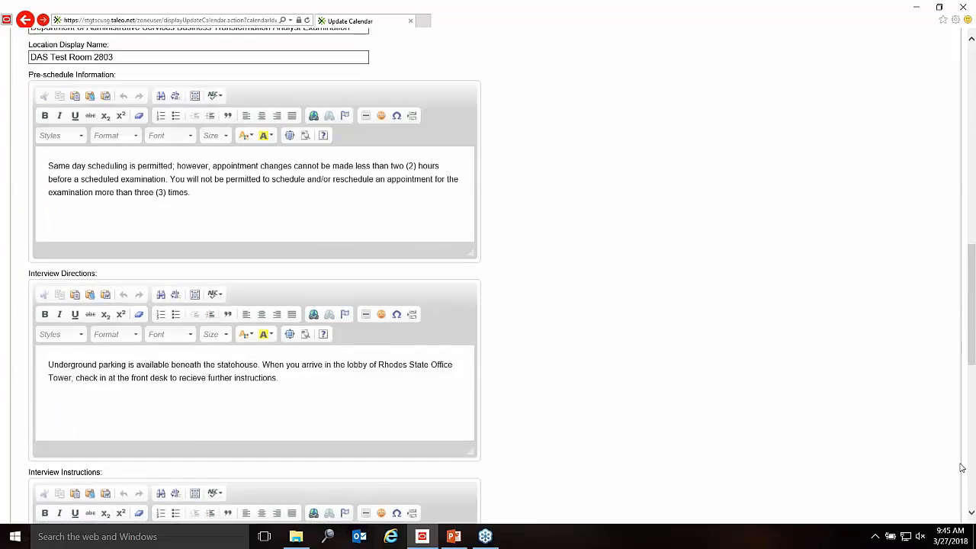
{"action": "left_click", "coordinate": [971, 42]}
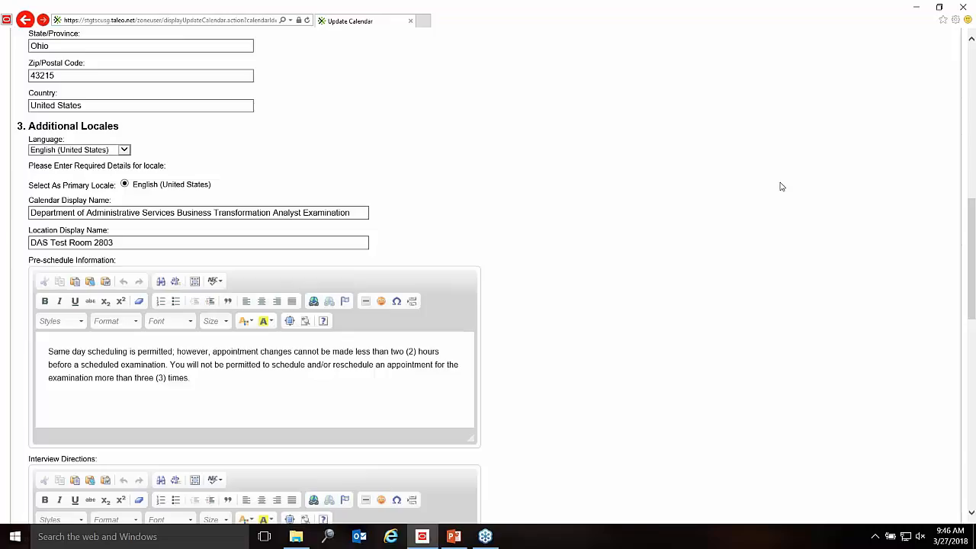
{"action": "left_click", "coordinate": [454, 538]}
{"action": "left_click", "coordinate": [46, 431]}
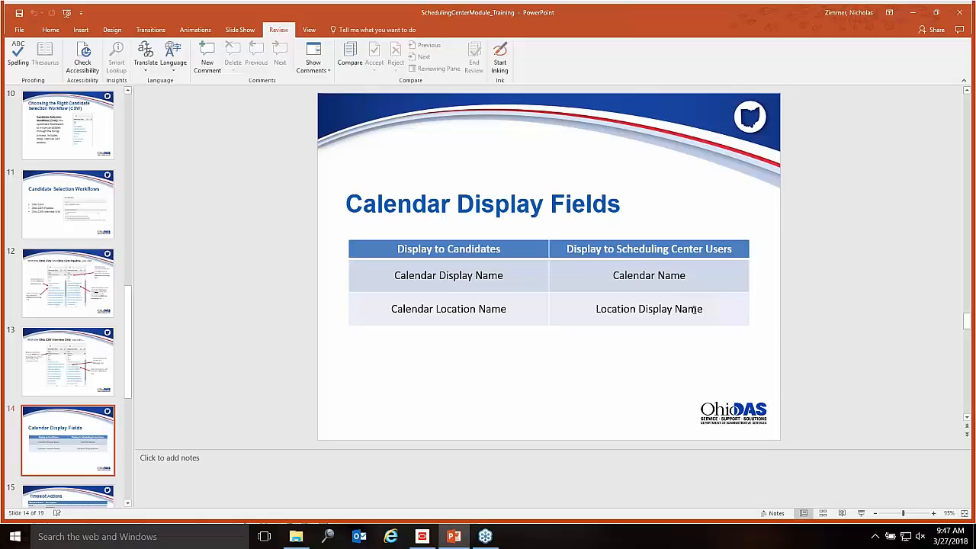
{"action": "left_click", "coordinate": [421, 537]}
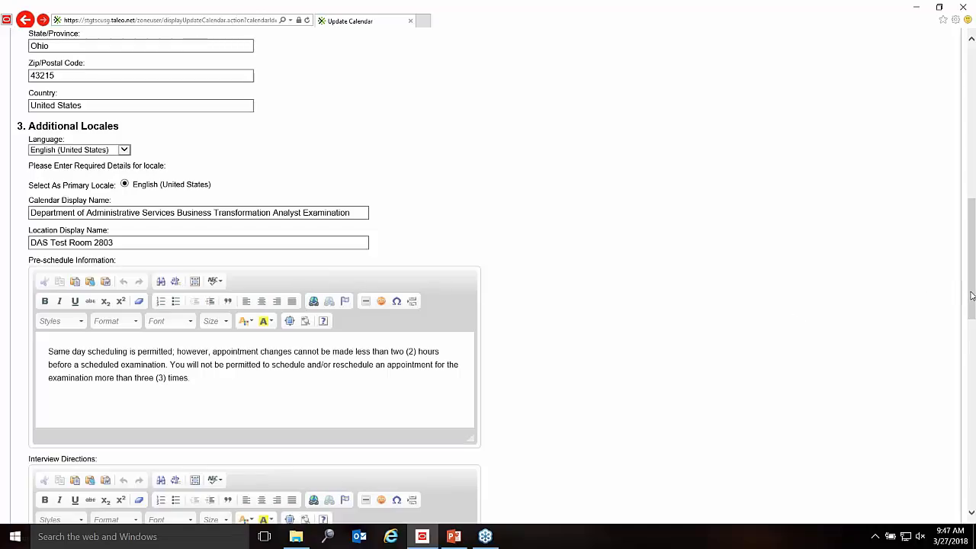
Step: Scroll down to the Pre-schedule Information, Interview Directions and Interview Instructions editors
{"action": "left_click_drag", "start_coordinate": [972, 297], "coordinate": [972, 350]}
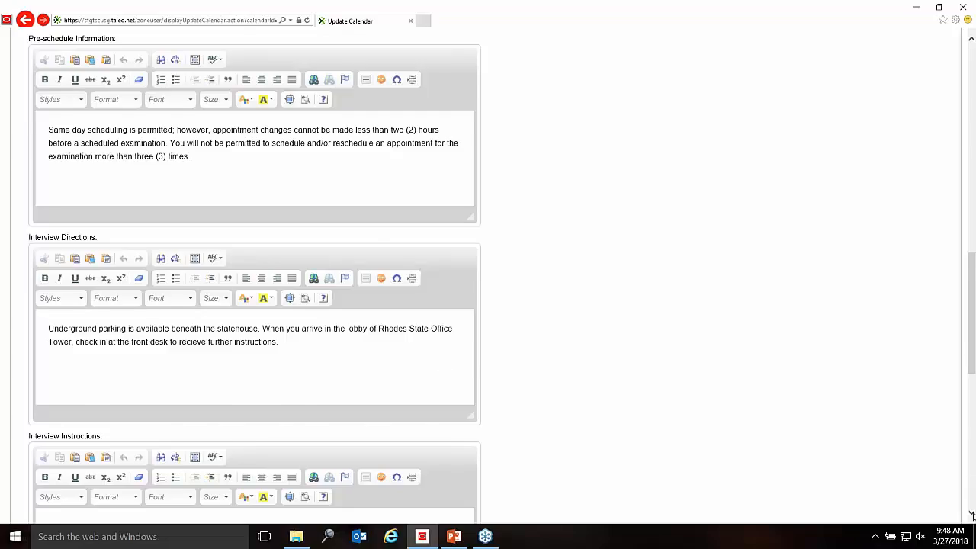
{"action": "scroll", "coordinate": [971, 515], "scroll_direction": "down", "scroll_amount": 5}
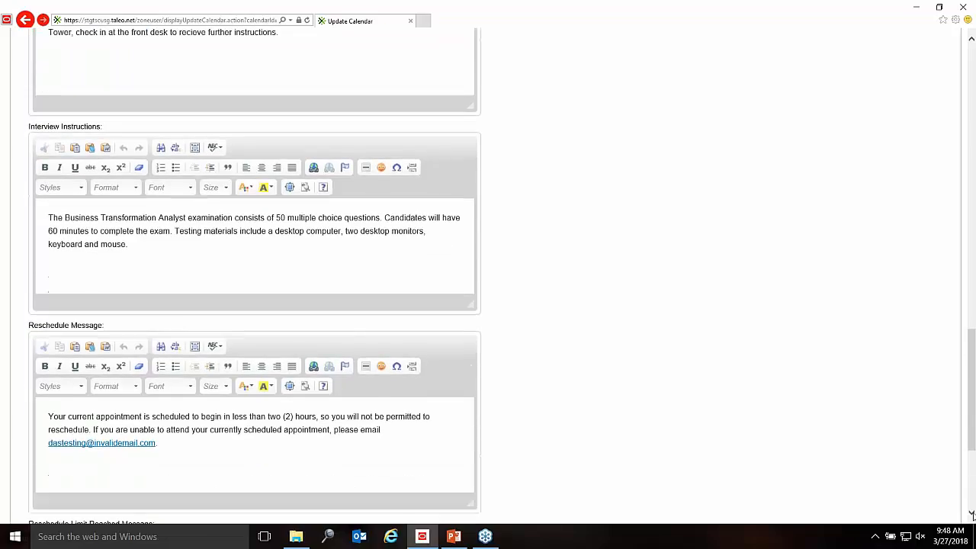
{"action": "scroll", "coordinate": [971, 514], "scroll_direction": "down", "scroll_amount": 2}
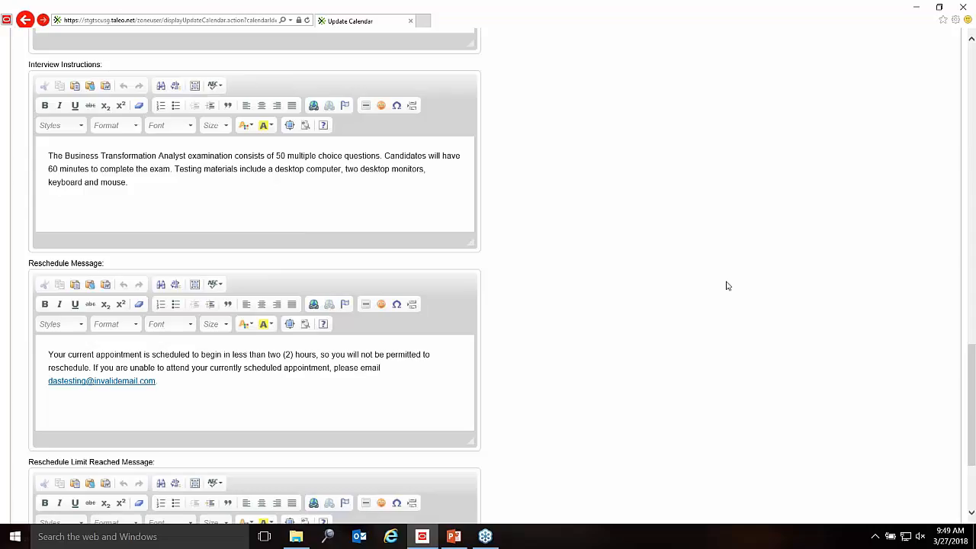
{"action": "left_click", "coordinate": [972, 513]}
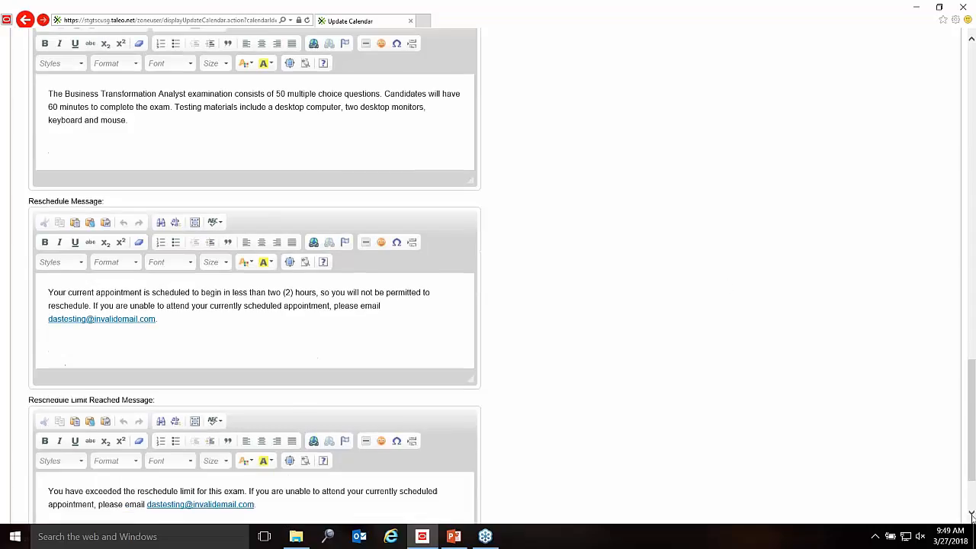
{"action": "left_click", "coordinate": [971, 515]}
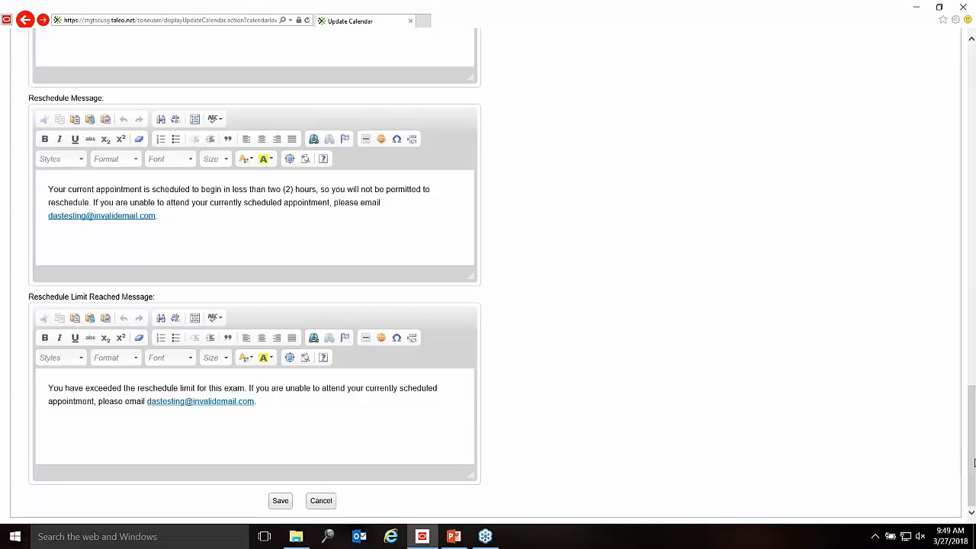
{"action": "left_click_drag", "start_coordinate": [975, 443], "coordinate": [966, 158]}
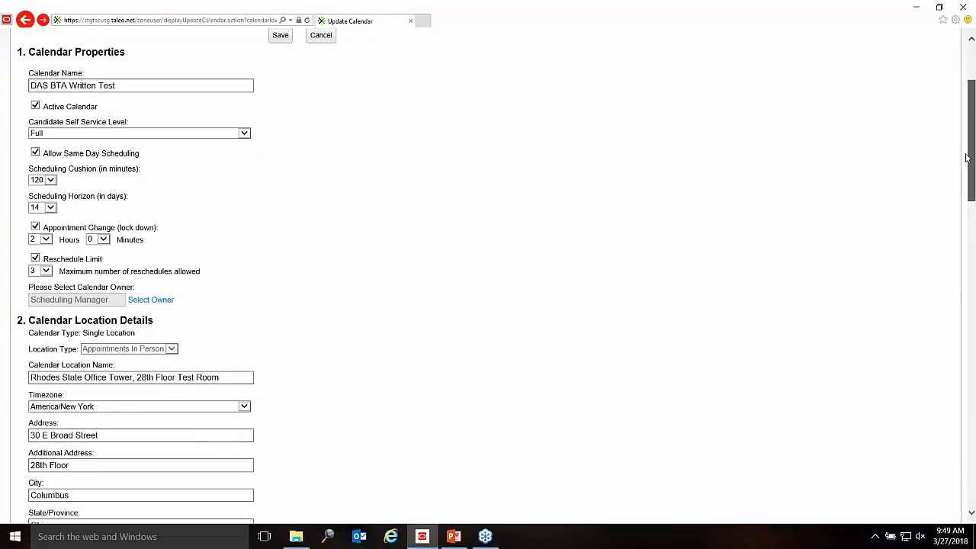
{"action": "left_click_drag", "start_coordinate": [966, 158], "coordinate": [963, 467]}
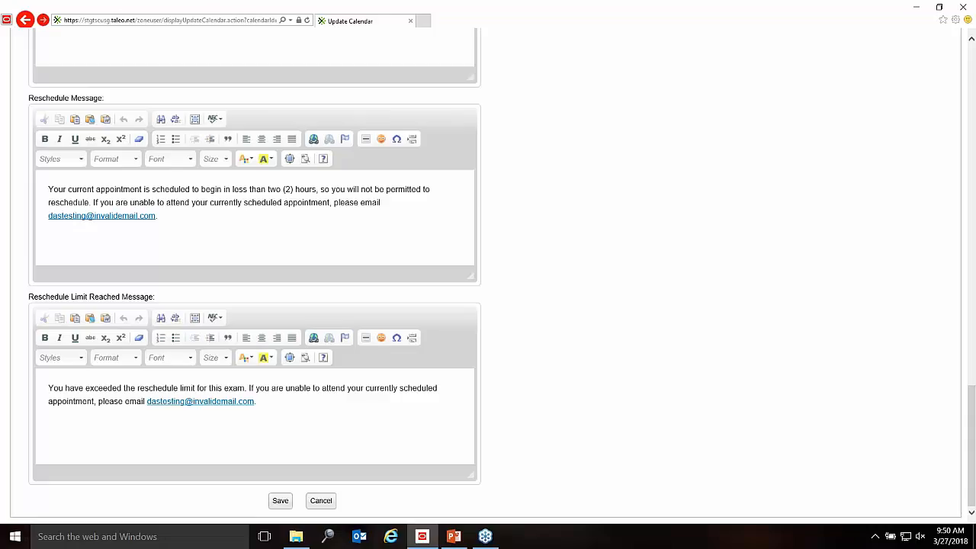
Step: Save the DAS BTA Written Test calendar and bring the browser with the Calendars list back
{"action": "left_click", "coordinate": [281, 501]}
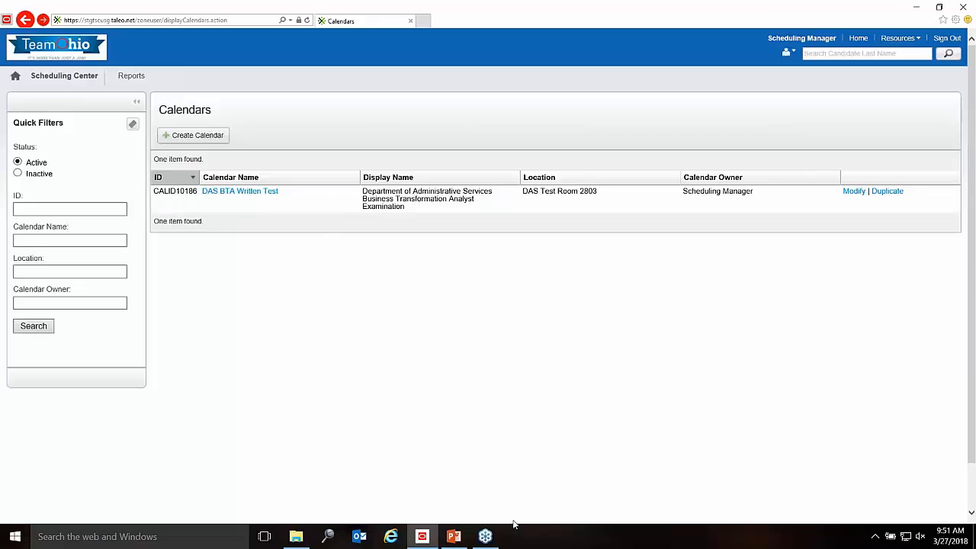
{"action": "left_click", "coordinate": [486, 537]}
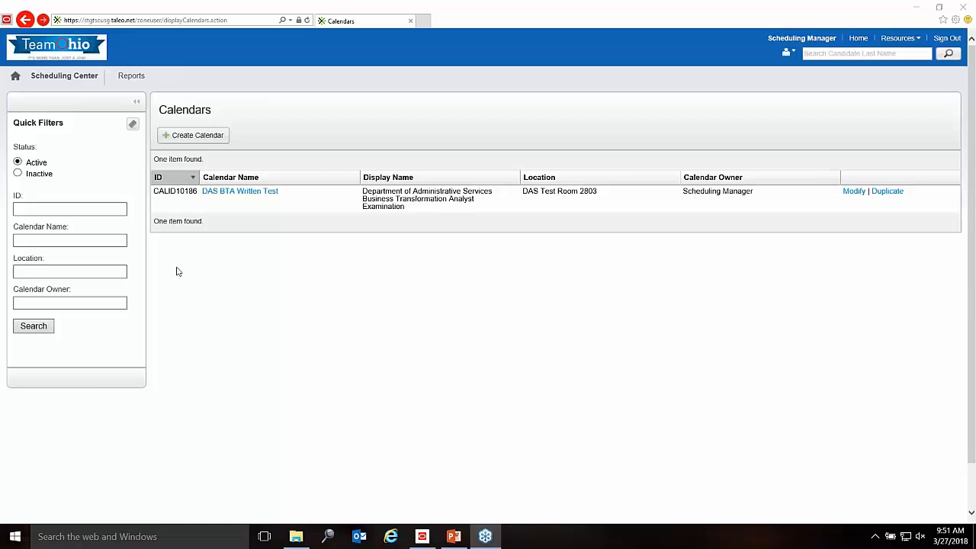
{"action": "left_click", "coordinate": [255, 221]}
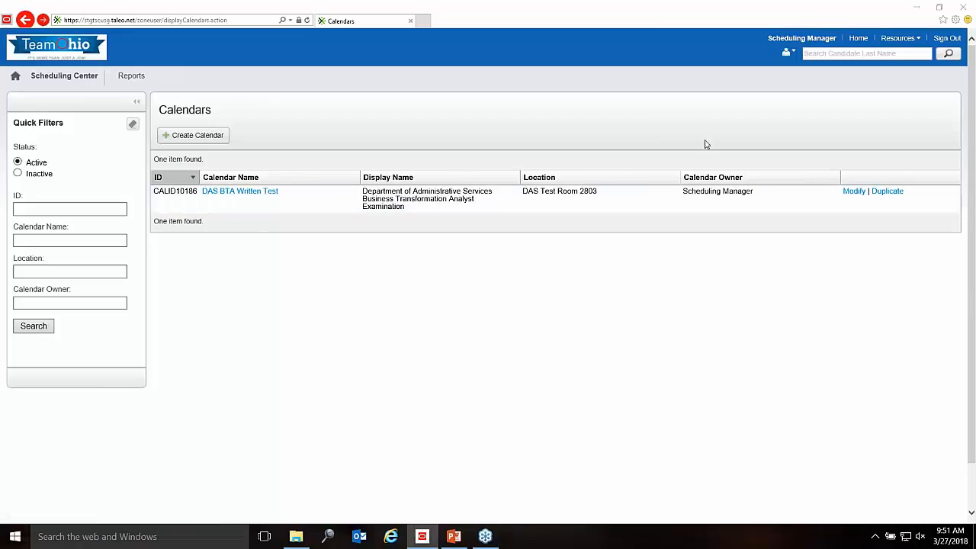
{"action": "left_click_drag", "start_coordinate": [656, 12], "coordinate": [443, 5]}
Step: Reopen DAS BTA Written Test and review the Scheduling Cushion and lock-down Hours choices
{"action": "left_click", "coordinate": [854, 191]}
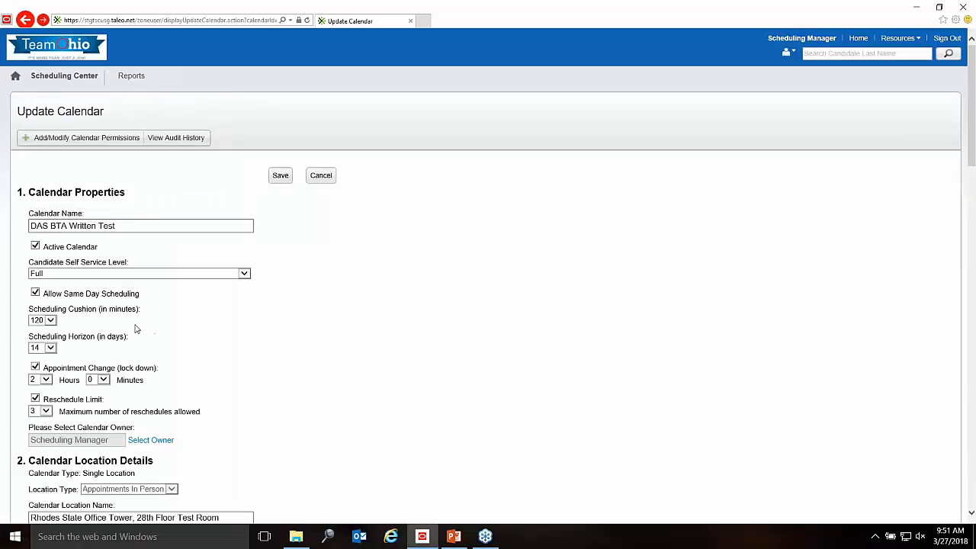
{"action": "left_click", "coordinate": [50, 320]}
{"action": "left_click", "coordinate": [193, 328]}
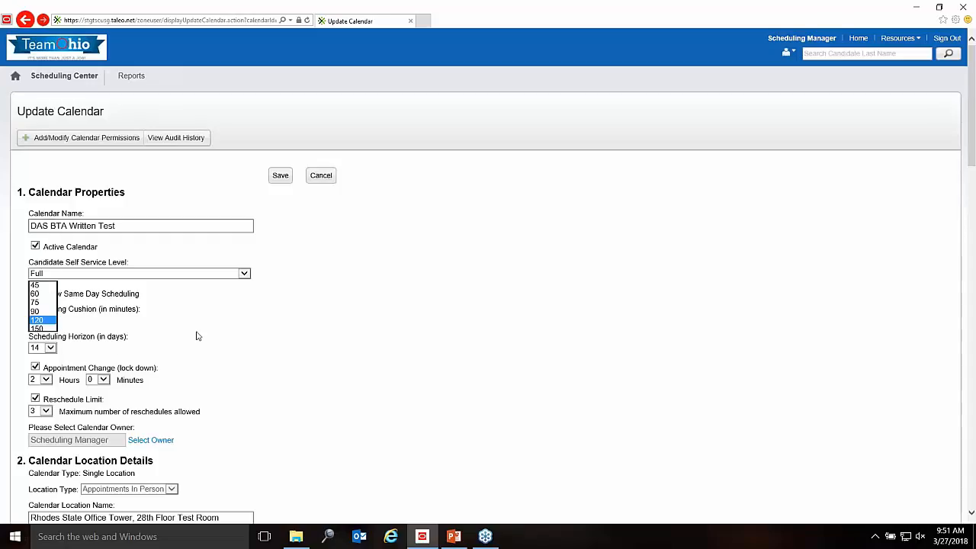
{"action": "left_click", "coordinate": [46, 380]}
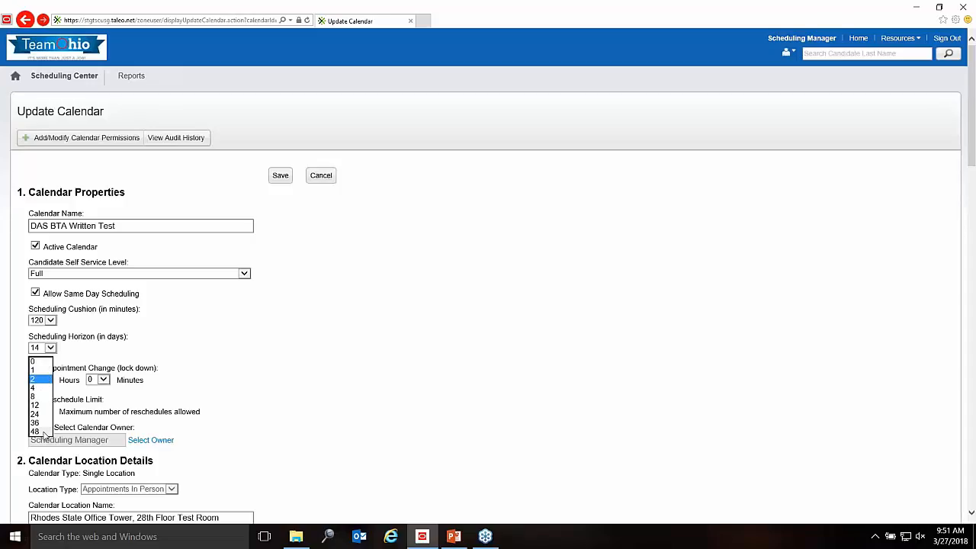
Step: Leave the appointment lock-down at 2 hours and bring the Update Calendar form forward
{"action": "left_click", "coordinate": [438, 324]}
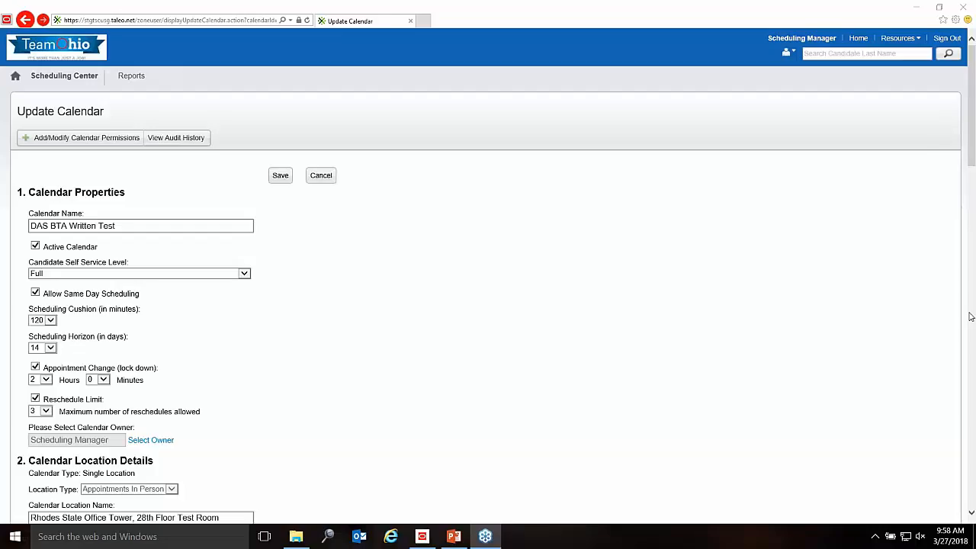
{"action": "left_click", "coordinate": [737, 333]}
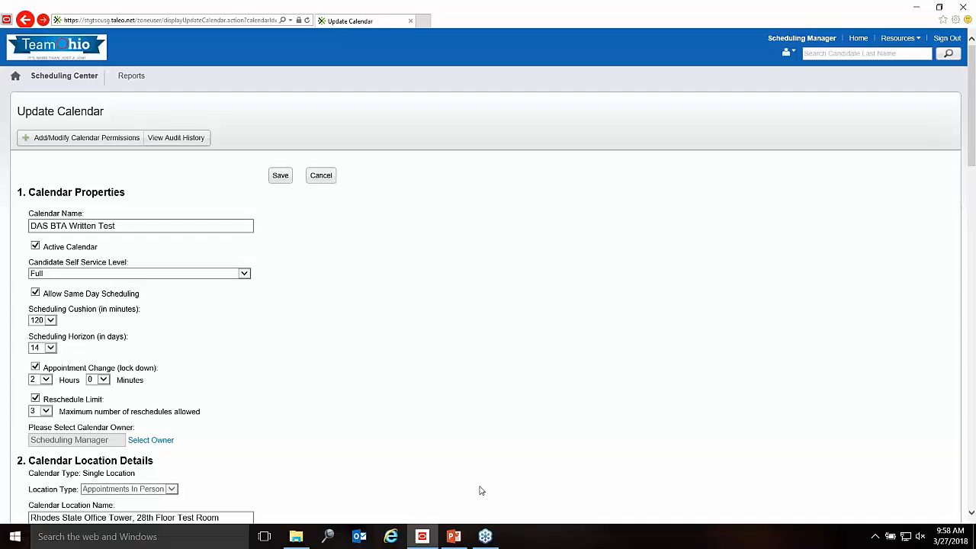
{"action": "left_click", "coordinate": [454, 536]}
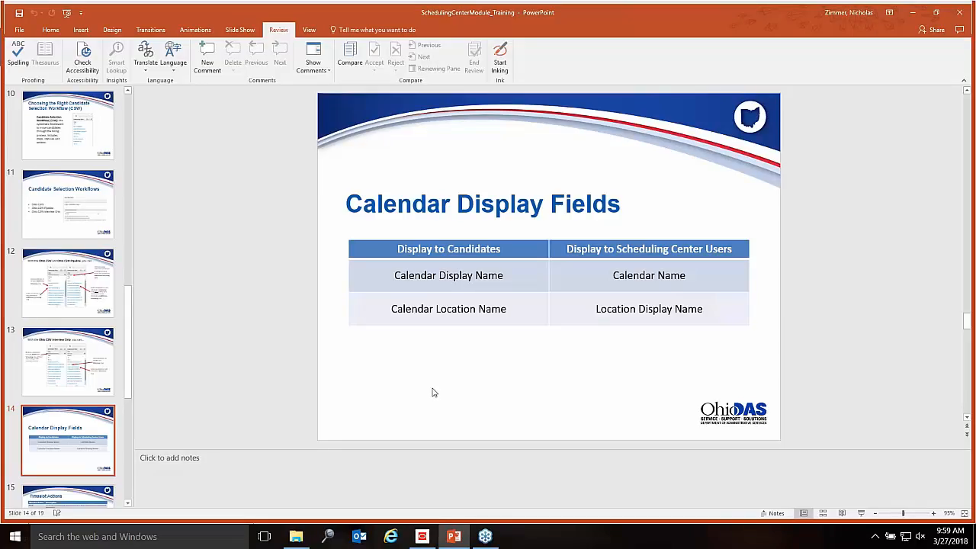
{"action": "left_click", "coordinate": [422, 537]}
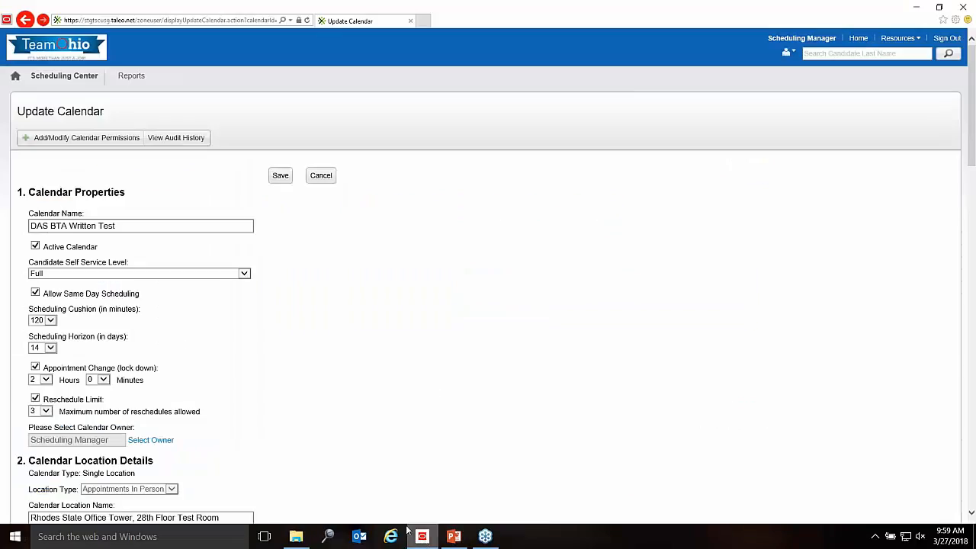
{"action": "left_click", "coordinate": [326, 180]}
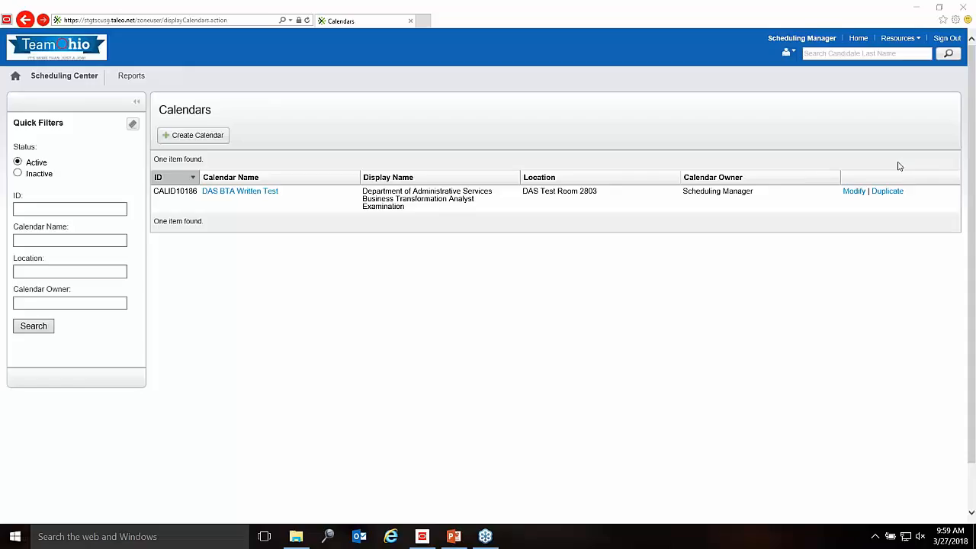
{"action": "left_click", "coordinate": [857, 193]}
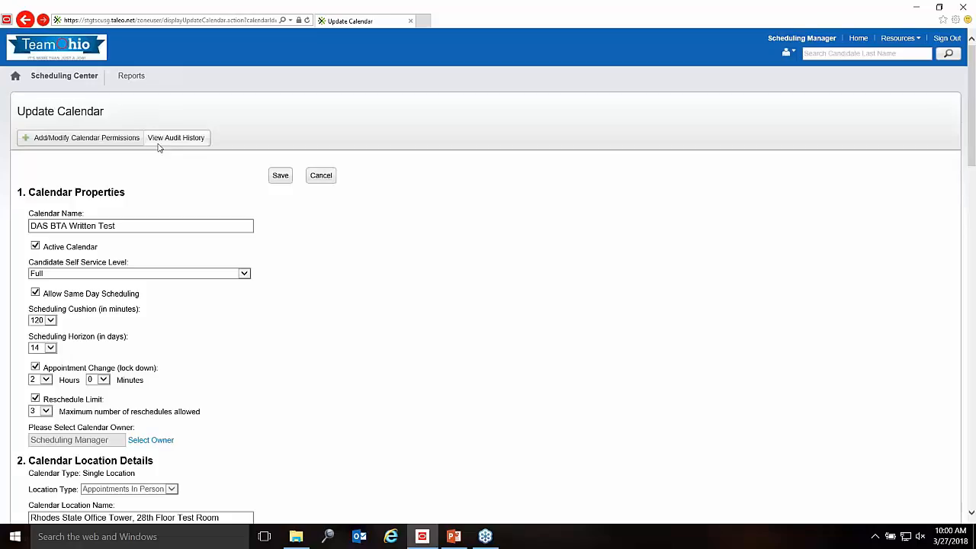
Step: On the calendar's permissions page, search for the user by first and last name and select them
{"action": "left_click", "coordinate": [106, 138]}
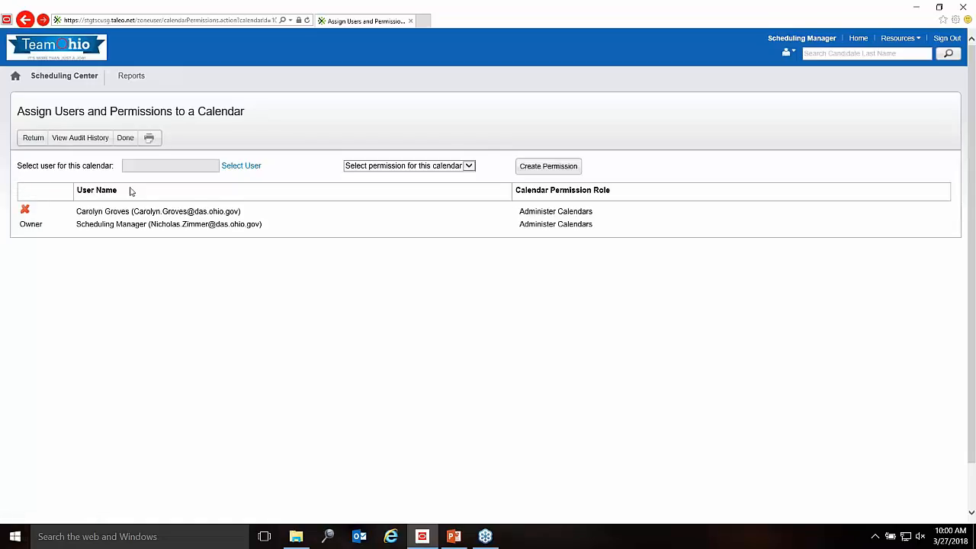
{"action": "left_click", "coordinate": [241, 167]}
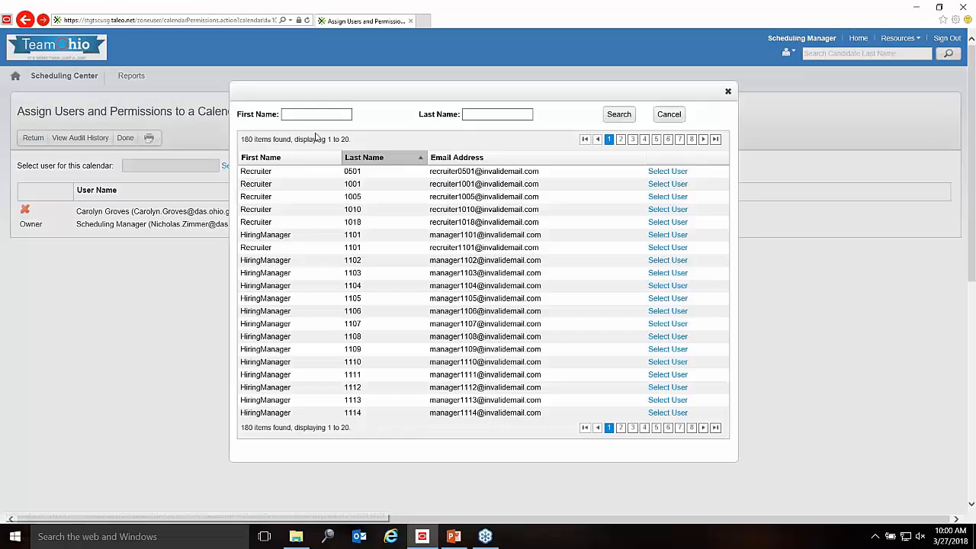
{"action": "left_click", "coordinate": [303, 113]}
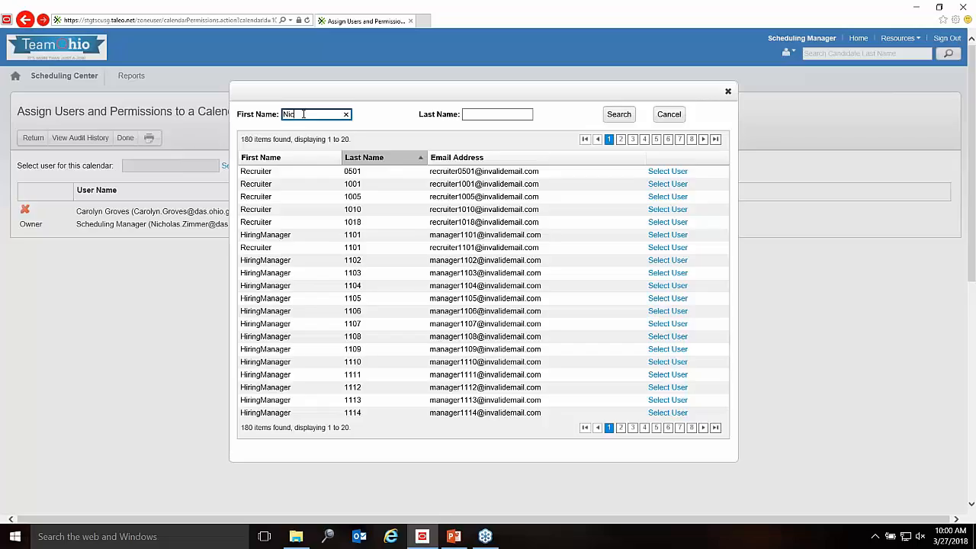
{"action": "key", "text": "Tab"}
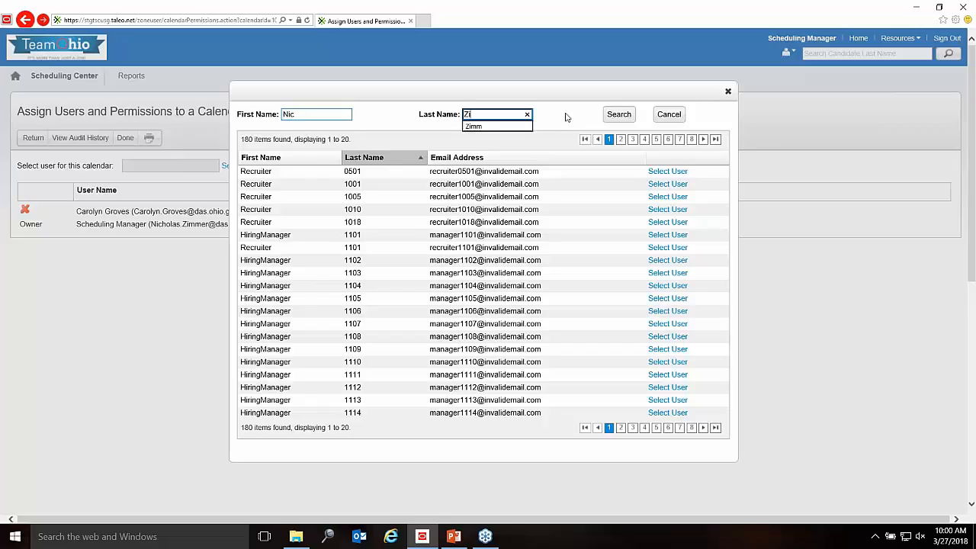
{"action": "left_click", "coordinate": [618, 114]}
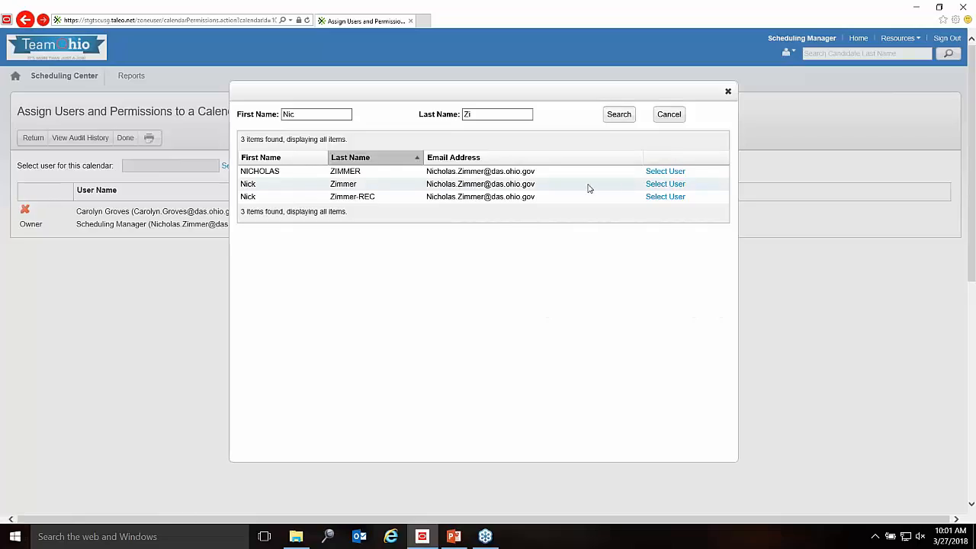
{"action": "left_click", "coordinate": [665, 186]}
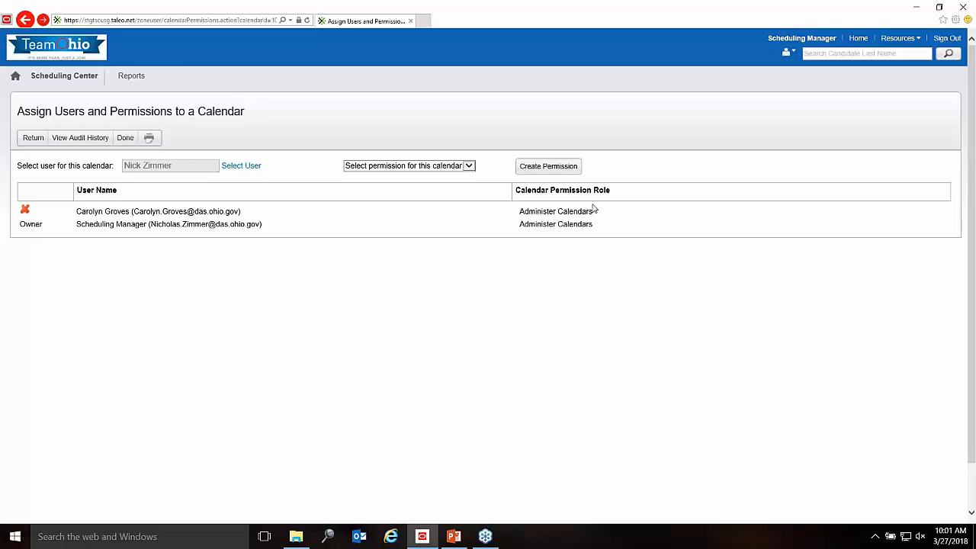
Step: Choose Schedule Appointments as the permission level and create it for the selected user
{"action": "left_click", "coordinate": [469, 166]}
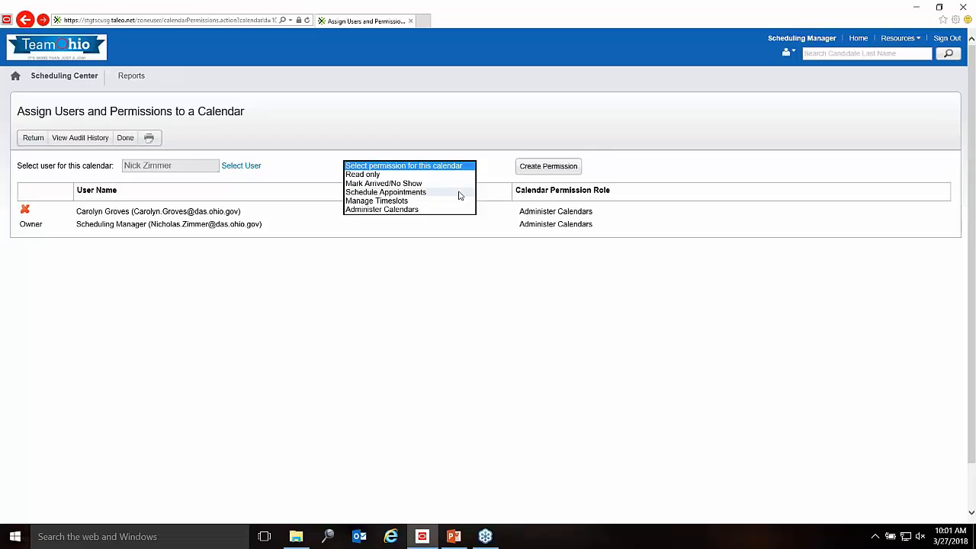
{"action": "left_click", "coordinate": [457, 194]}
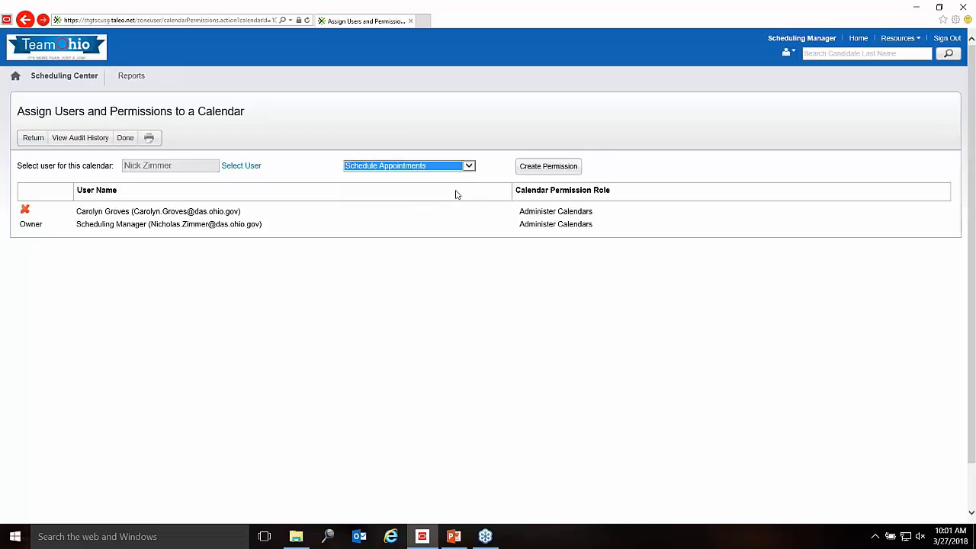
{"action": "left_click", "coordinate": [494, 169]}
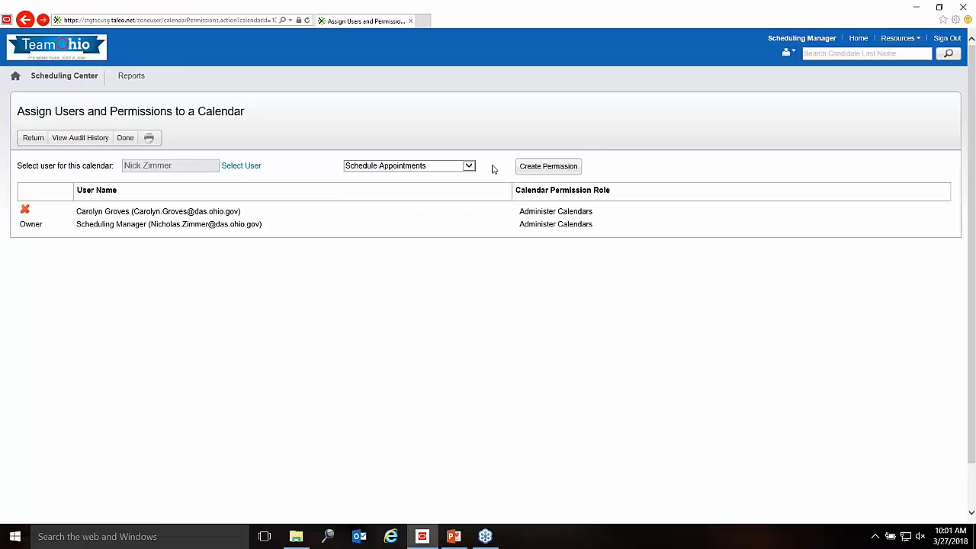
{"action": "left_click", "coordinate": [546, 171]}
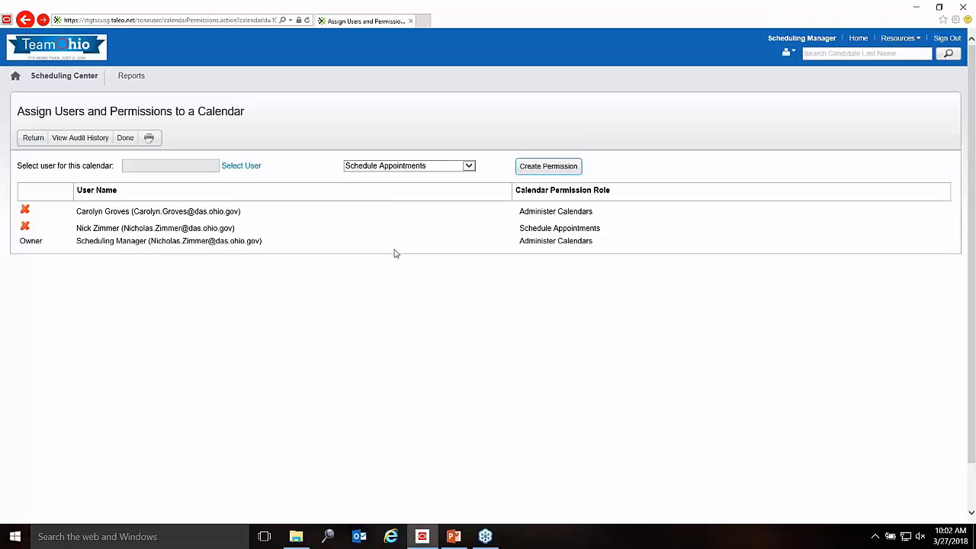
Step: Switch the added user's role on this calendar from Schedule Appointments to Manage Timeslots
{"action": "left_click", "coordinate": [579, 228]}
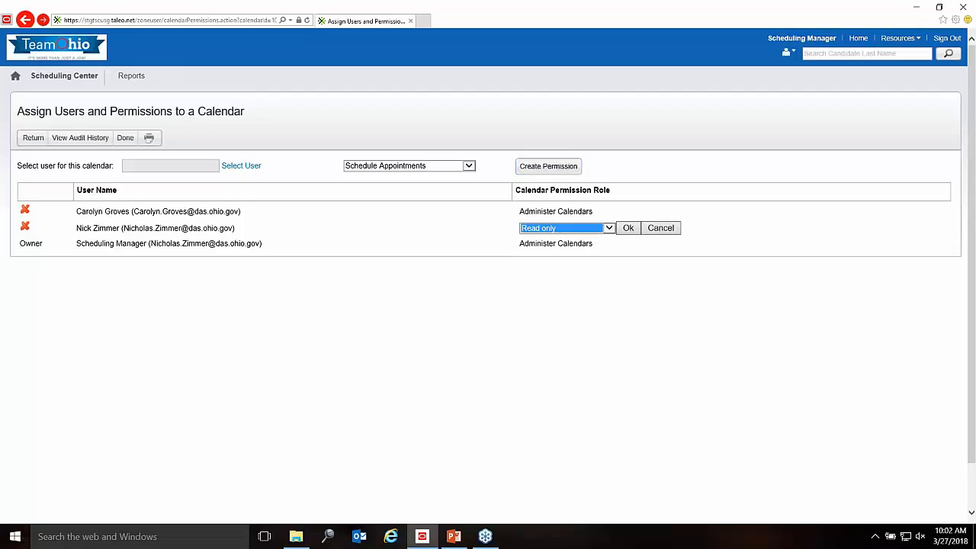
{"action": "left_click", "coordinate": [610, 228]}
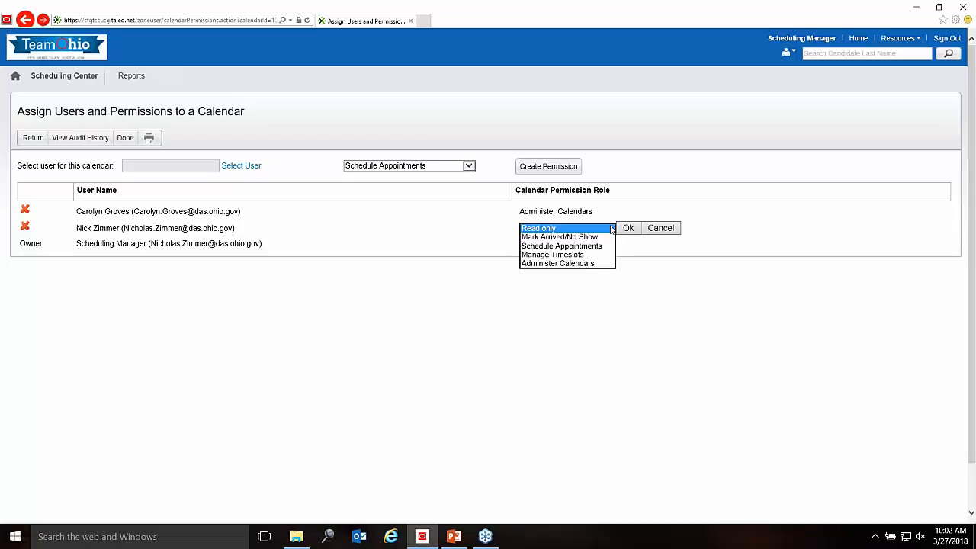
{"action": "left_click", "coordinate": [587, 254]}
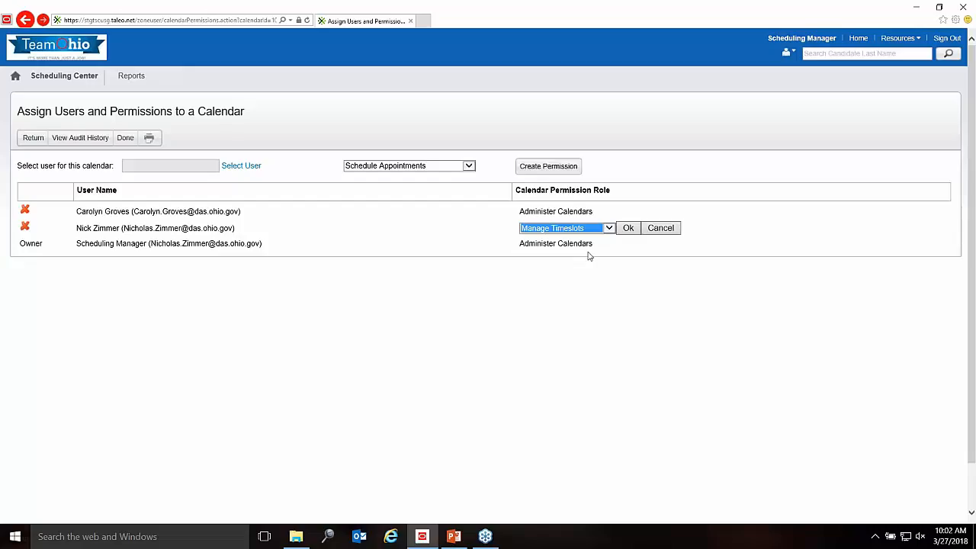
{"action": "left_click", "coordinate": [628, 228]}
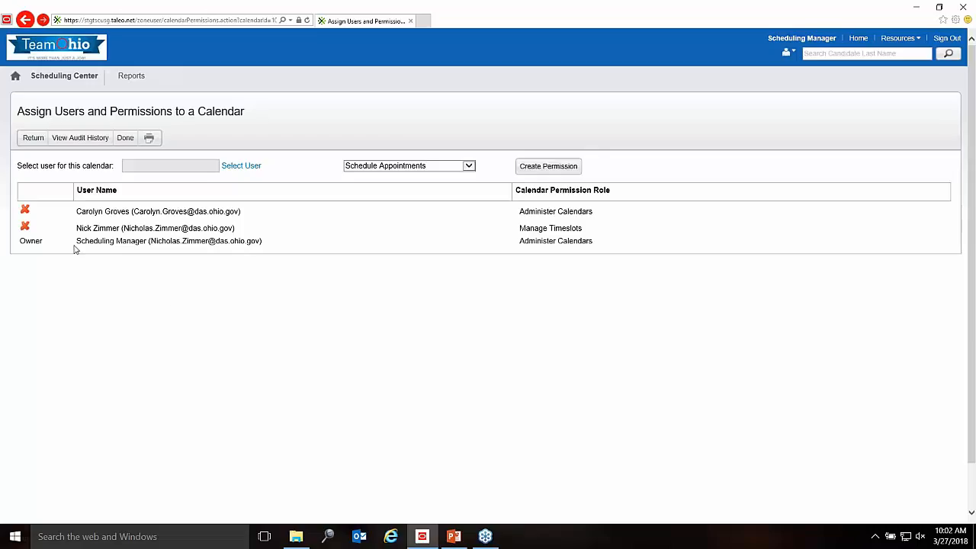
Step: Delete the added user's Manage Timeslots entry, leaving only the two Administer Calendars users
{"action": "left_click", "coordinate": [25, 227]}
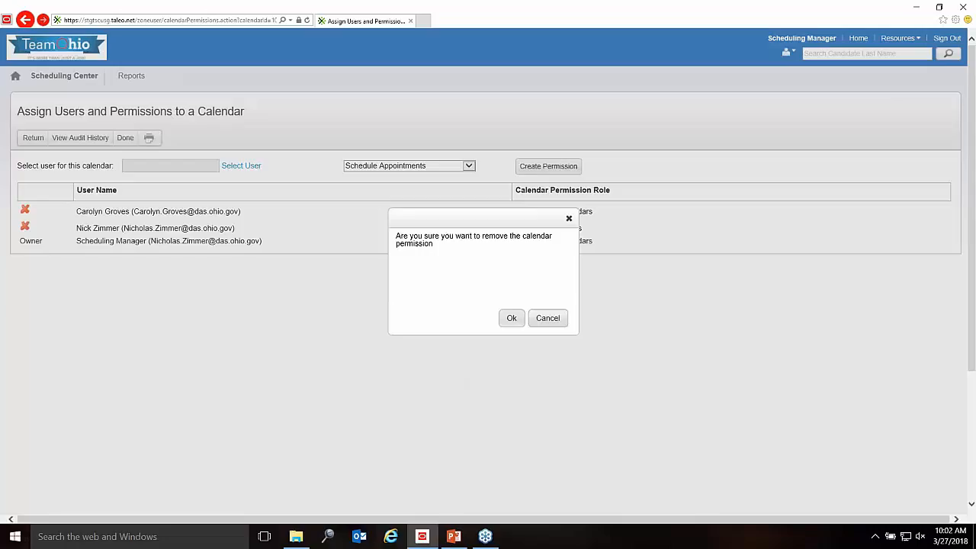
{"action": "left_click", "coordinate": [511, 318]}
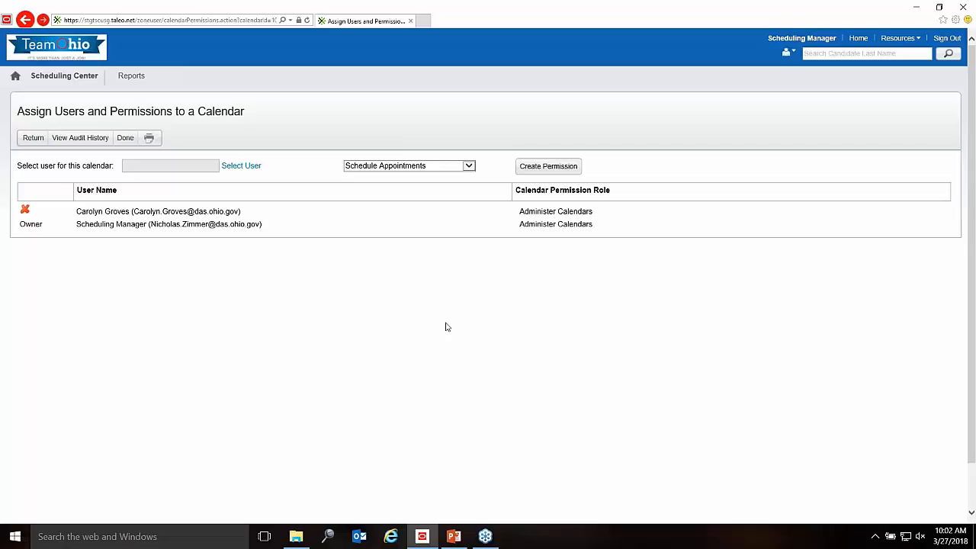
{"action": "left_click", "coordinate": [485, 536]}
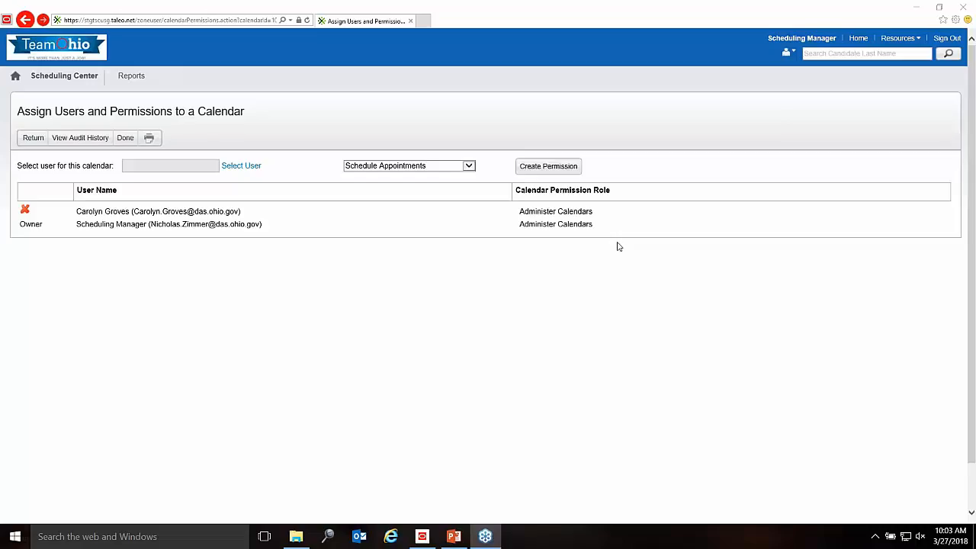
Step: Exit the permissions page and cancel Update Calendar without saving, back to the Calendars list
{"action": "left_click", "coordinate": [29, 139]}
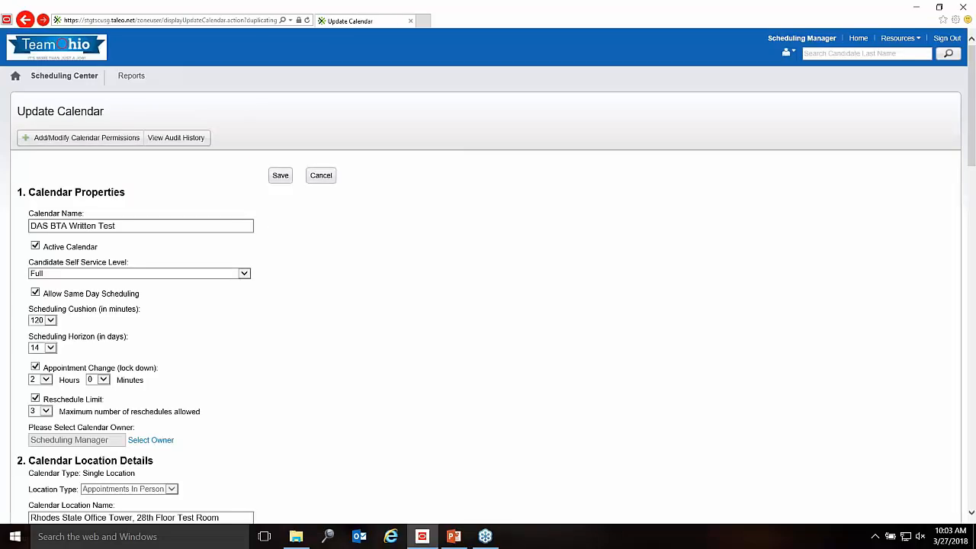
{"action": "left_click", "coordinate": [317, 178]}
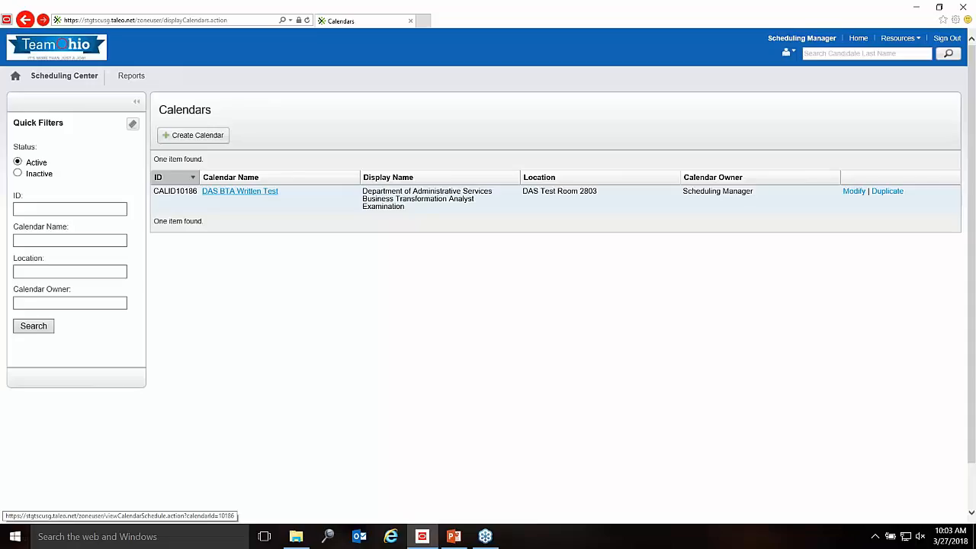
Step: From the DAS BTA Written Test schedule, start a new timeslot dated 3/27/18
{"action": "left_click", "coordinate": [239, 191]}
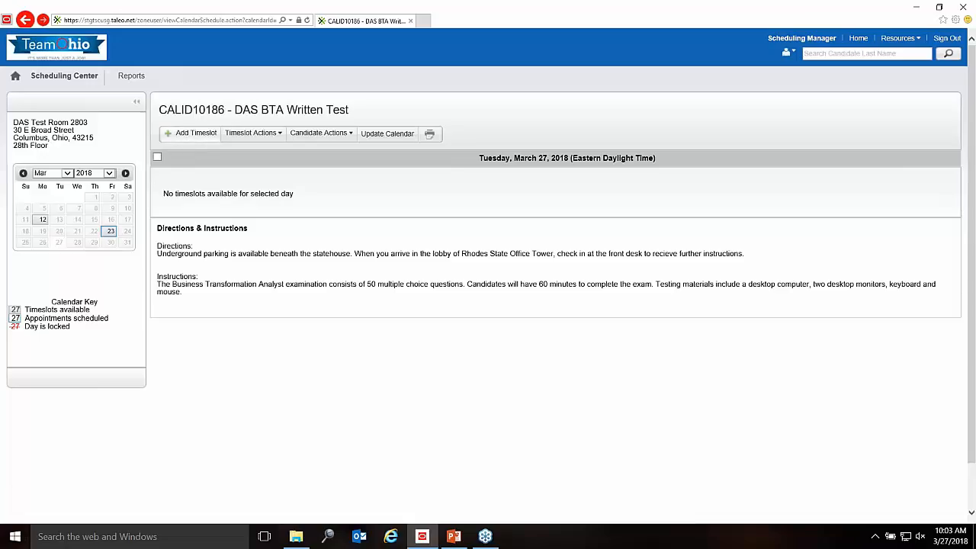
{"action": "left_click", "coordinate": [190, 134]}
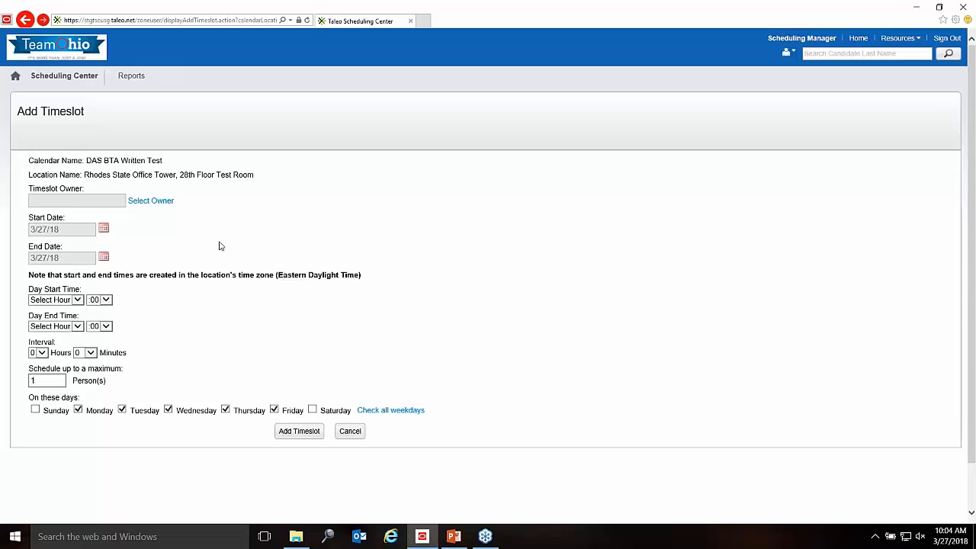
Step: Search users by first name 'Sche' and select Scheduling Manager as the timeslot owner
{"action": "left_click", "coordinate": [157, 202]}
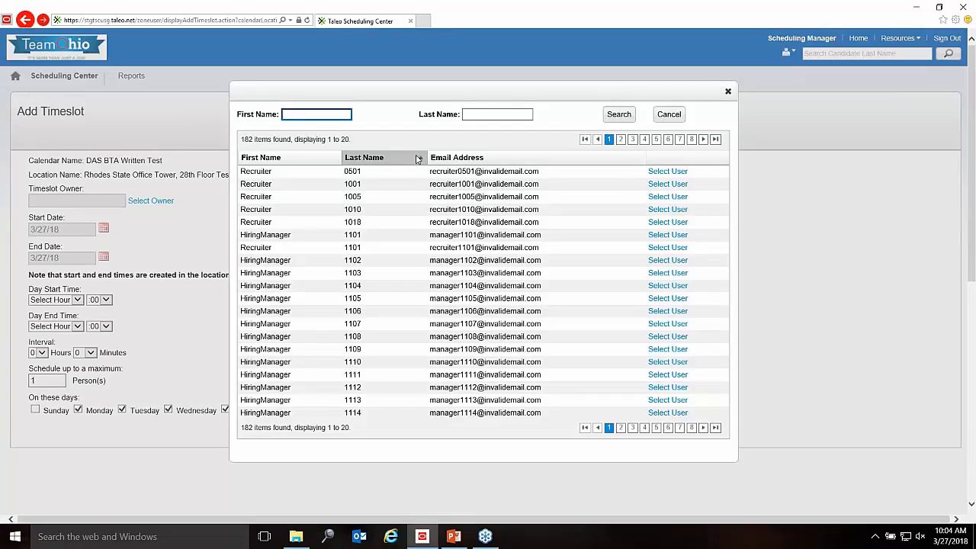
{"action": "type", "text": "Sche"}
{"action": "left_click", "coordinate": [618, 115]}
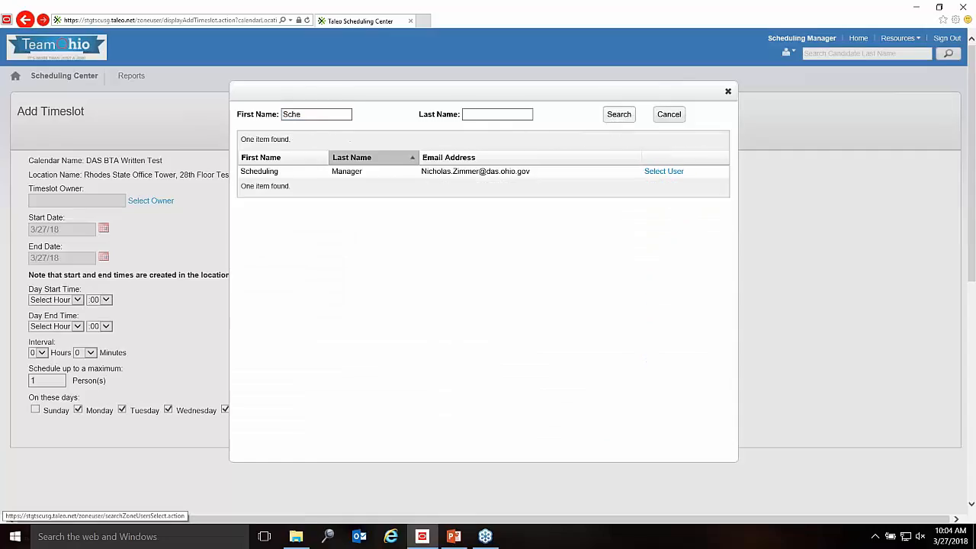
{"action": "left_click", "coordinate": [663, 171]}
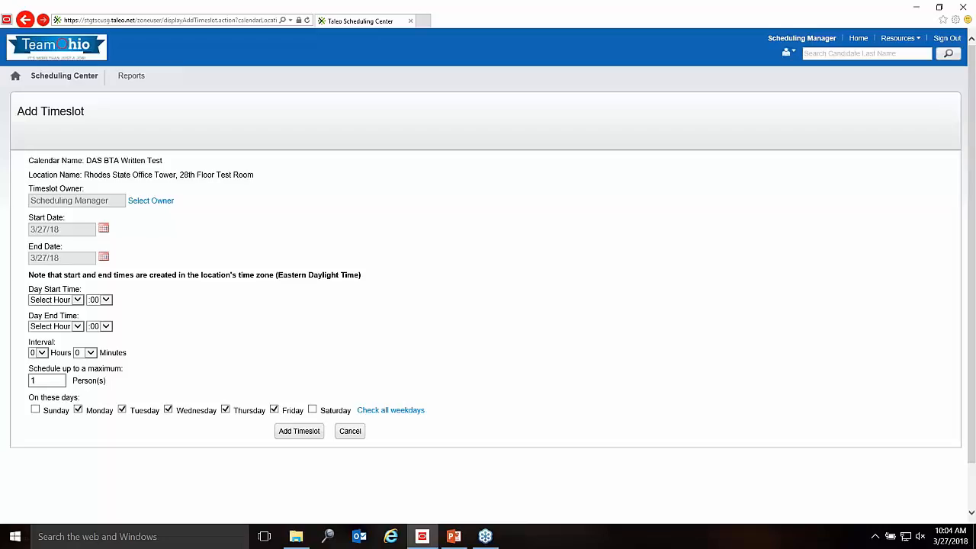
Step: Pick 04/02/2018 as the Start Date and 04/06/2018 as the End Date
{"action": "left_click", "coordinate": [103, 230]}
{"action": "left_click", "coordinate": [152, 247]}
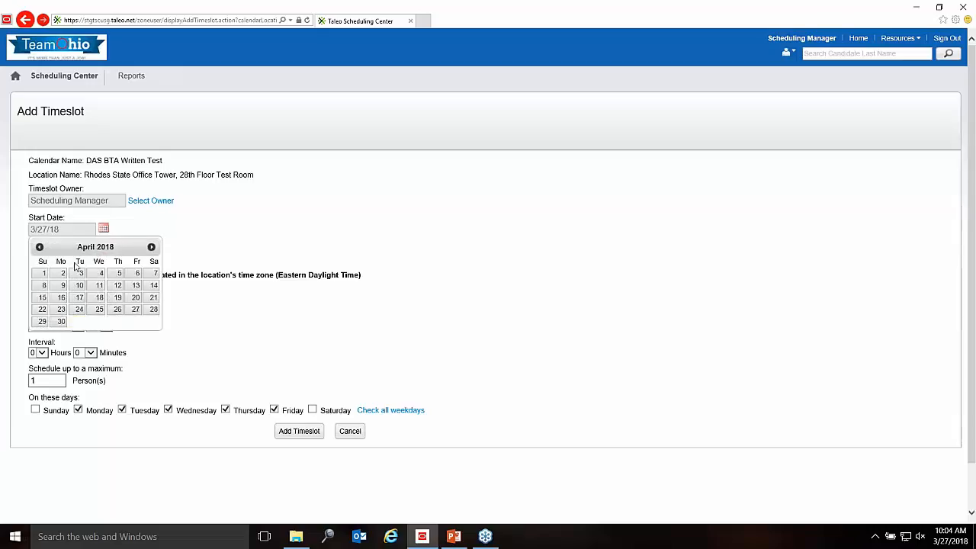
{"action": "left_click", "coordinate": [62, 273]}
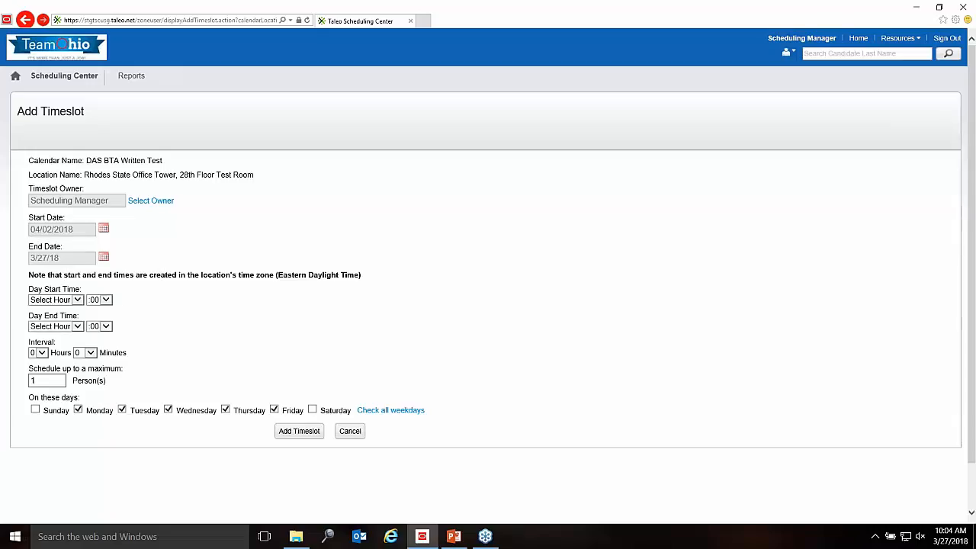
{"action": "left_click", "coordinate": [104, 256]}
{"action": "left_click", "coordinate": [151, 276]}
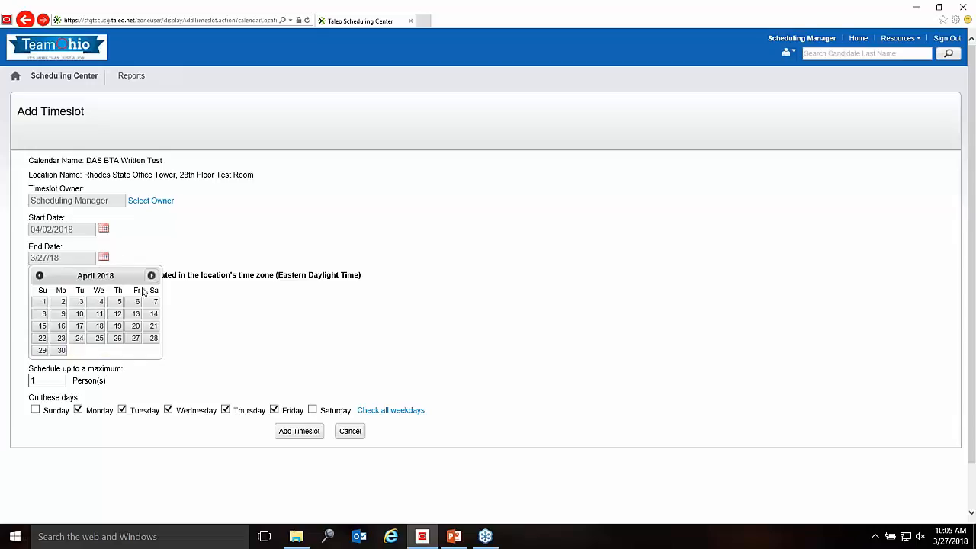
{"action": "left_click", "coordinate": [138, 304]}
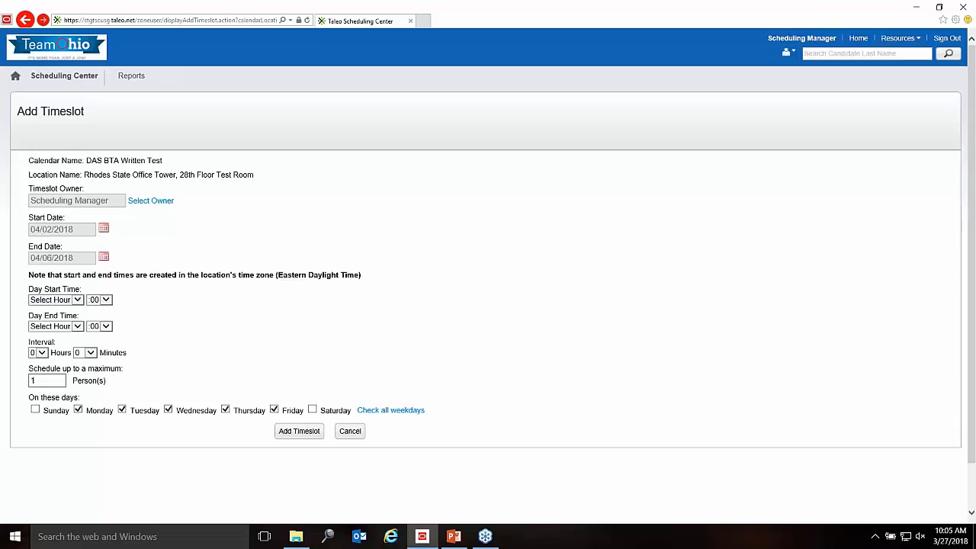
Step: Set Day Start Time to 8 AM :30 and Day End Time to 9 AM :30
{"action": "left_click", "coordinate": [77, 303]}
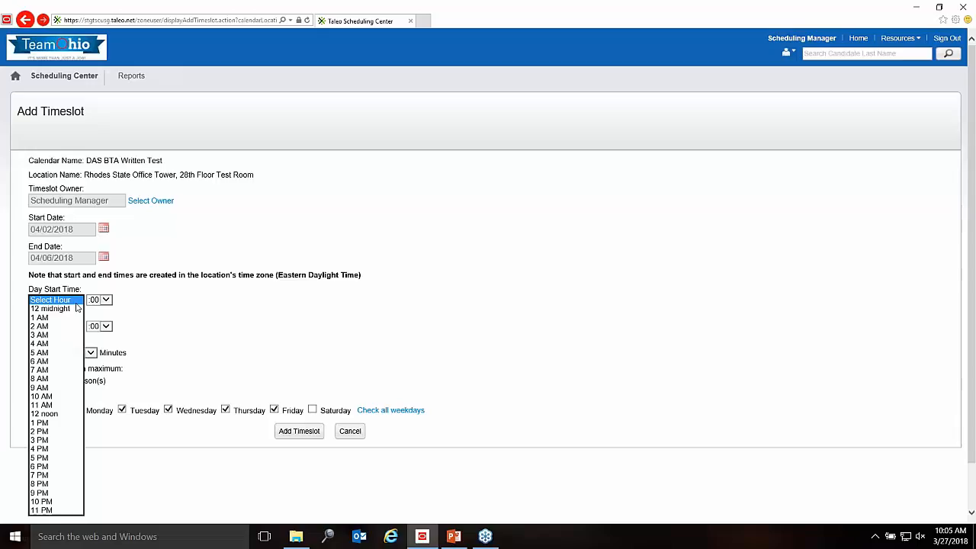
{"action": "left_click", "coordinate": [63, 378]}
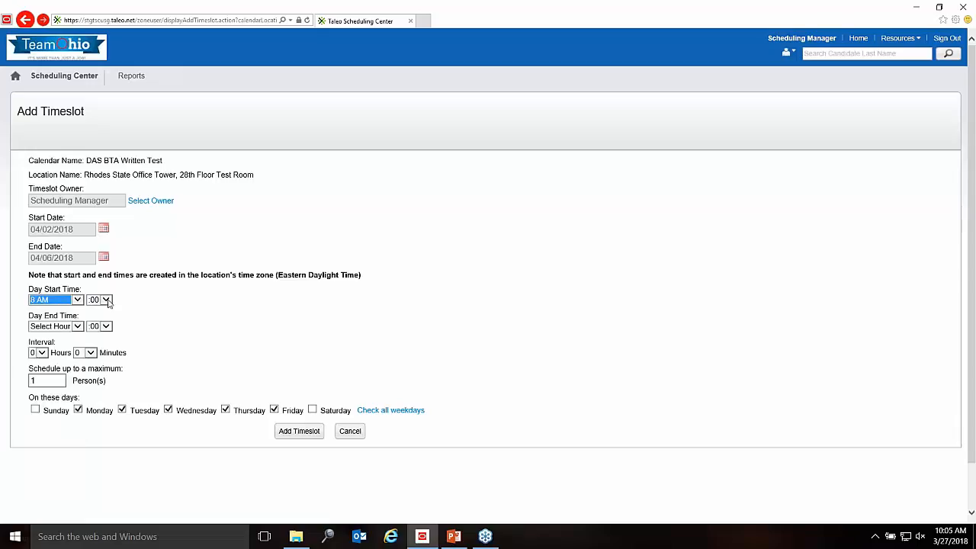
{"action": "left_click", "coordinate": [106, 300]}
{"action": "left_click", "coordinate": [96, 351]}
{"action": "left_click", "coordinate": [76, 328]}
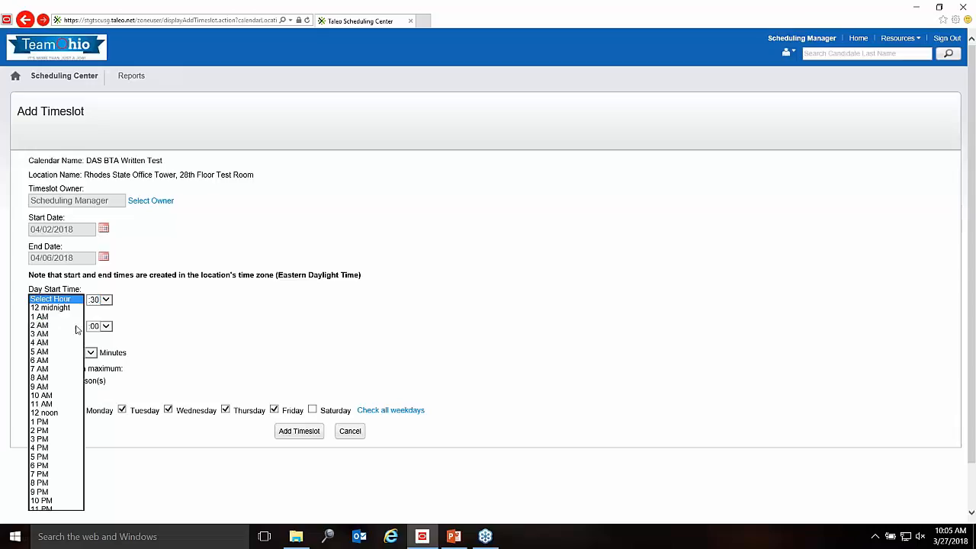
{"action": "left_click", "coordinate": [67, 386]}
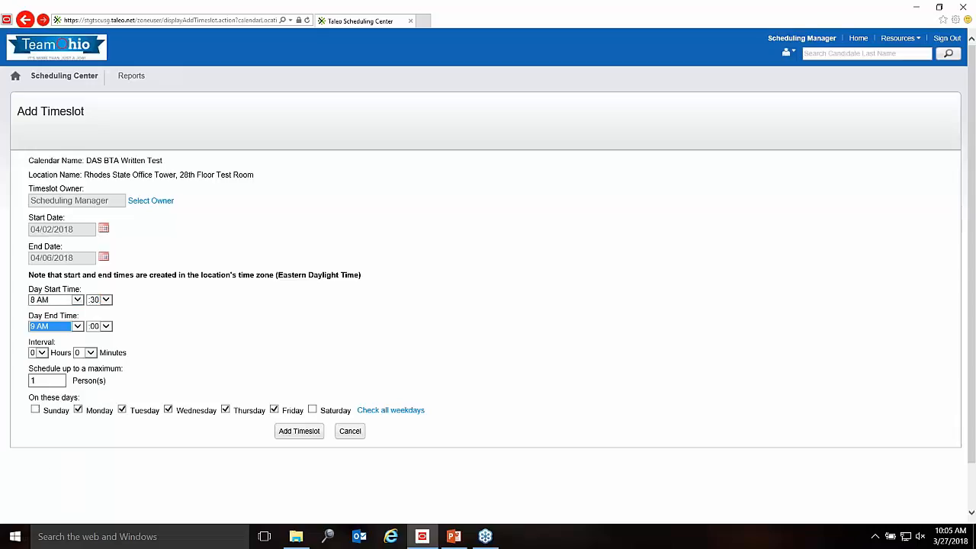
{"action": "left_click", "coordinate": [106, 326]}
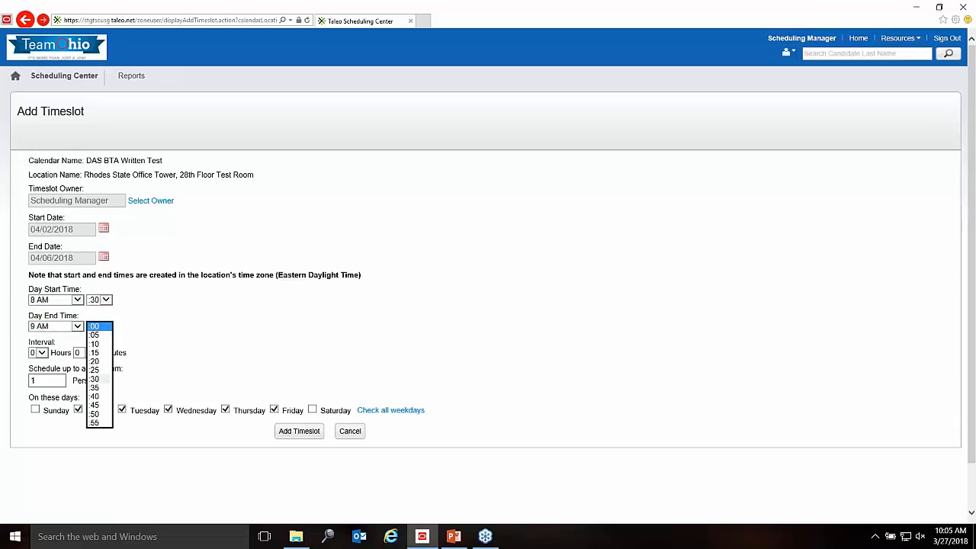
{"action": "left_click", "coordinate": [95, 379]}
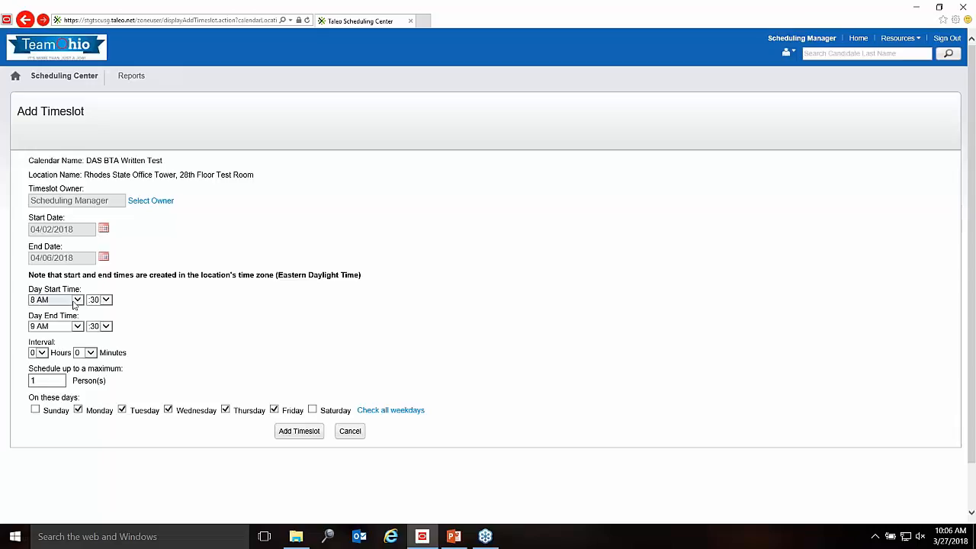
Step: Try an 8:00 AM start and 12:00 noon end, then look over the interval hour choices
{"action": "left_click", "coordinate": [101, 300]}
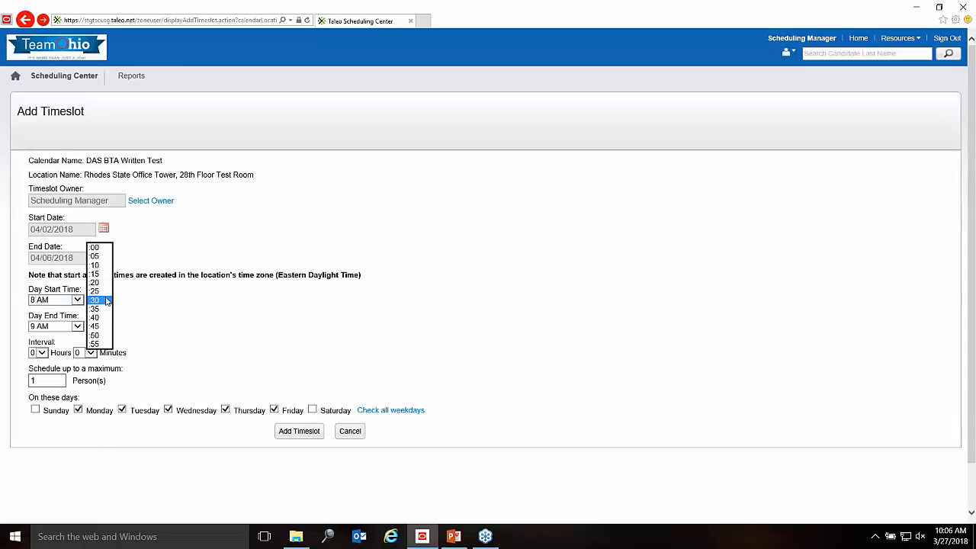
{"action": "left_click", "coordinate": [95, 248]}
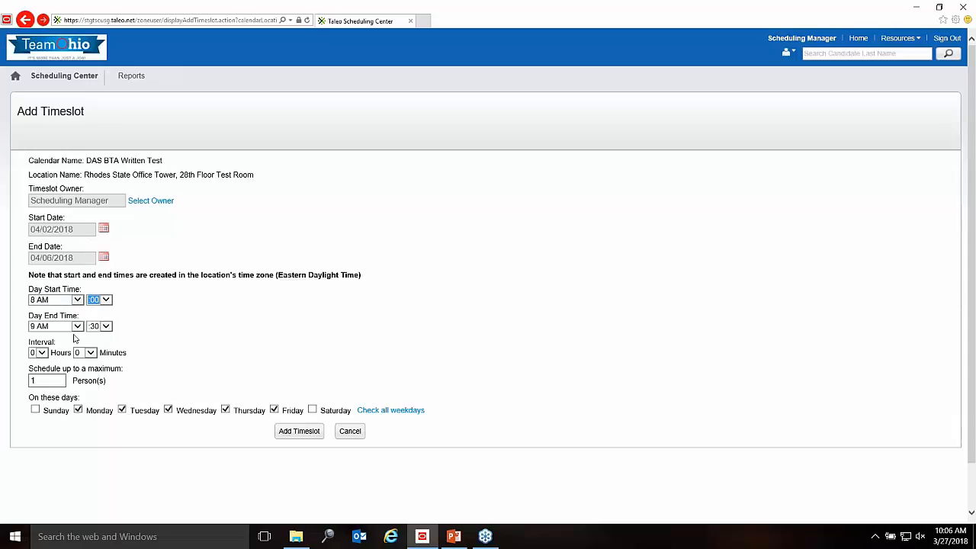
{"action": "left_click", "coordinate": [77, 326]}
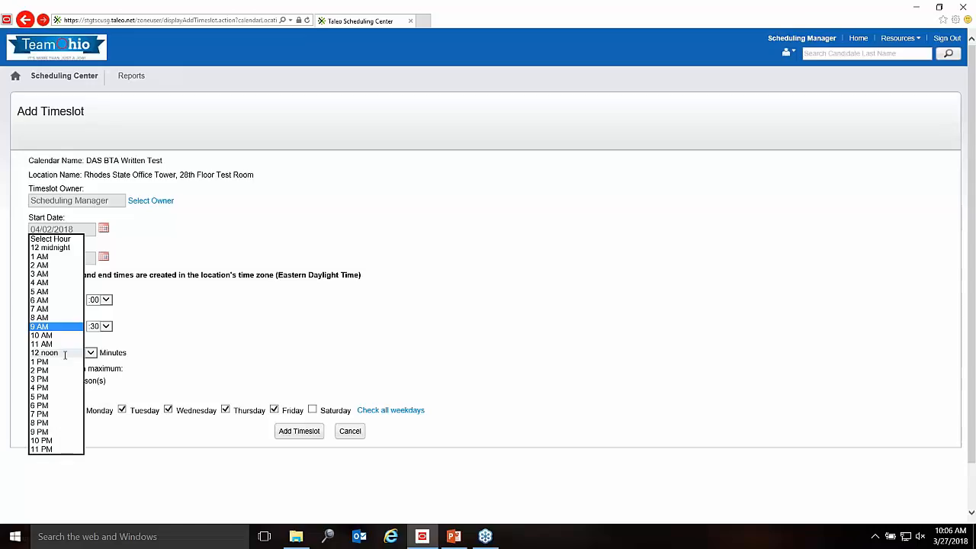
{"action": "left_click", "coordinate": [65, 353]}
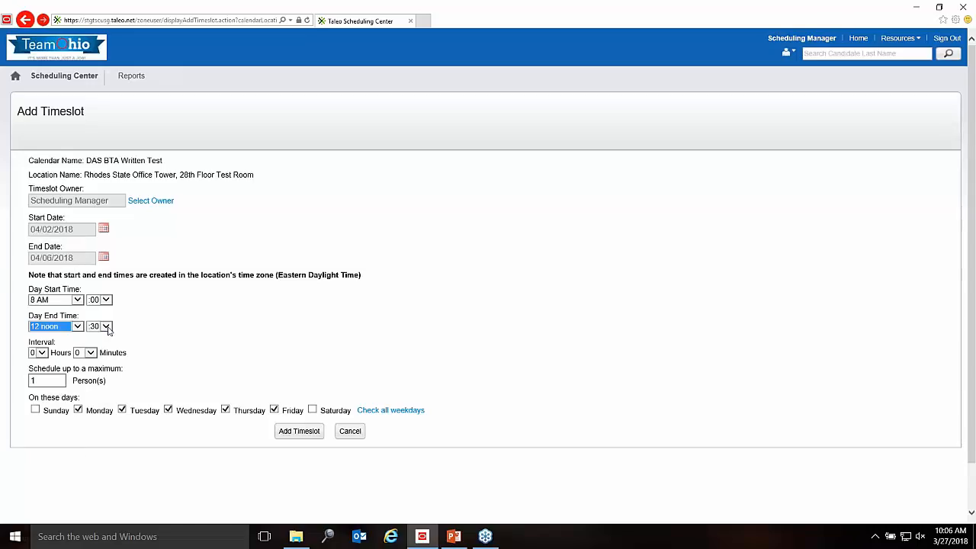
{"action": "left_click", "coordinate": [108, 328]}
{"action": "left_click", "coordinate": [95, 274]}
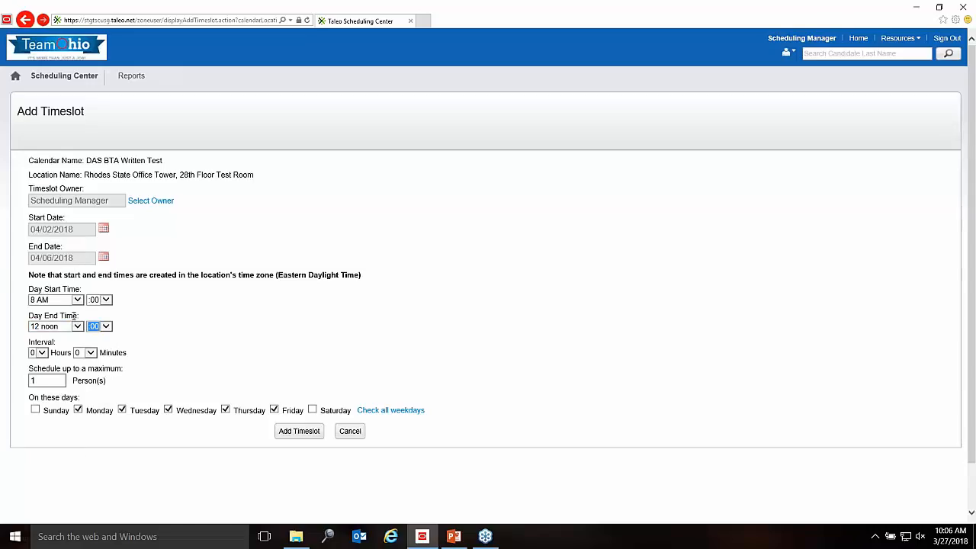
{"action": "left_click", "coordinate": [42, 353]}
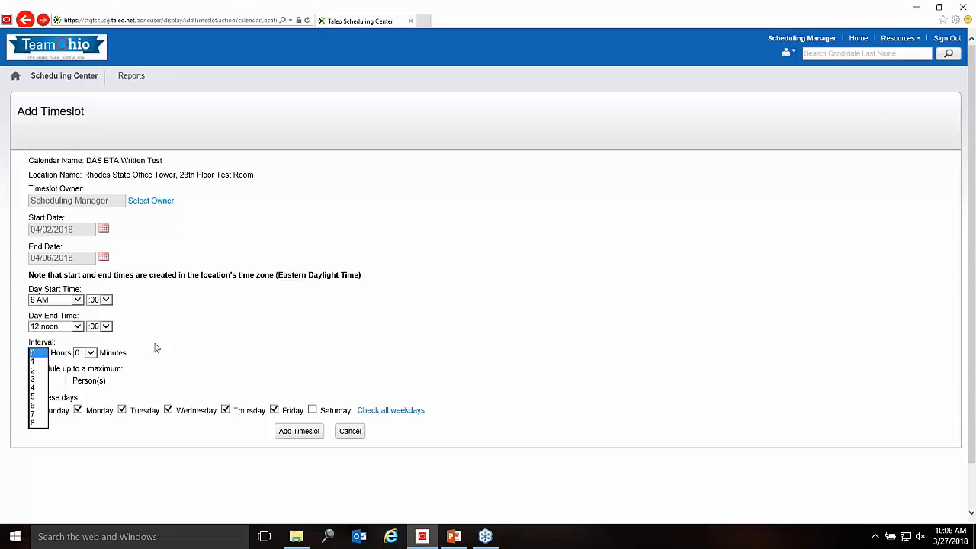
{"action": "left_click", "coordinate": [189, 334]}
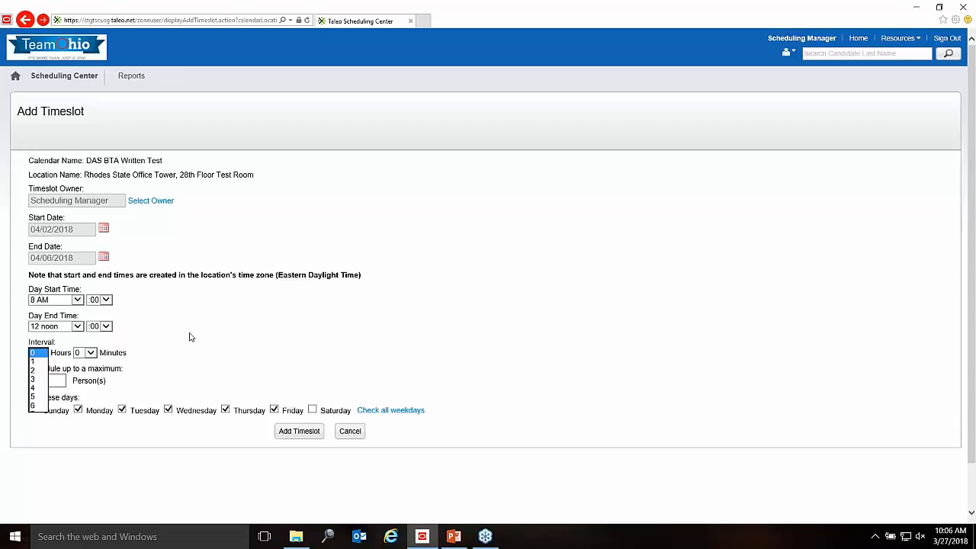
Step: Restore the 8:30 AM start and 9:30 AM end, and set the interval to 1 hour
{"action": "left_click", "coordinate": [98, 300]}
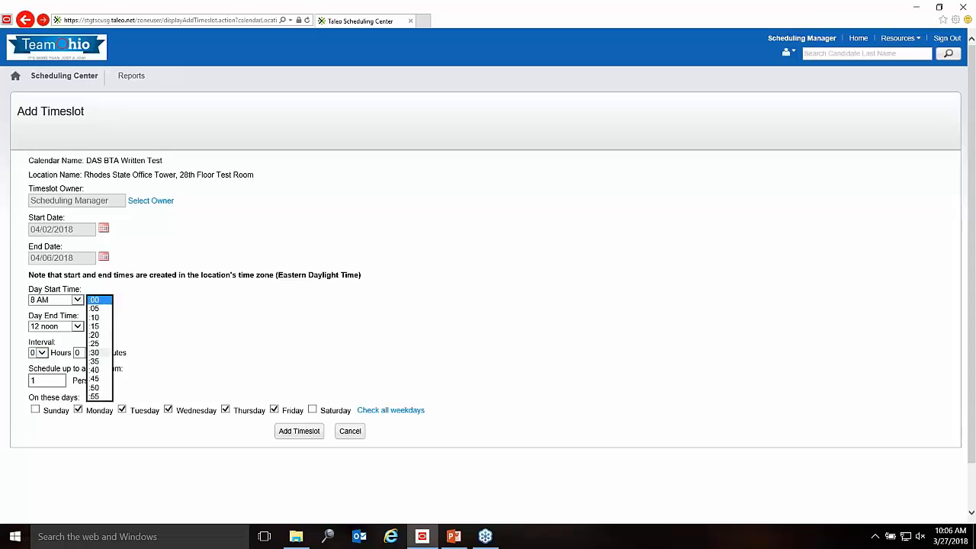
{"action": "left_click", "coordinate": [99, 353]}
{"action": "left_click", "coordinate": [67, 299]}
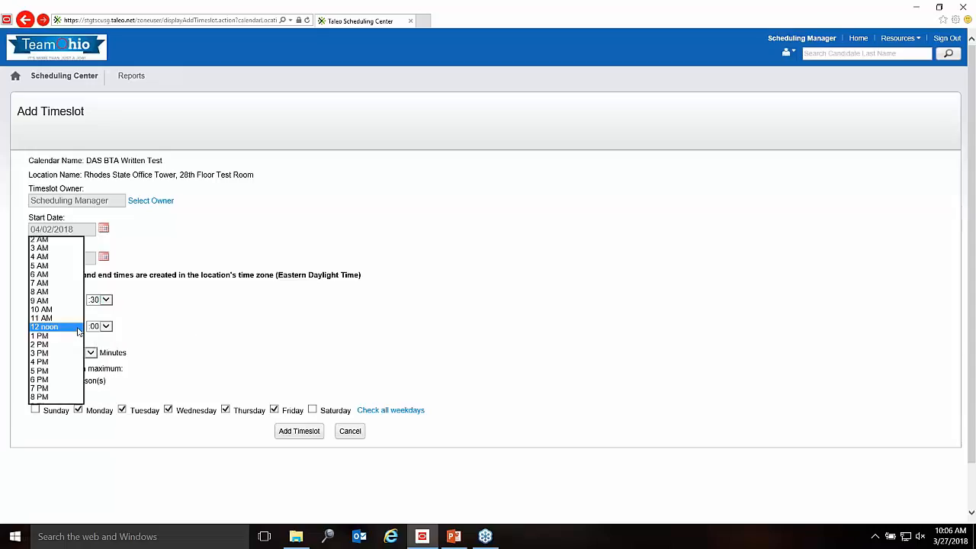
{"action": "left_click", "coordinate": [69, 306]}
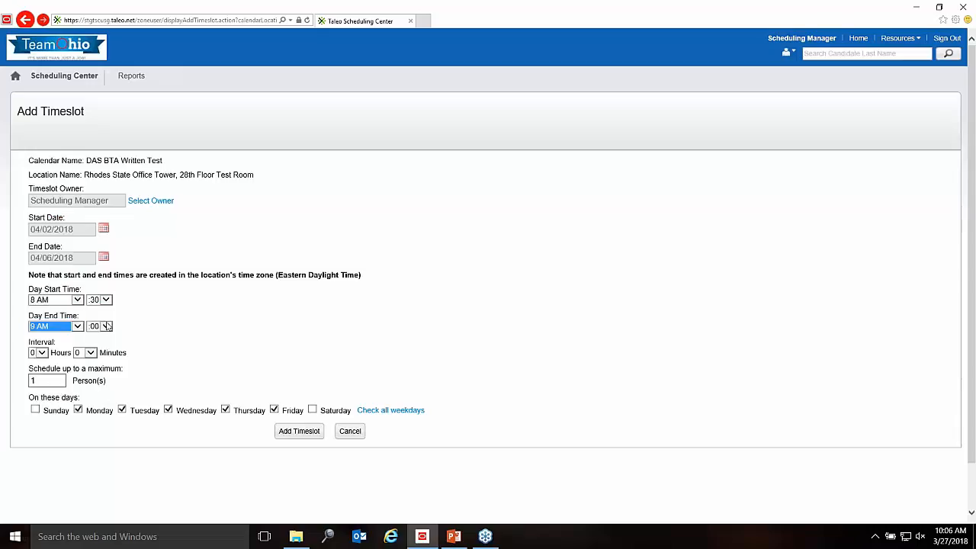
{"action": "left_click", "coordinate": [107, 326]}
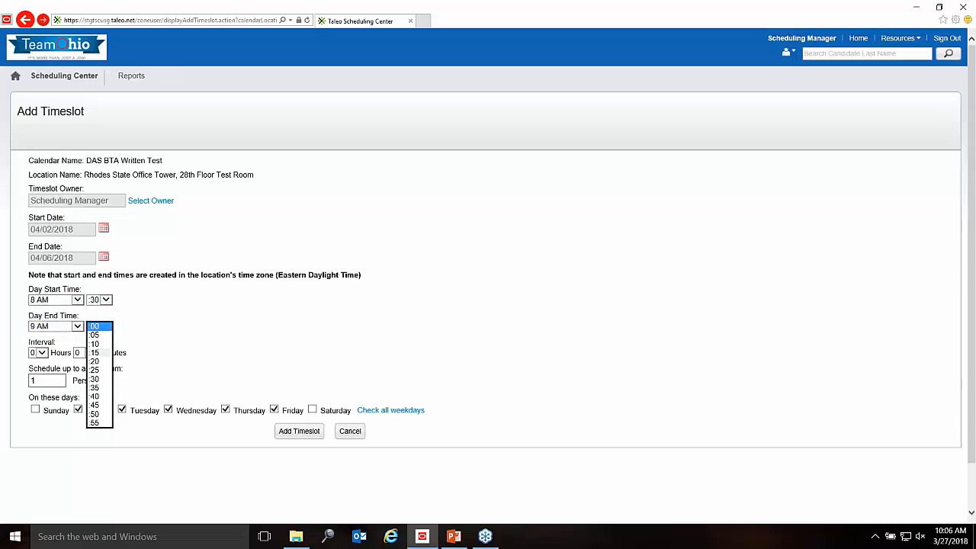
{"action": "left_click", "coordinate": [93, 379]}
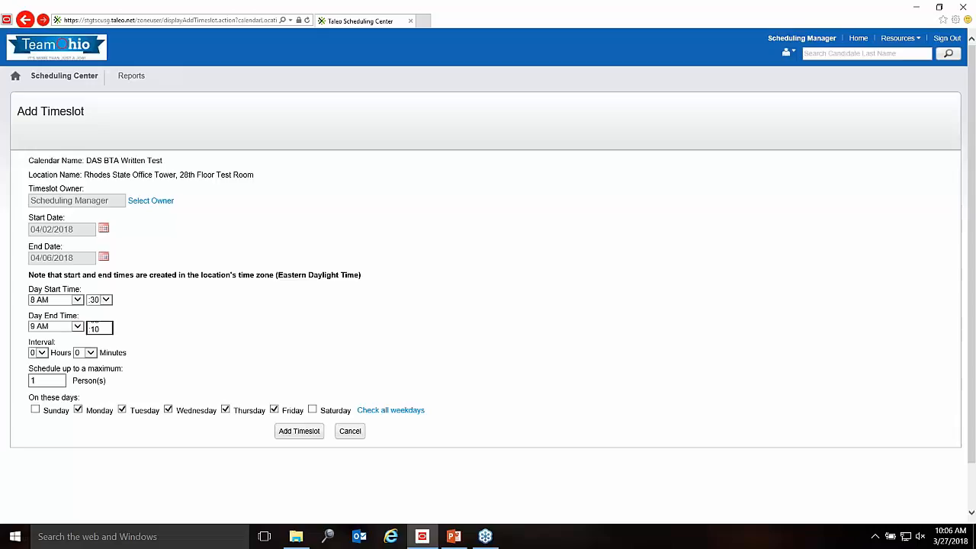
{"action": "left_click", "coordinate": [42, 353]}
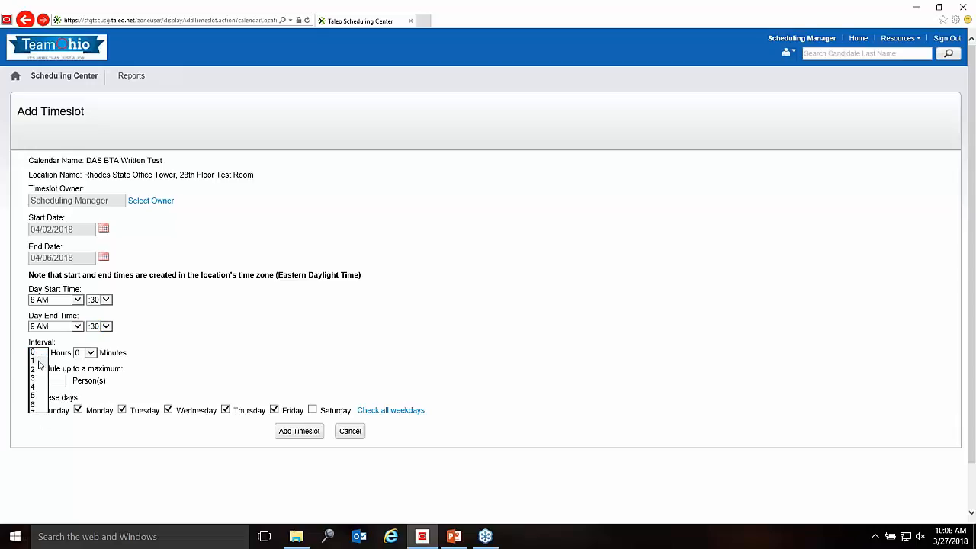
{"action": "left_click", "coordinate": [37, 362]}
{"action": "left_click", "coordinate": [193, 347]}
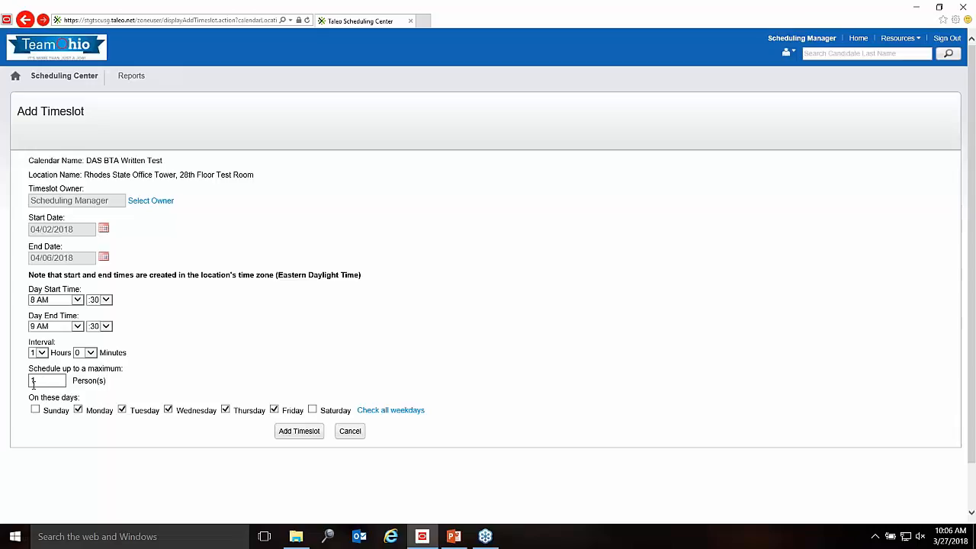
Step: Change the maximum persons per timeslot from 1 to 20
{"action": "double_click", "coordinate": [41, 383]}
{"action": "type", "text": "20"}
{"action": "double_click", "coordinate": [52, 380]}
{"action": "type", "text": "1"}
{"action": "left_click", "coordinate": [173, 372]}
{"action": "left_click_drag", "start_coordinate": [42, 380], "coordinate": [24, 380]}
{"action": "type", "text": "20"}
{"action": "left_click", "coordinate": [140, 386]}
{"action": "left_click", "coordinate": [61, 379]}
{"action": "left_click", "coordinate": [189, 374]}
Step: Set the End Date to 04/02/2018 and toggle the Monday checkbox off and back on
{"action": "left_click", "coordinate": [105, 257]}
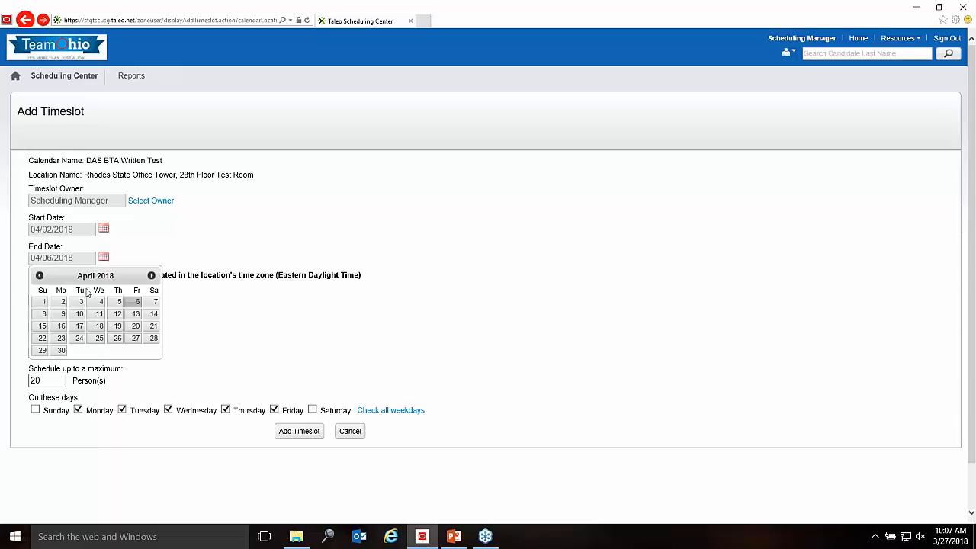
{"action": "left_click", "coordinate": [62, 302]}
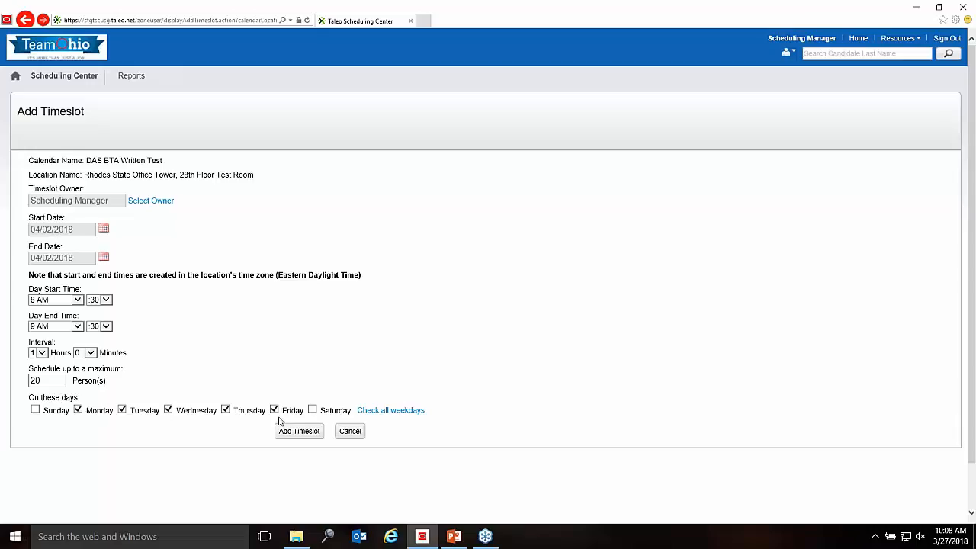
{"action": "left_click", "coordinate": [78, 411]}
{"action": "left_click", "coordinate": [78, 409]}
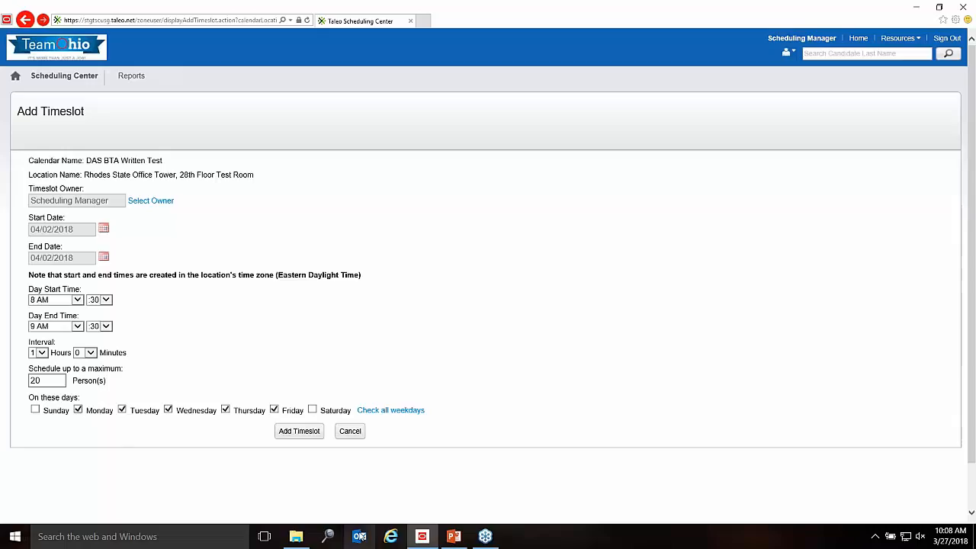
{"action": "left_click", "coordinate": [484, 536]}
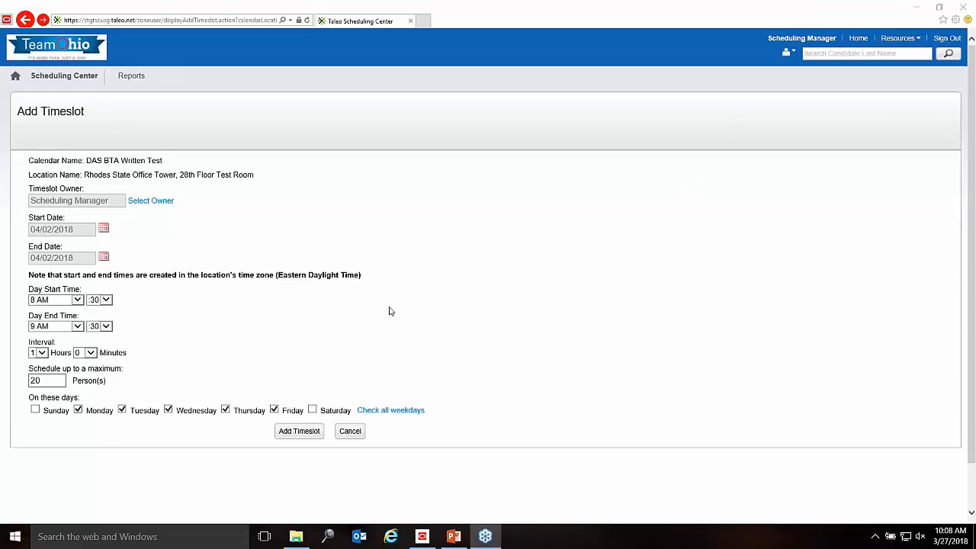
{"action": "left_click", "coordinate": [311, 309]}
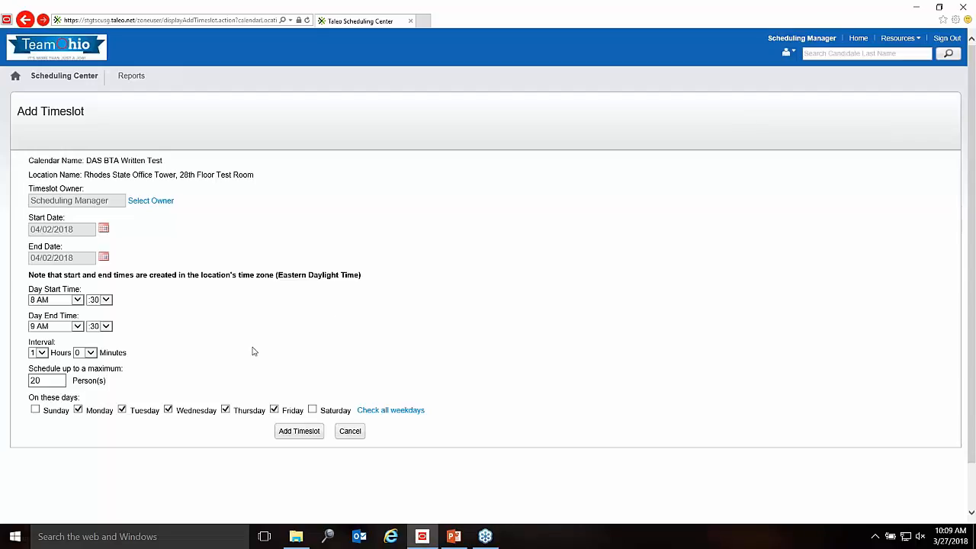
Step: Pick April 6, 2018 as the End Date again
{"action": "left_click", "coordinate": [103, 258]}
{"action": "left_click", "coordinate": [136, 302]}
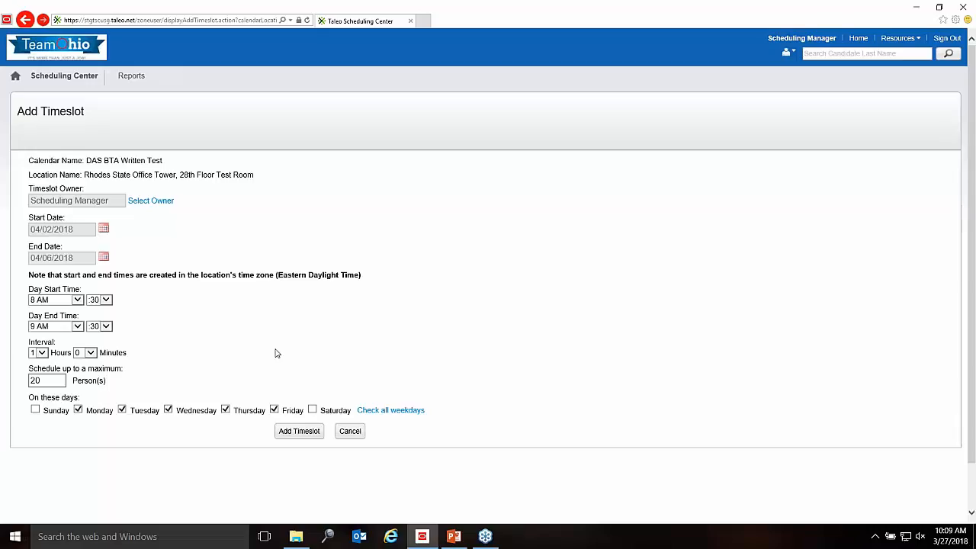
Step: Add the timeslots and advance the mini calendar to April 2018
{"action": "left_click", "coordinate": [309, 433]}
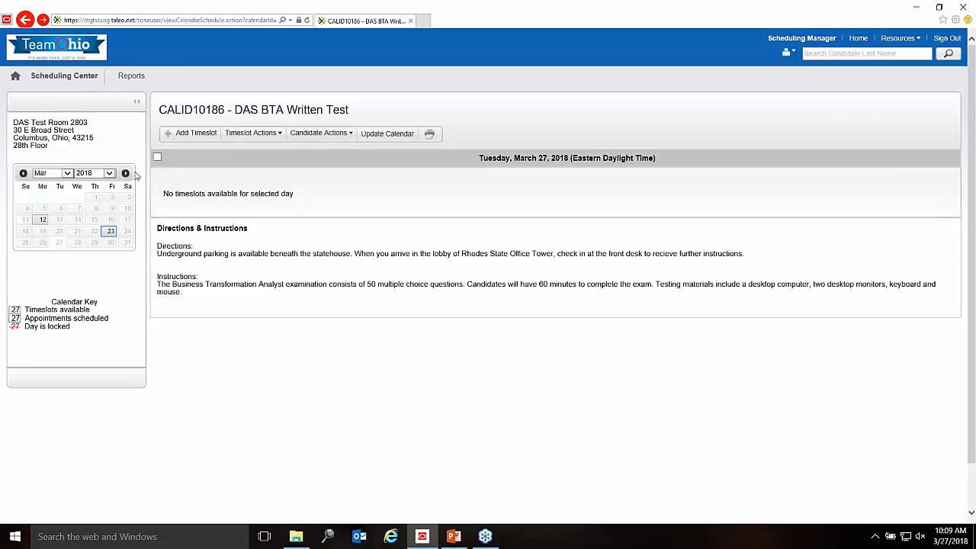
{"action": "left_click", "coordinate": [127, 173]}
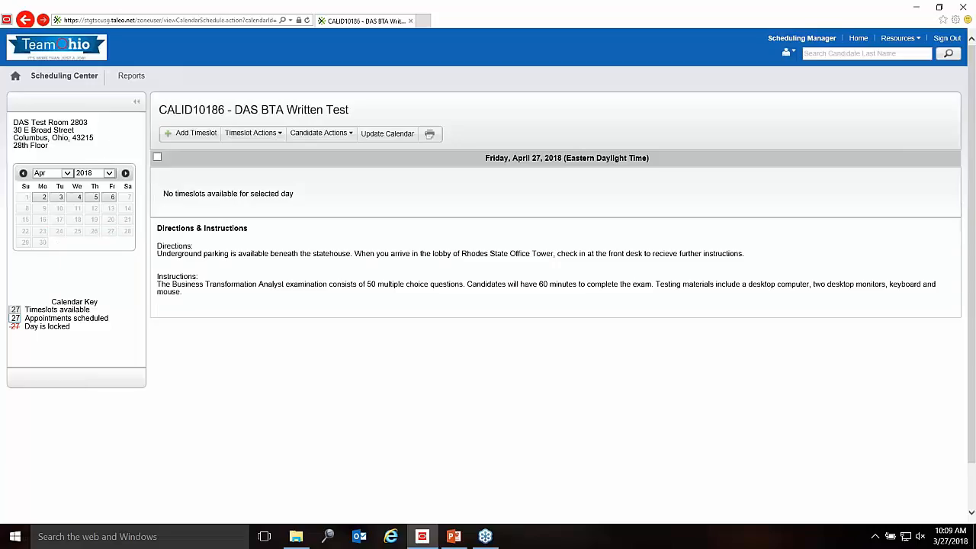
Step: View the timeslots on April 3, April 4 and April 5 in the mini calendar
{"action": "left_click", "coordinate": [60, 198]}
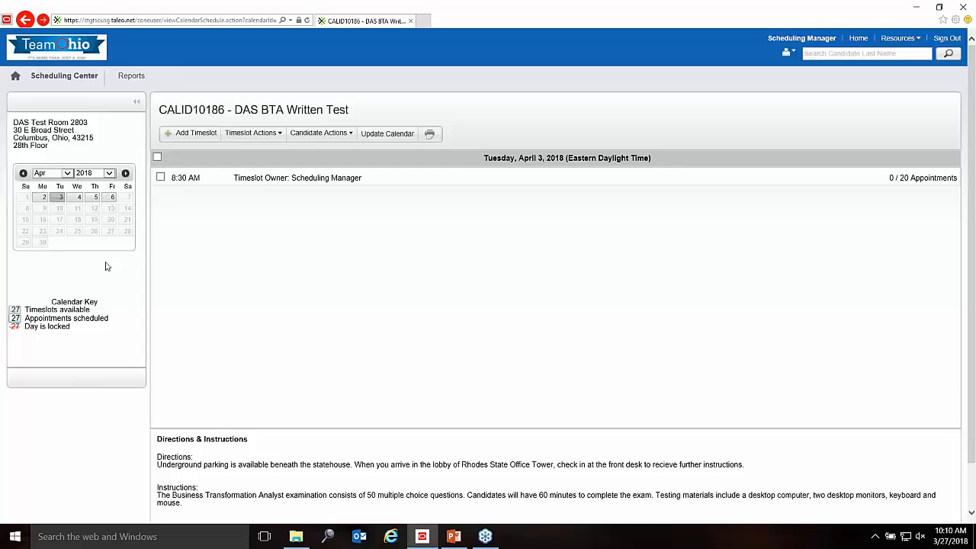
{"action": "left_click", "coordinate": [79, 200]}
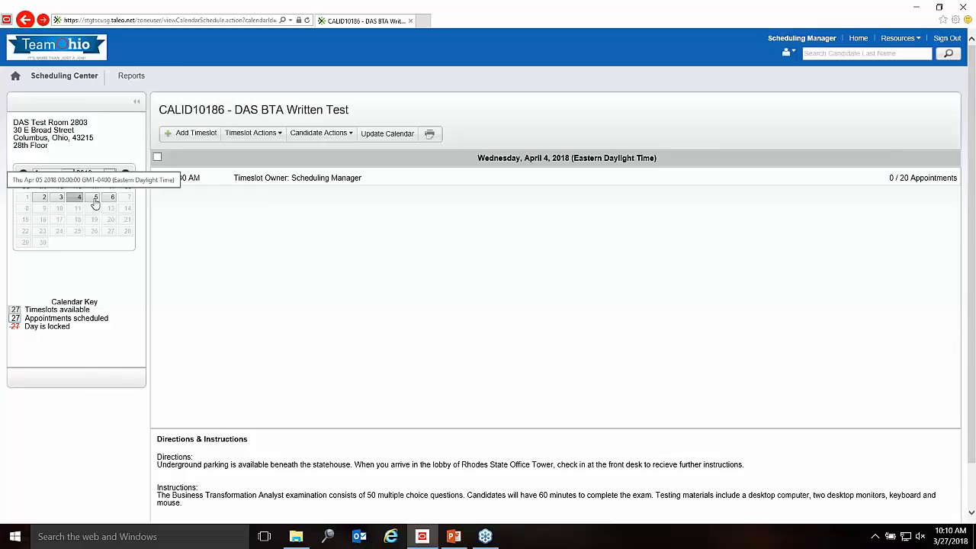
{"action": "left_click", "coordinate": [95, 199]}
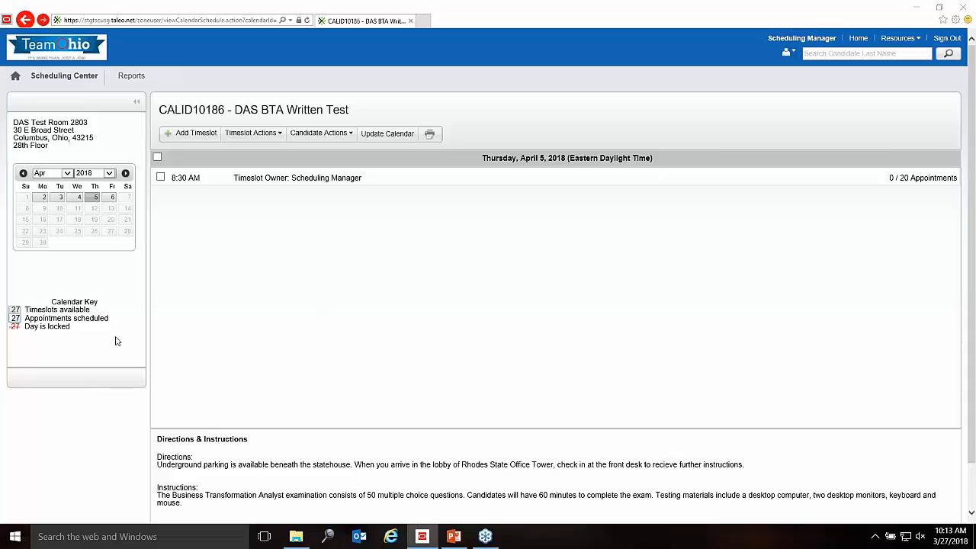
Step: Open and close the Timeslot Actions list twice, then bring up the PowerPoint training deck
{"action": "left_click", "coordinate": [278, 133]}
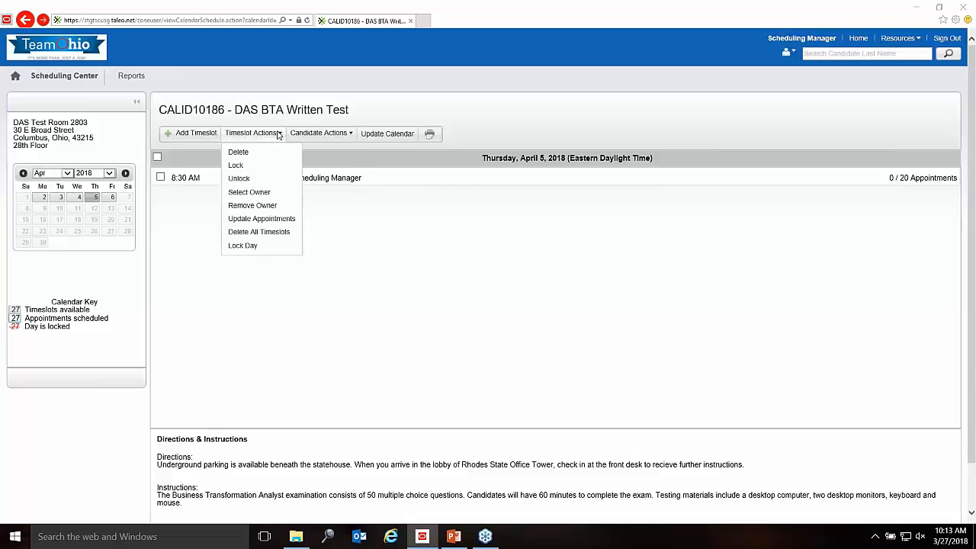
{"action": "left_click", "coordinate": [278, 133]}
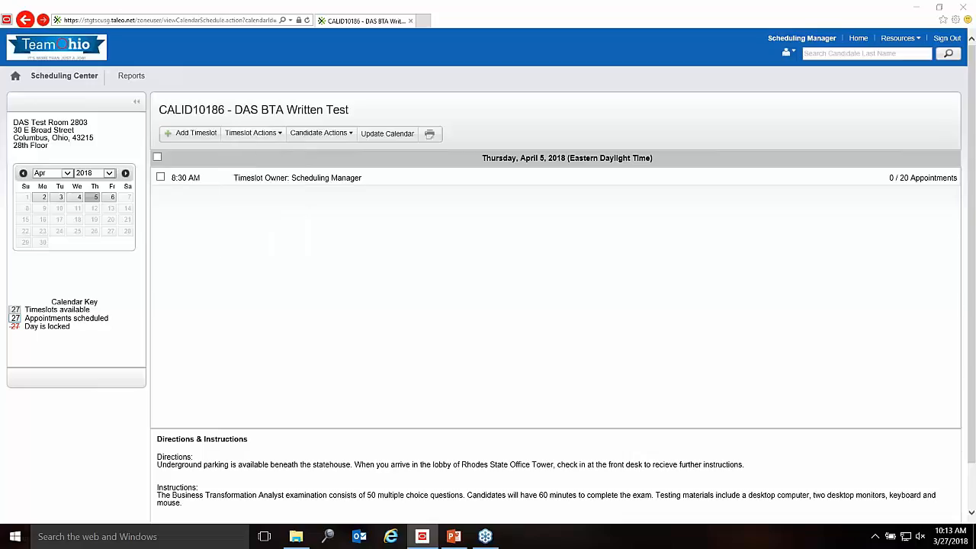
{"action": "left_click", "coordinate": [269, 133]}
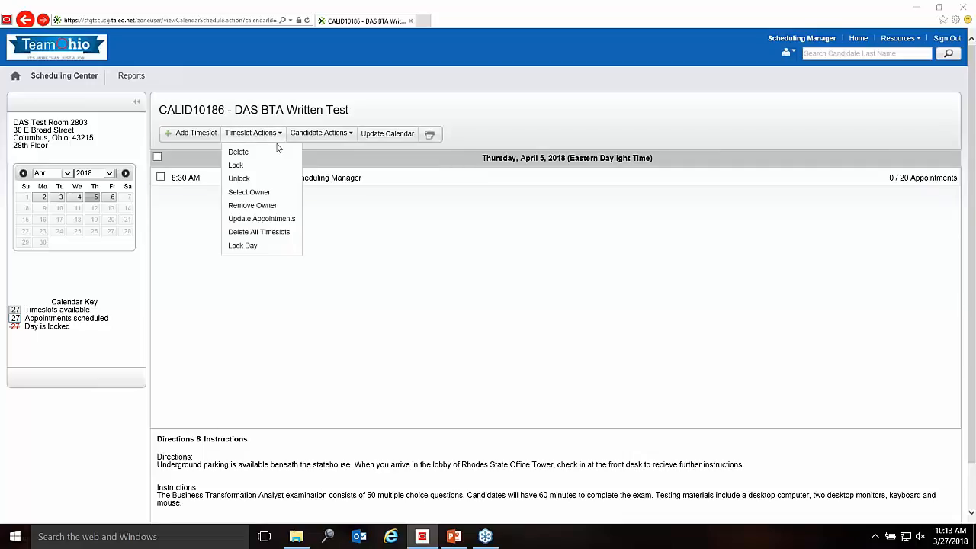
{"action": "left_click", "coordinate": [276, 132]}
{"action": "left_click", "coordinate": [453, 536]}
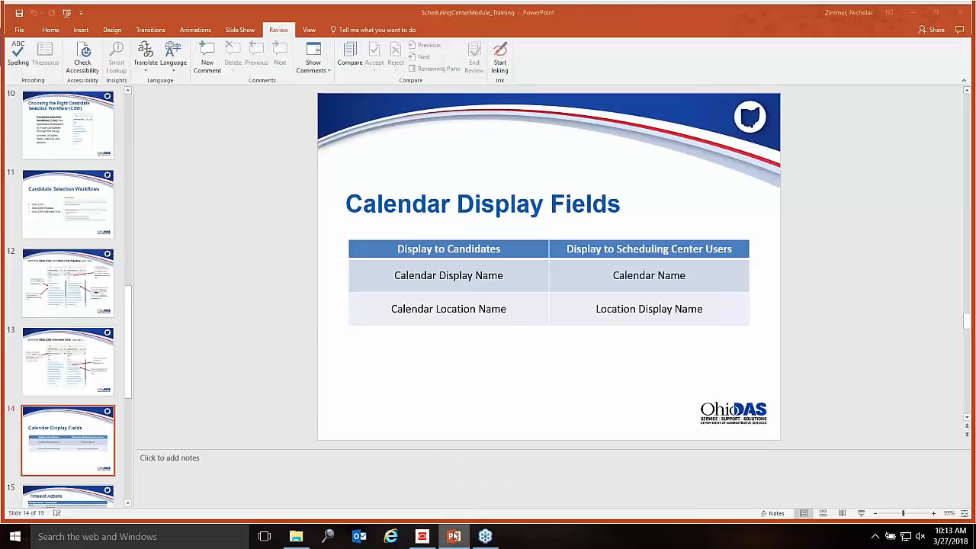
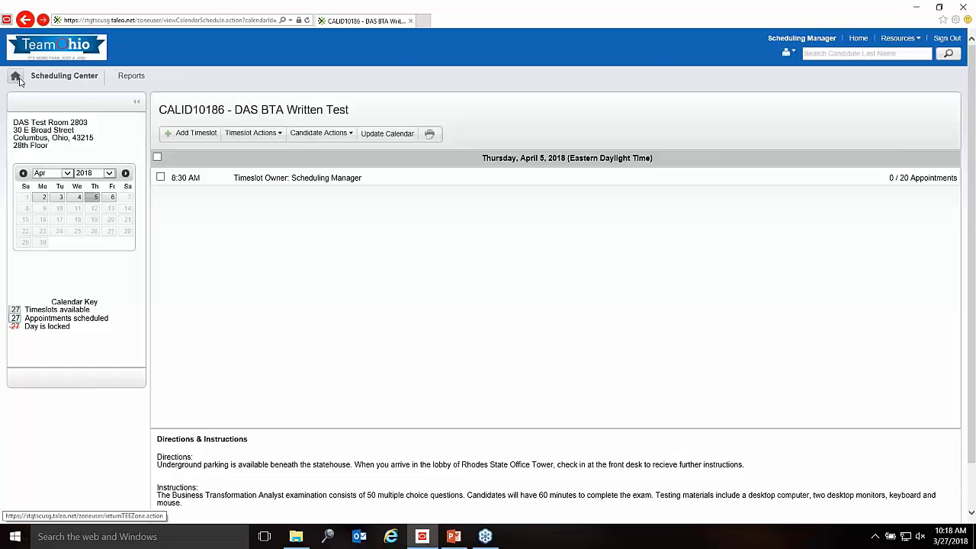
Step: Leave the DAS BTA Written Test calendar via the Home icon, landing on the myOhio sign-in page
{"action": "left_click", "coordinate": [20, 81]}
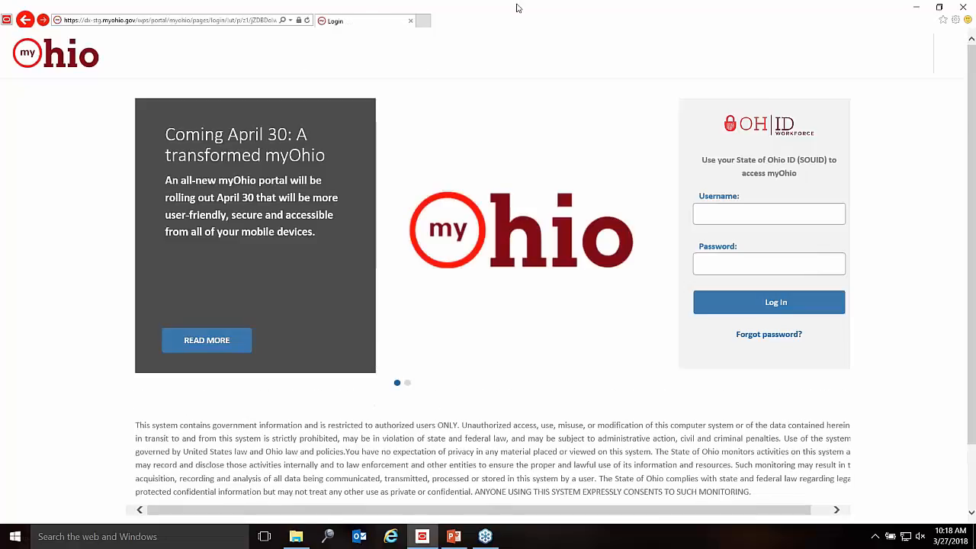
Step: Close the myOhio window, the location error message and the training folder window
{"action": "double_click", "coordinate": [767, 17]}
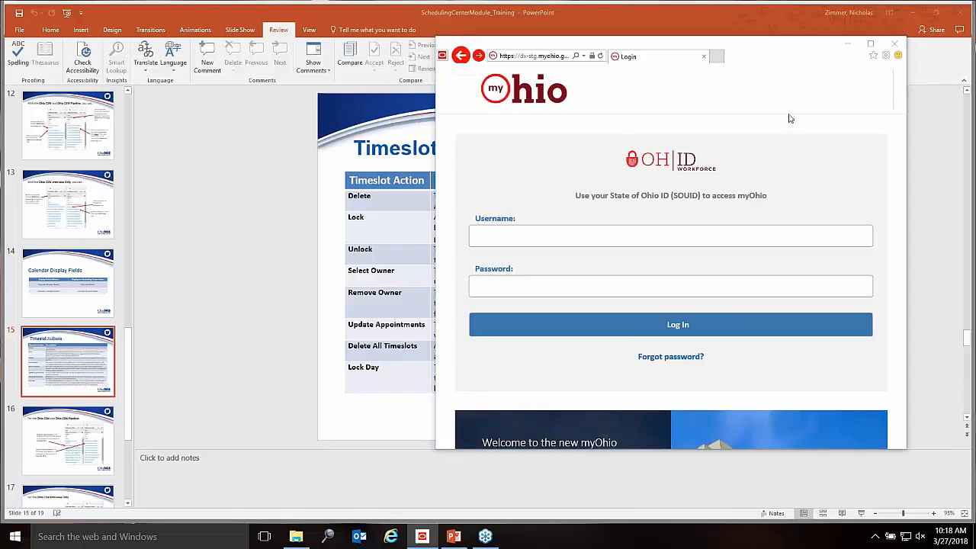
{"action": "left_click", "coordinate": [895, 44]}
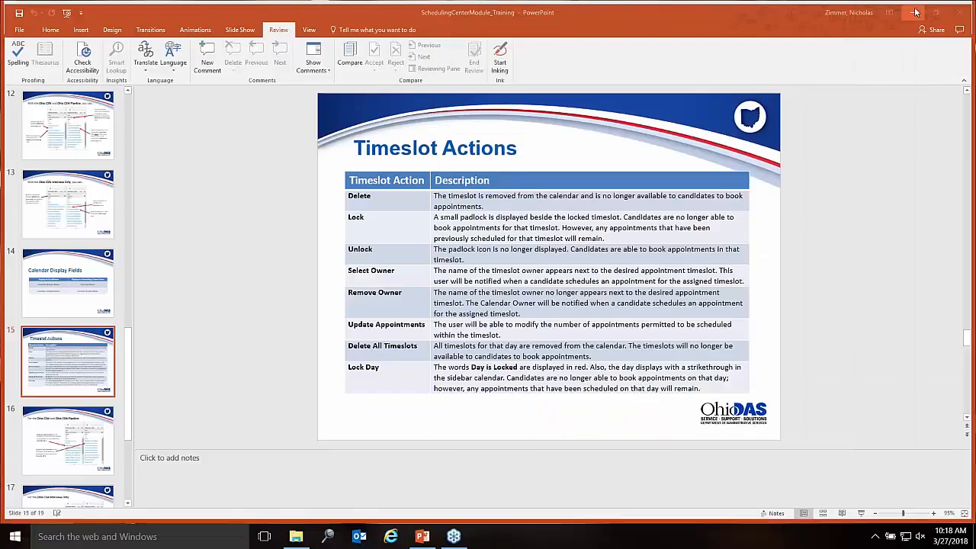
{"action": "left_click", "coordinate": [914, 12]}
{"action": "left_click", "coordinate": [652, 205]}
{"action": "left_click", "coordinate": [649, 198]}
{"action": "left_click", "coordinate": [873, 25]}
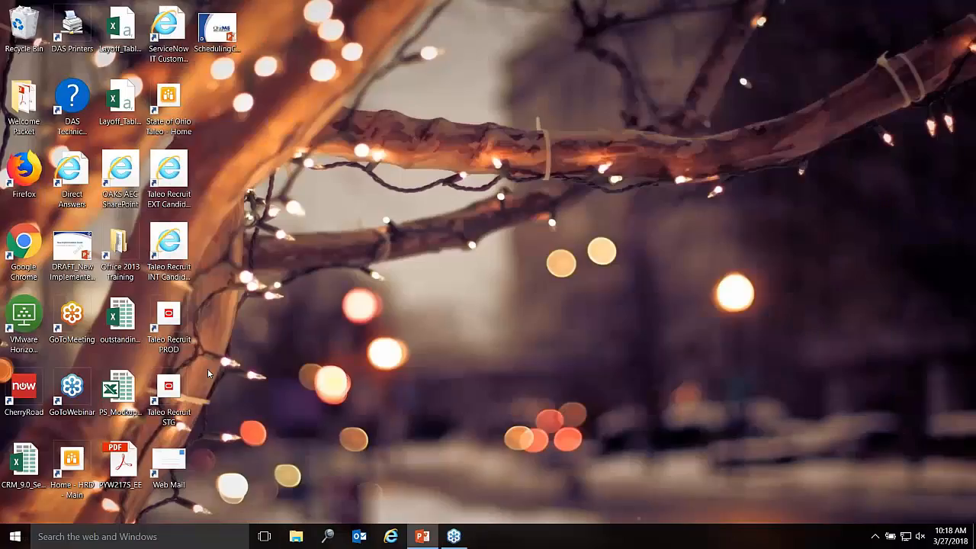
Step: Open Taleo Recruit STG and sign in with the scheduling manager account and its password
{"action": "double_click", "coordinate": [180, 387]}
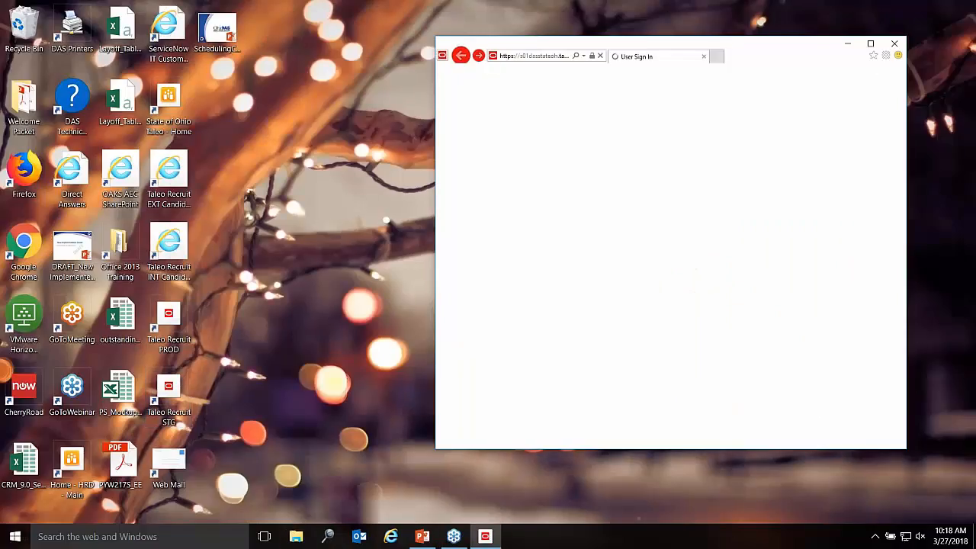
{"action": "left_click", "coordinate": [870, 43]}
{"action": "key", "text": "ctrl+a"}
{"action": "type", "text": "schmgr"}
{"action": "key", "text": "Tab"}
{"action": "type", "text": "••••••••"}
{"action": "key", "text": "Return"}
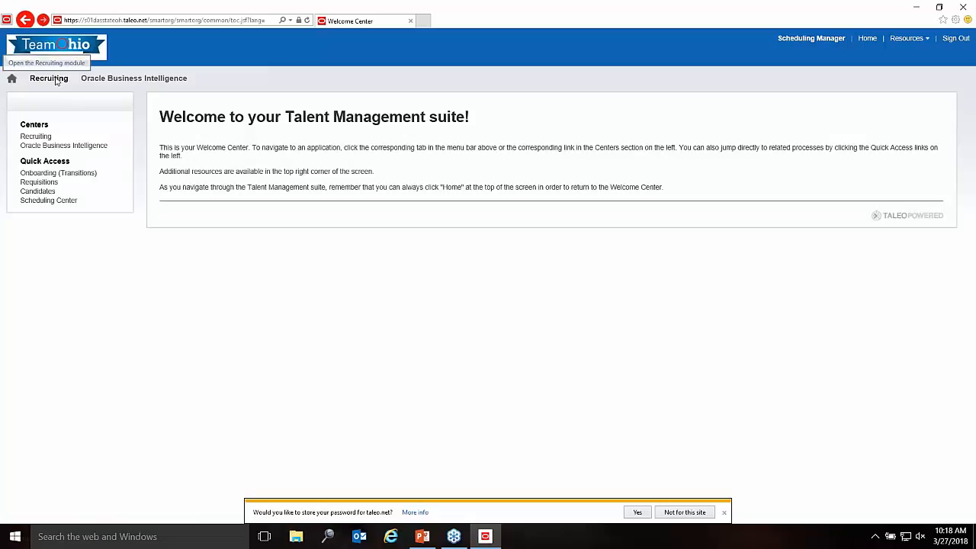
Step: Open Recruiting without saving the password and list requisitions, showing Business Transformation Analyst
{"action": "left_click", "coordinate": [49, 79]}
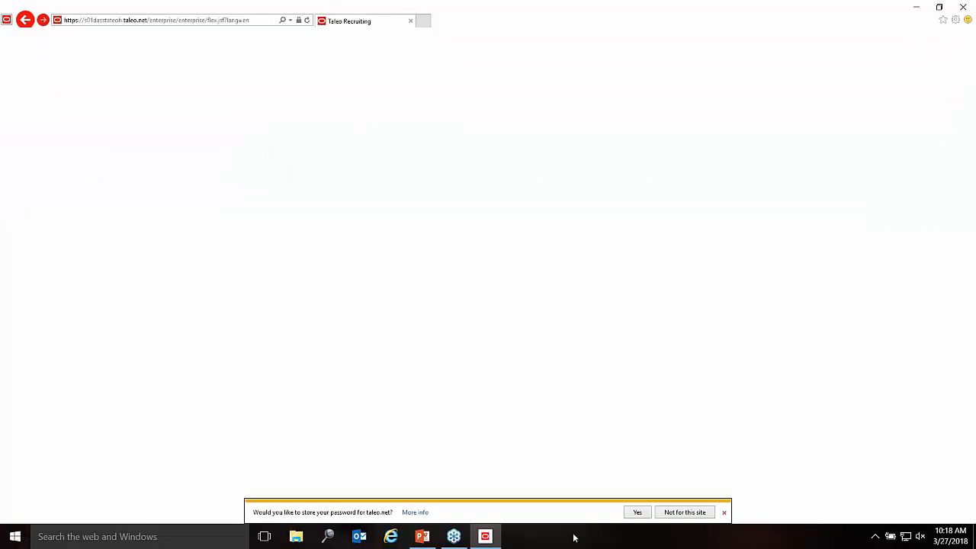
{"action": "left_click", "coordinate": [700, 509]}
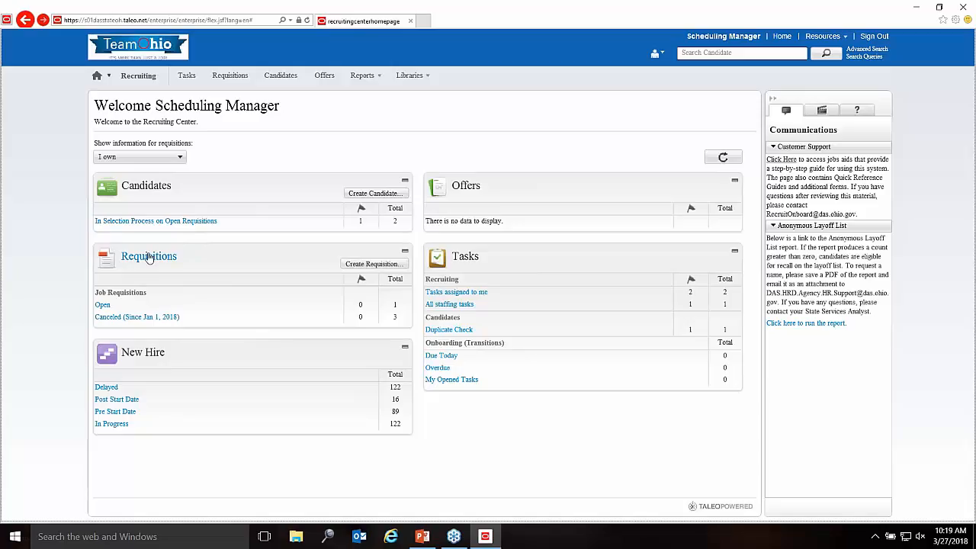
{"action": "left_click", "coordinate": [150, 257]}
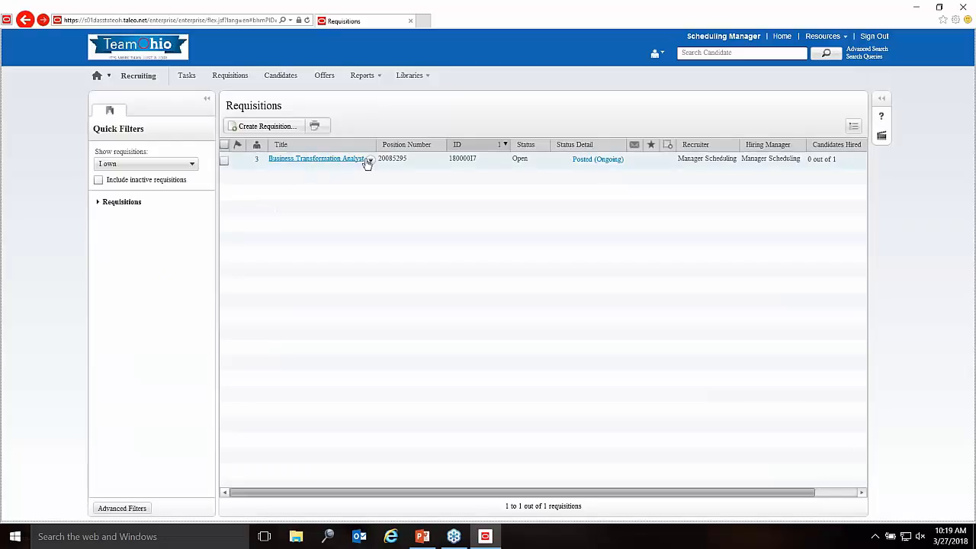
{"action": "left_click", "coordinate": [370, 163]}
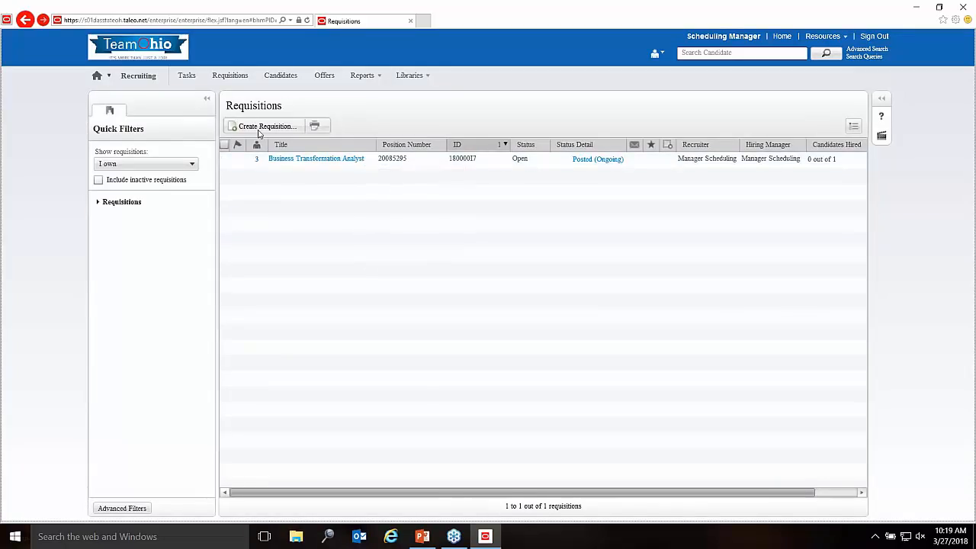
Step: Create a requisition from template 66113 Accountant/Examiner 3, skipping organization details
{"action": "left_click", "coordinate": [257, 128]}
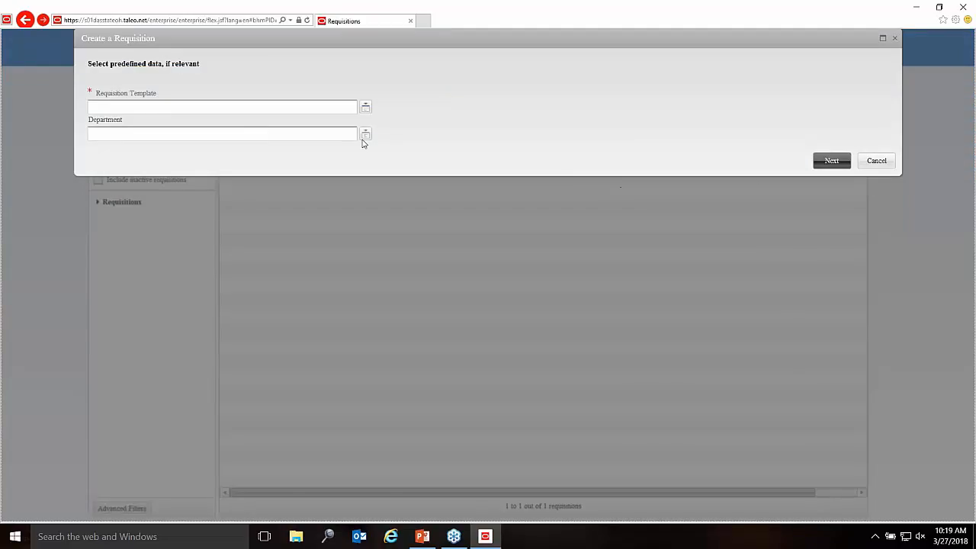
{"action": "left_click", "coordinate": [366, 107]}
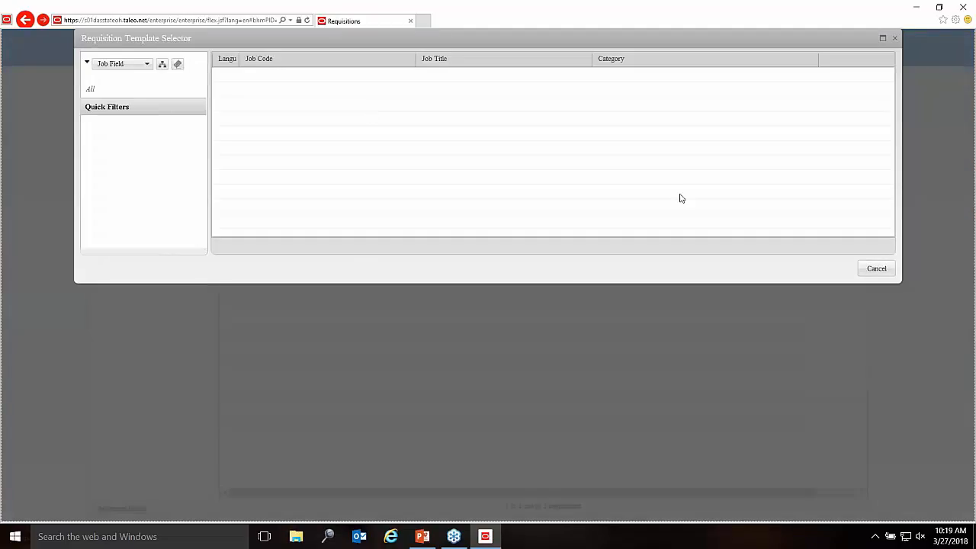
{"action": "left_click", "coordinate": [844, 123]}
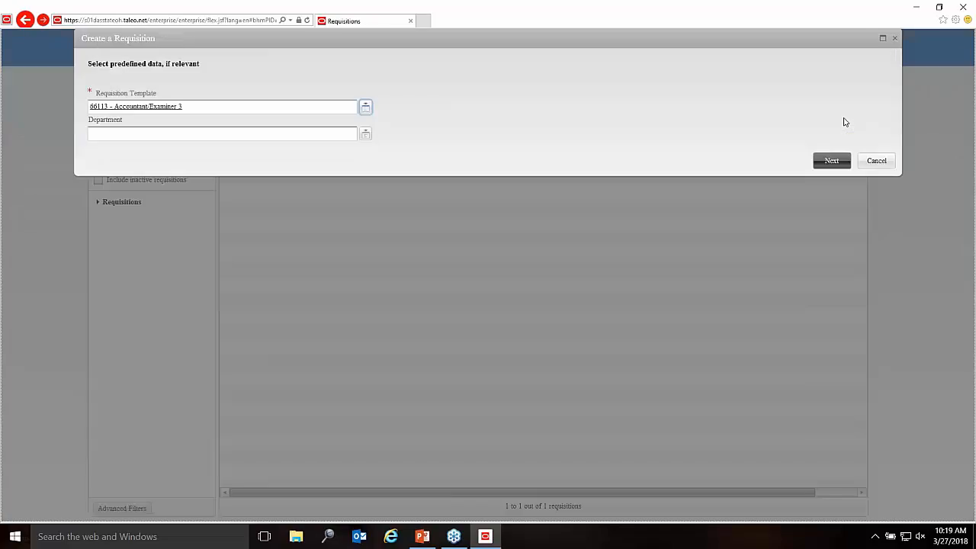
{"action": "left_click", "coordinate": [830, 162]}
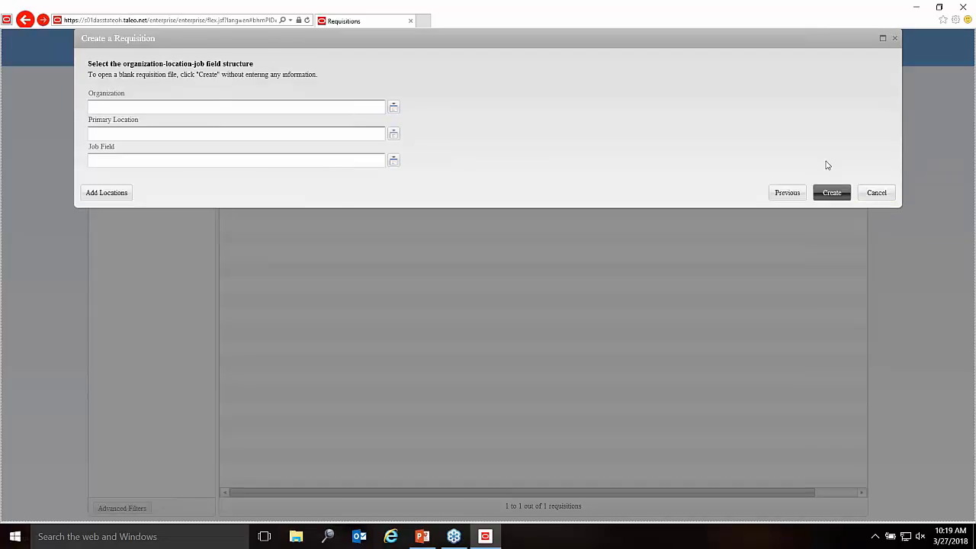
{"action": "left_click", "coordinate": [834, 193]}
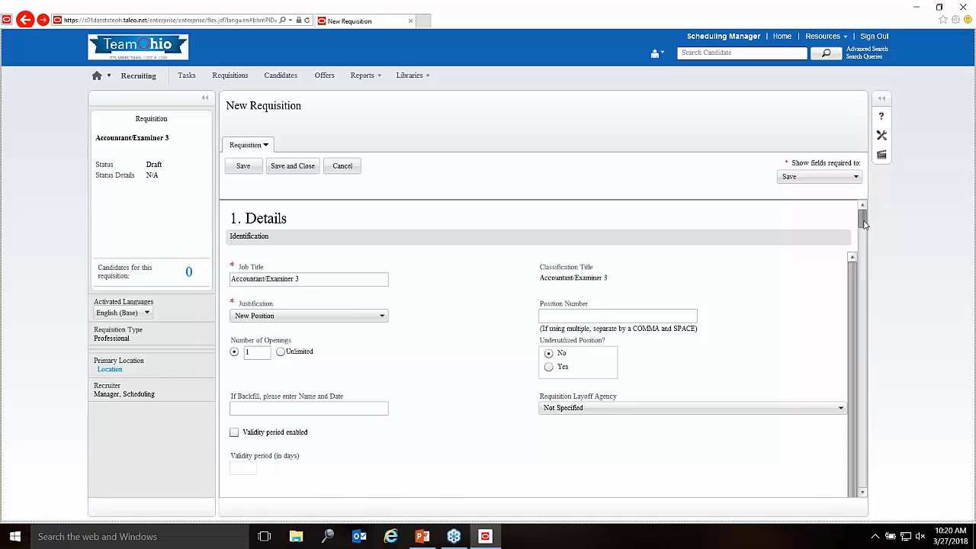
Step: Scroll the requisition form past Compensation and Prescreening to 7. External Screening
{"action": "left_click_drag", "start_coordinate": [864, 223], "coordinate": [862, 399]}
{"action": "left_click_drag", "start_coordinate": [853, 441], "coordinate": [847, 492]}
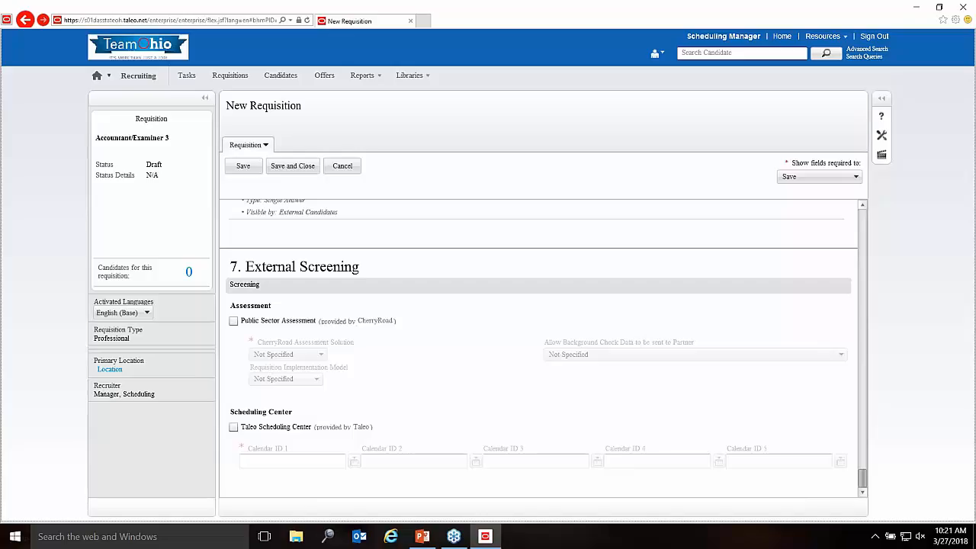
Step: Tick Taleo Scheduling Center under External Screening to activate Calendar ID 1–5 fields
{"action": "left_click", "coordinate": [462, 536]}
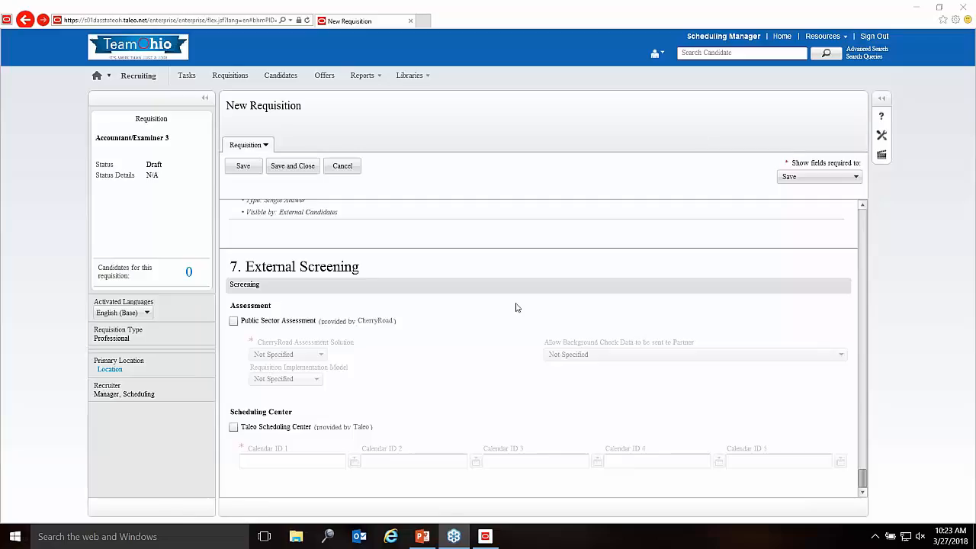
{"action": "left_click", "coordinate": [518, 307]}
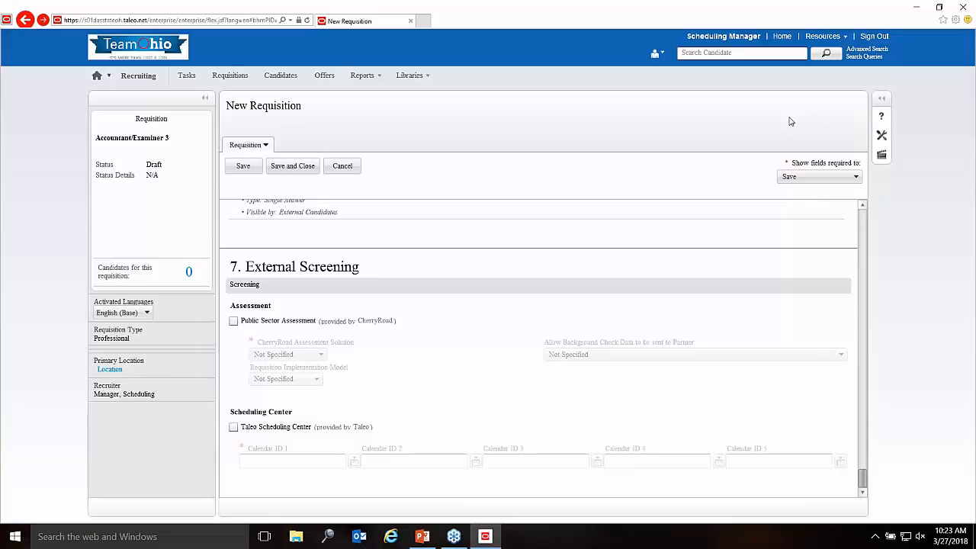
{"action": "left_click", "coordinate": [862, 494]}
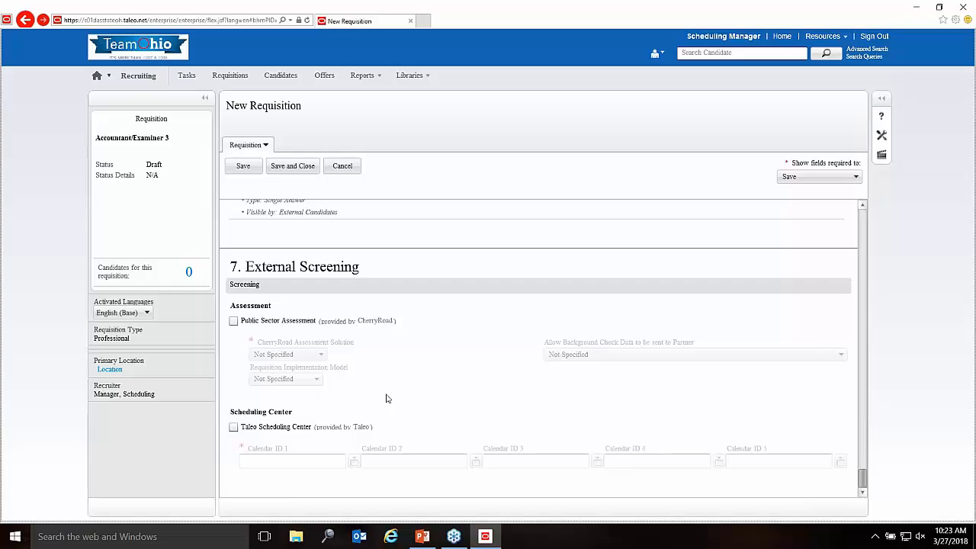
{"action": "left_click", "coordinate": [233, 427]}
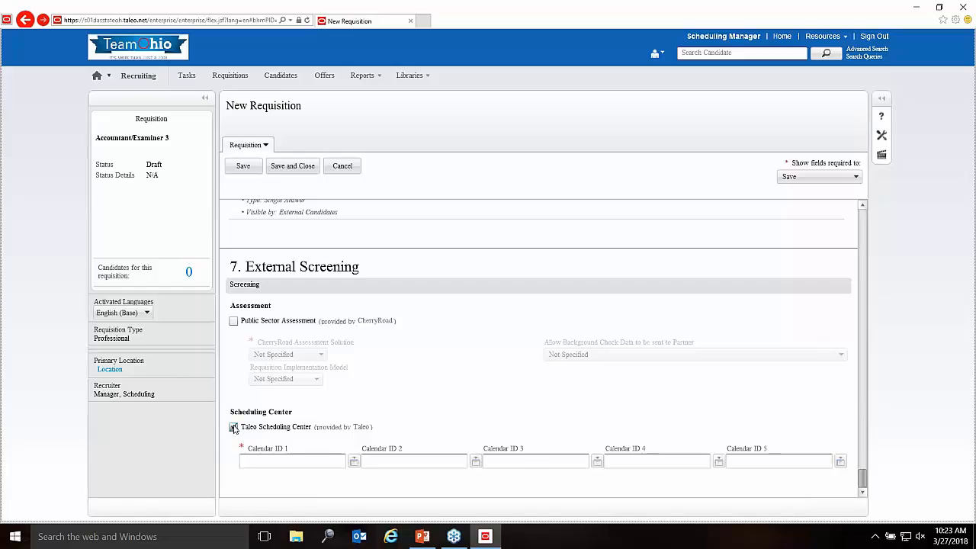
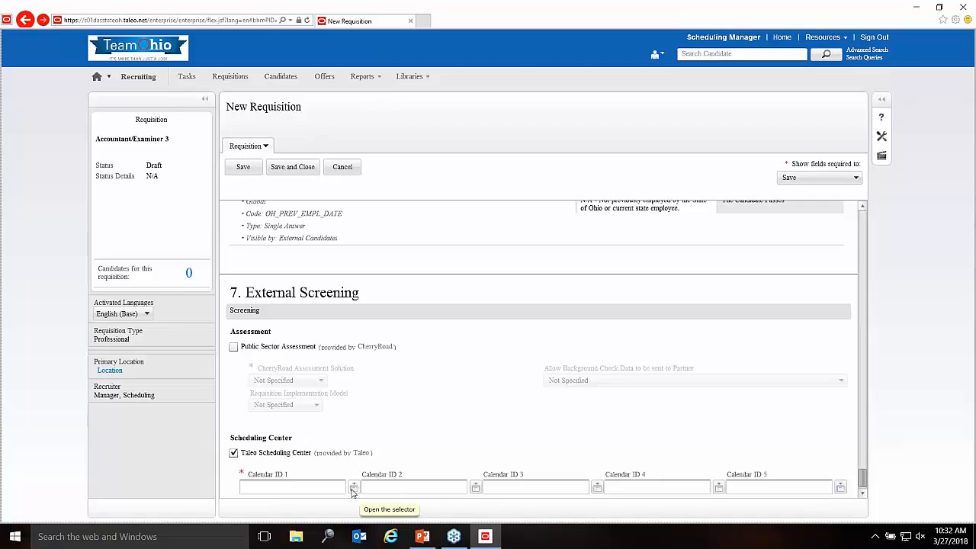
Step: Open the Item Selector for Calendar ID 1, showing 46 available scheduling calendars
{"action": "left_click", "coordinate": [353, 492]}
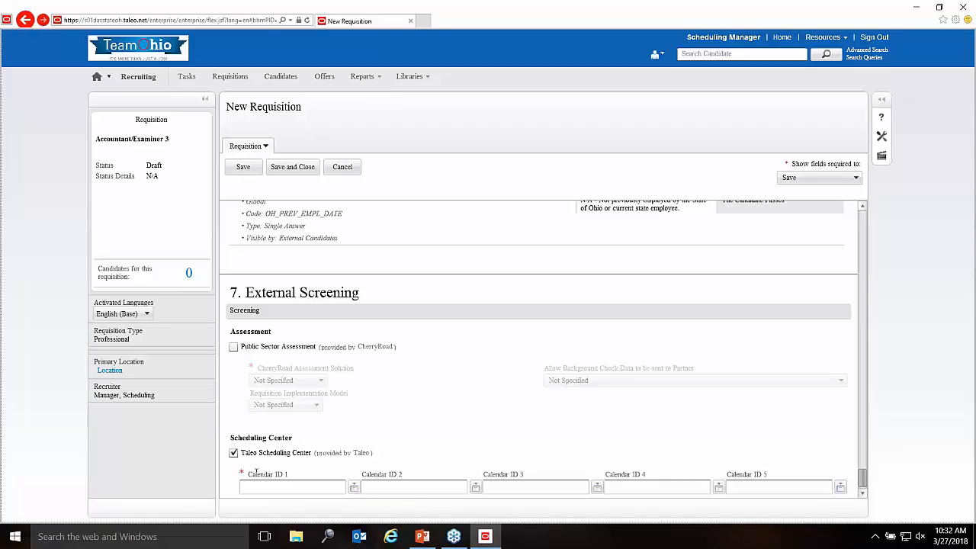
{"action": "left_click", "coordinate": [353, 487]}
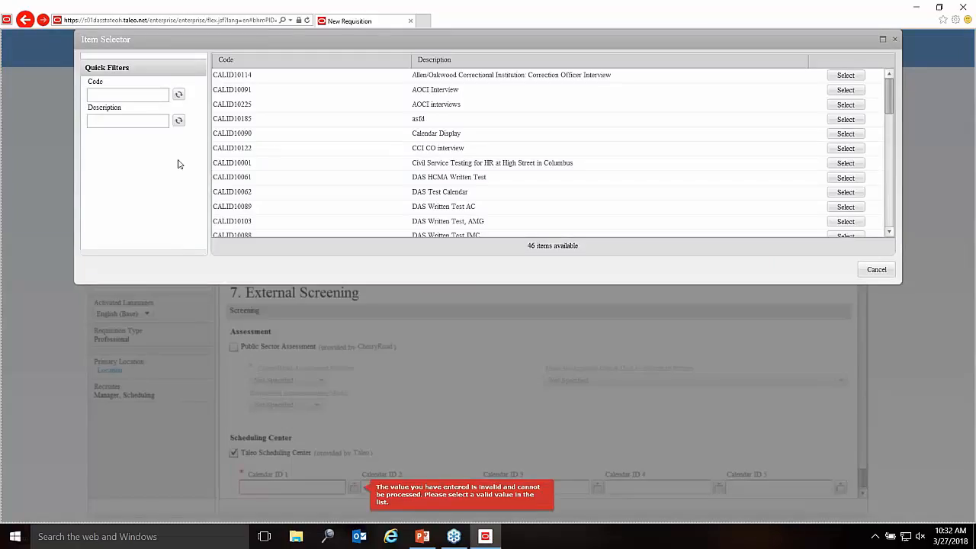
Step: Filter calendars by description 'Department of Admin' and select CALID10186, the Business Transformation Analyst exam calendar
{"action": "left_click", "coordinate": [155, 123]}
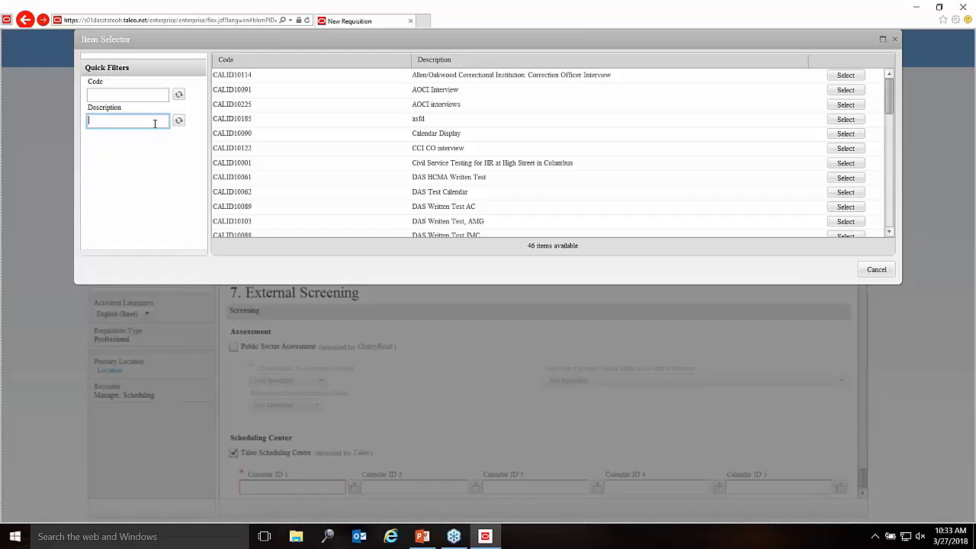
{"action": "type", "text": "Department of Admin"}
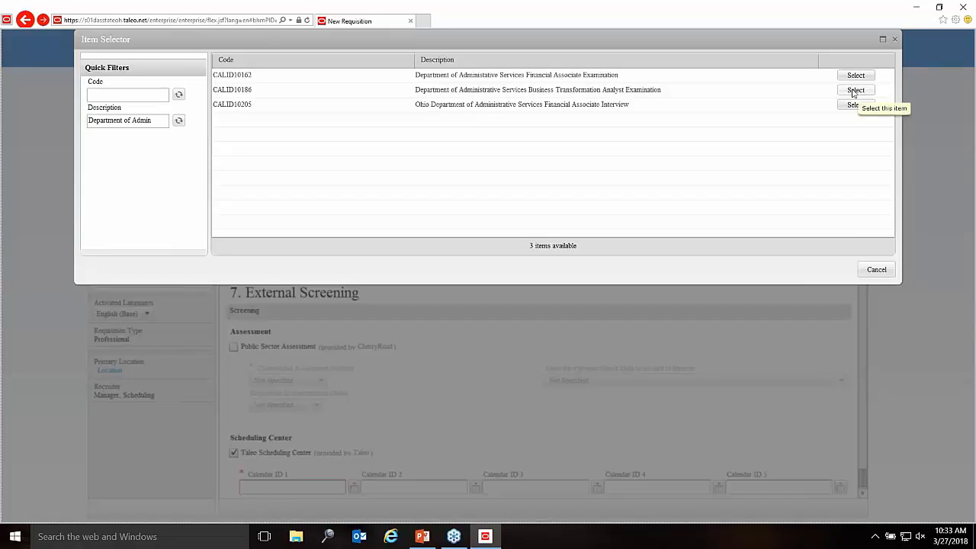
{"action": "left_click", "coordinate": [853, 93]}
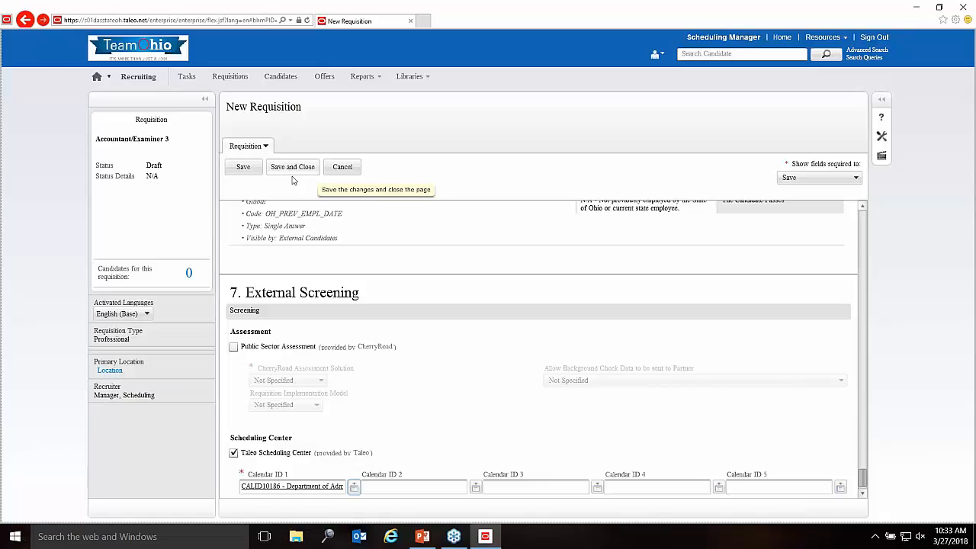
Step: Cancel the new requisition and discard its unsaved changes
{"action": "left_click", "coordinate": [342, 170]}
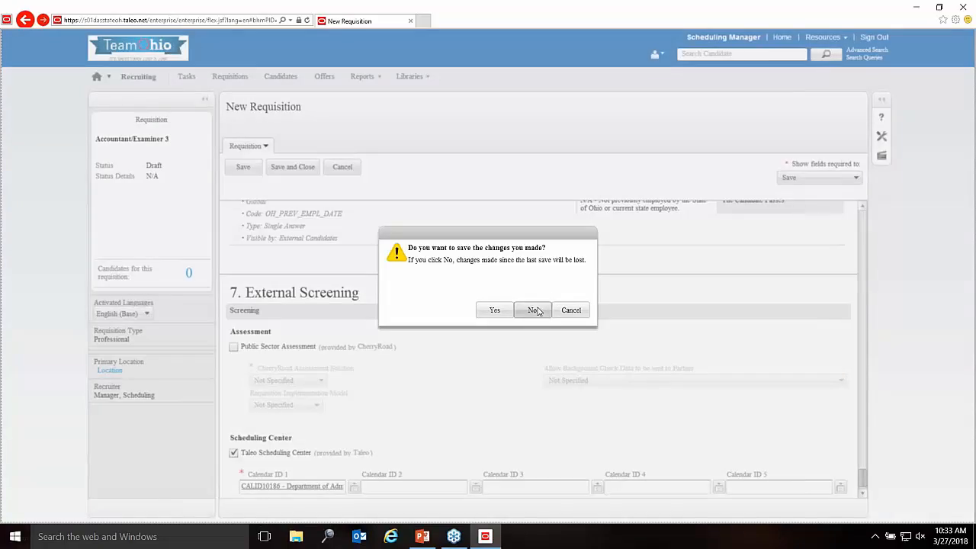
{"action": "left_click", "coordinate": [536, 310]}
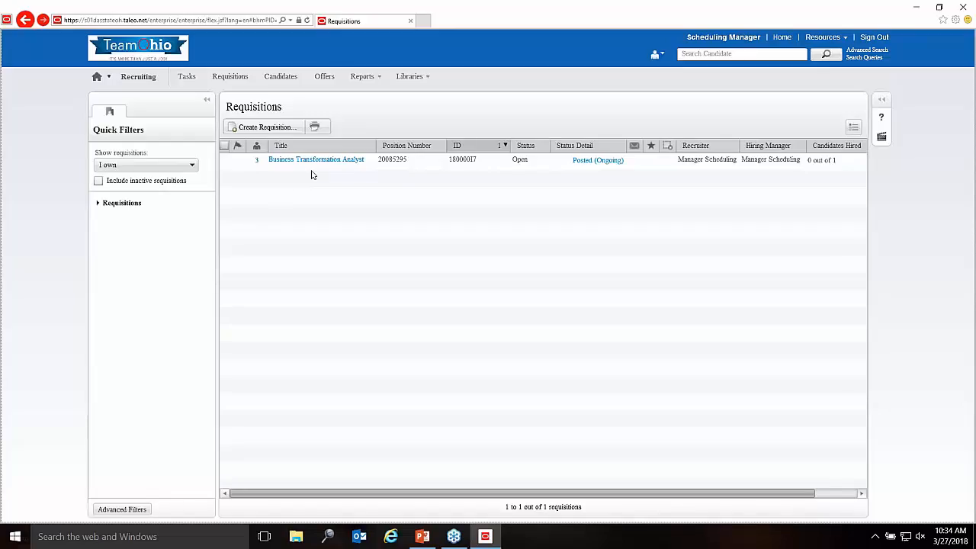
Step: Filter the requisition's candidates to MQ Screening, select the MQ Passed candidate, and choose Change Step/status
{"action": "left_click", "coordinate": [258, 164]}
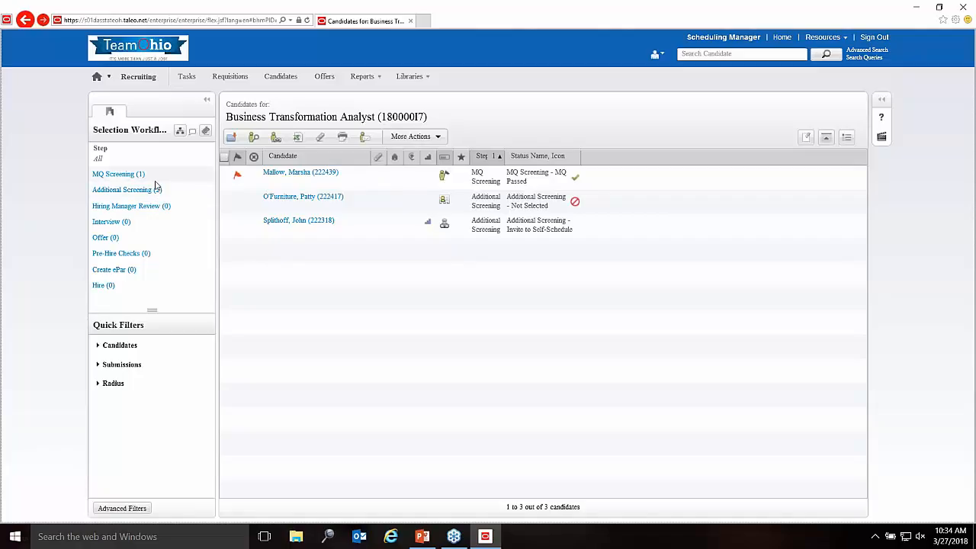
{"action": "left_click", "coordinate": [154, 180]}
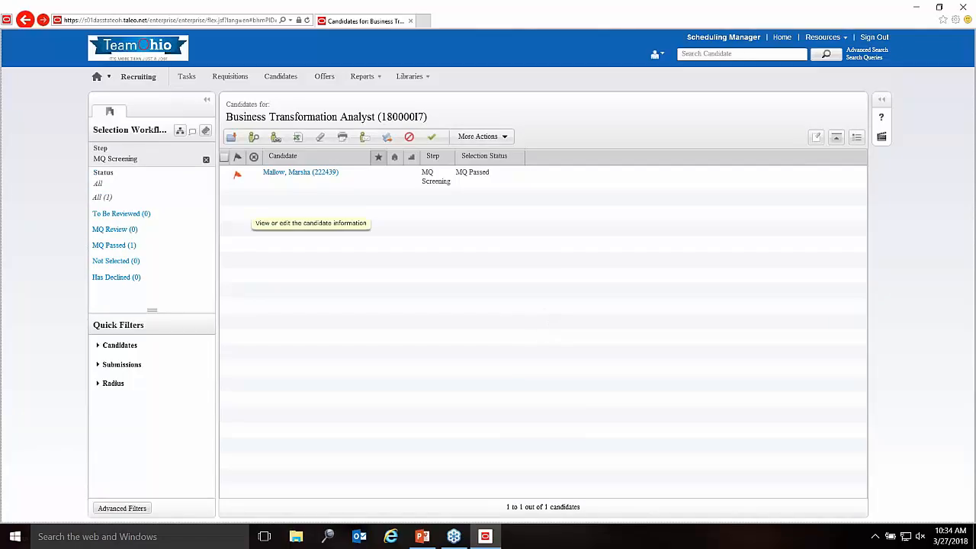
{"action": "left_click", "coordinate": [225, 175]}
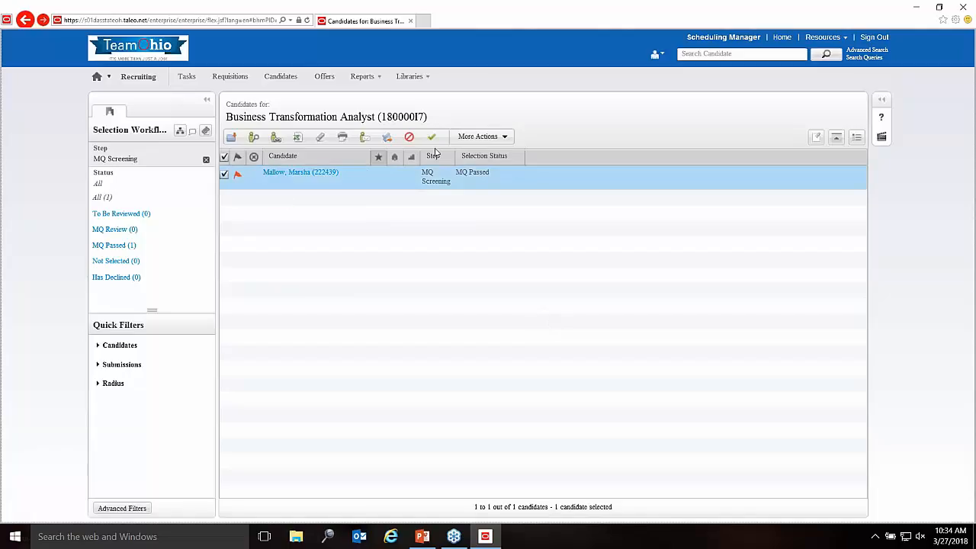
{"action": "left_click", "coordinate": [478, 138]}
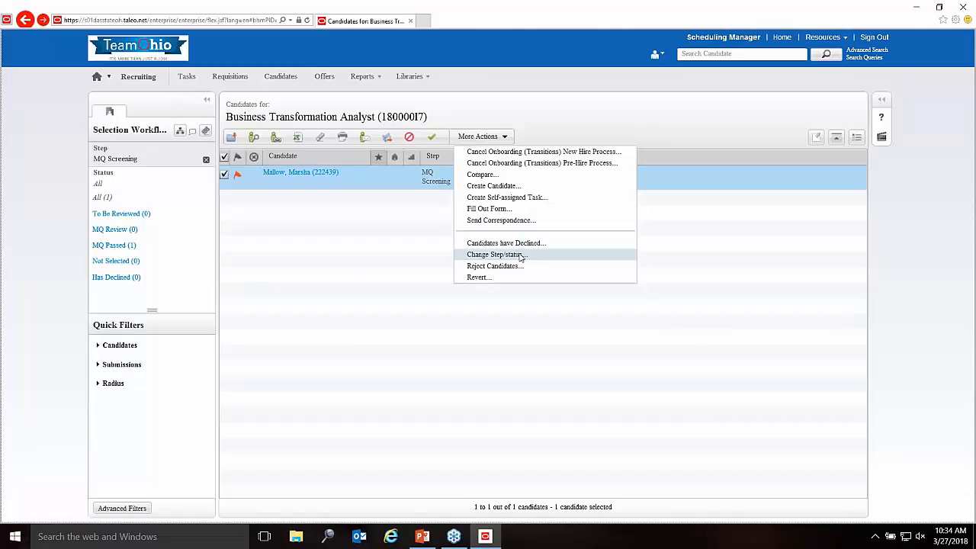
{"action": "left_click", "coordinate": [343, 275]}
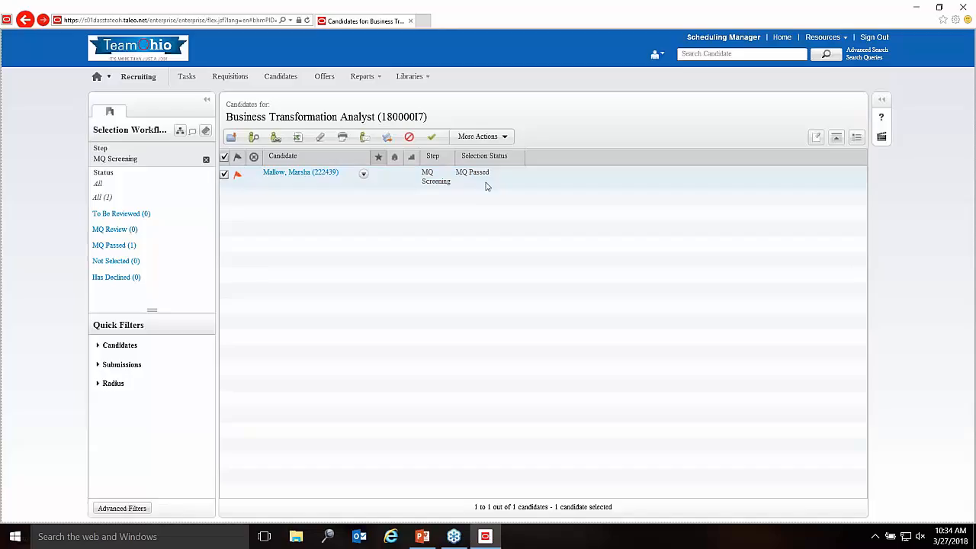
{"action": "left_click", "coordinate": [499, 138]}
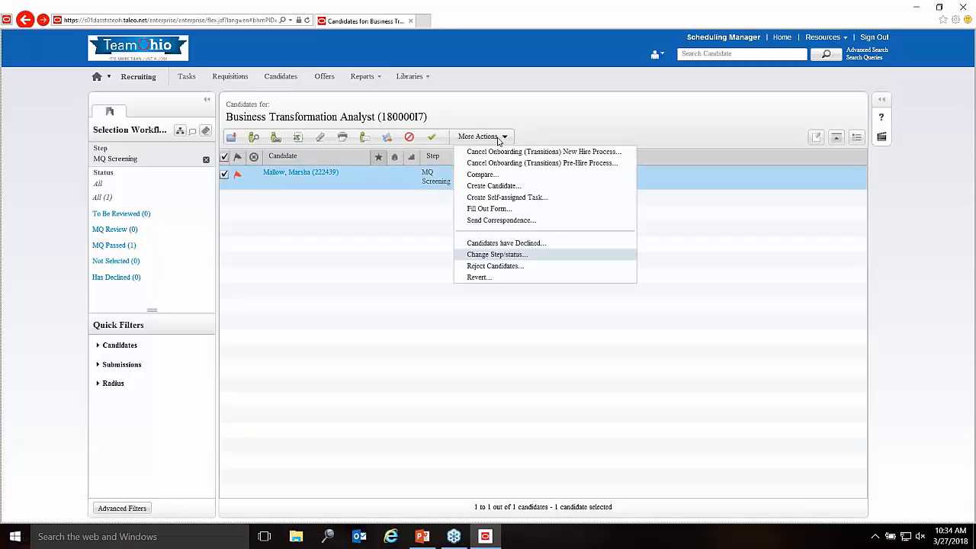
{"action": "left_click", "coordinate": [515, 256]}
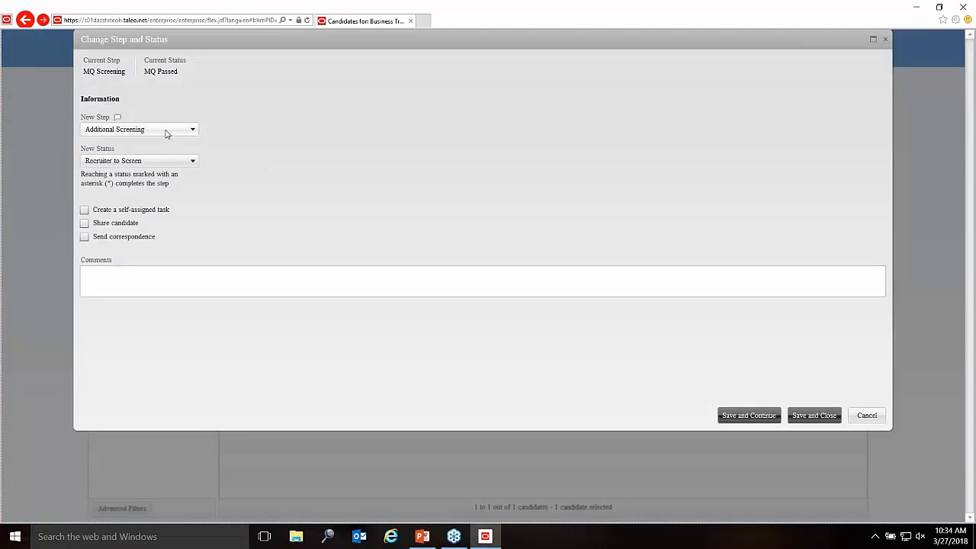
Step: Move the candidate to Additional Screening with status Invite to Self-Schedule, then filter to Additional Screening
{"action": "left_click", "coordinate": [166, 132]}
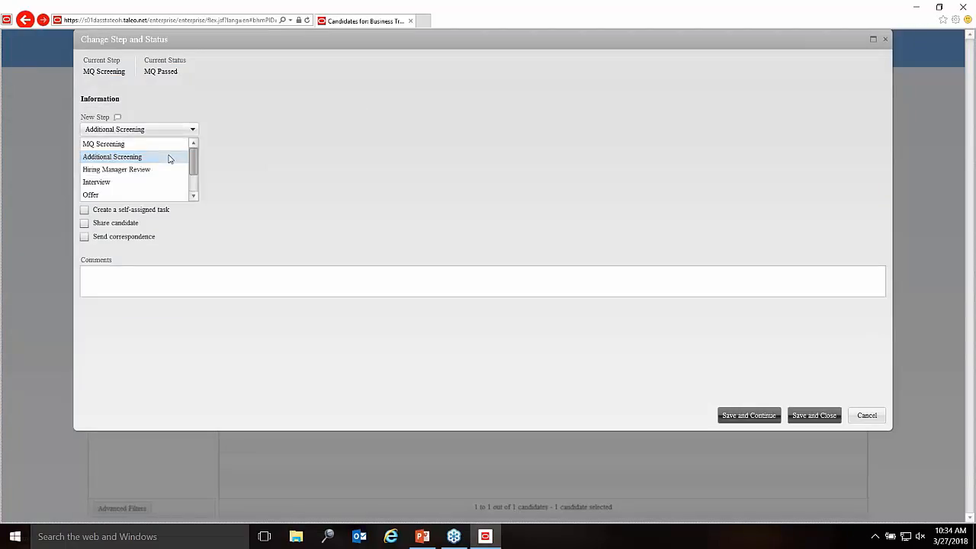
{"action": "left_click", "coordinate": [170, 157]}
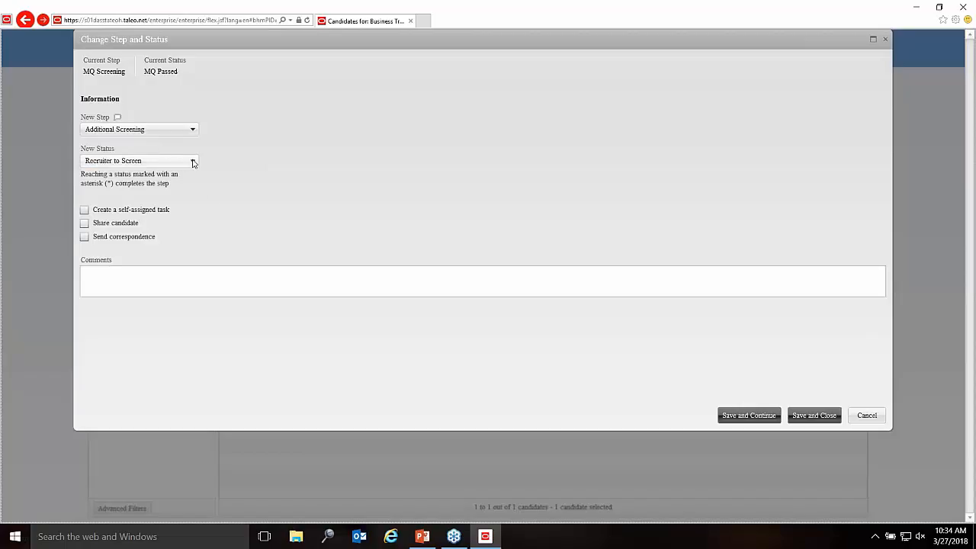
{"action": "left_click", "coordinate": [193, 162]}
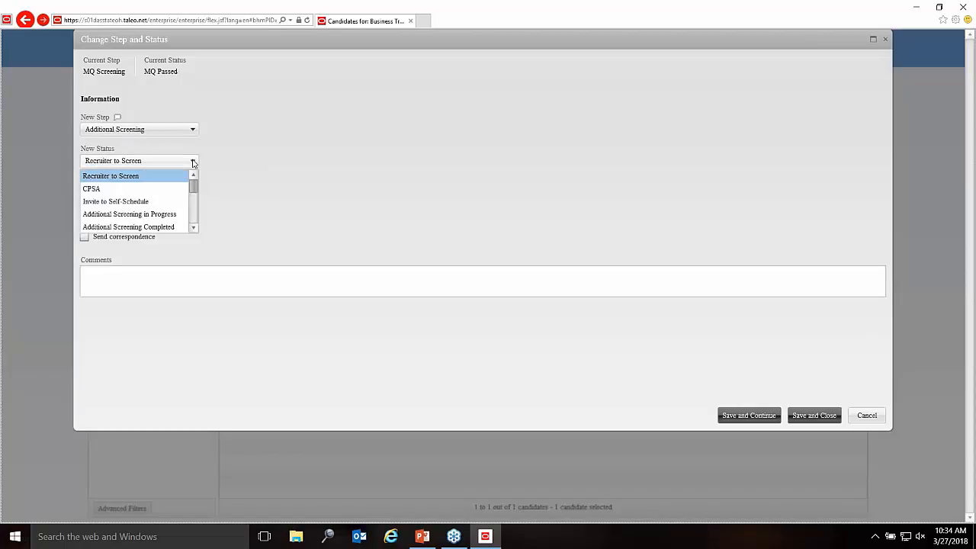
{"action": "left_click", "coordinate": [152, 203]}
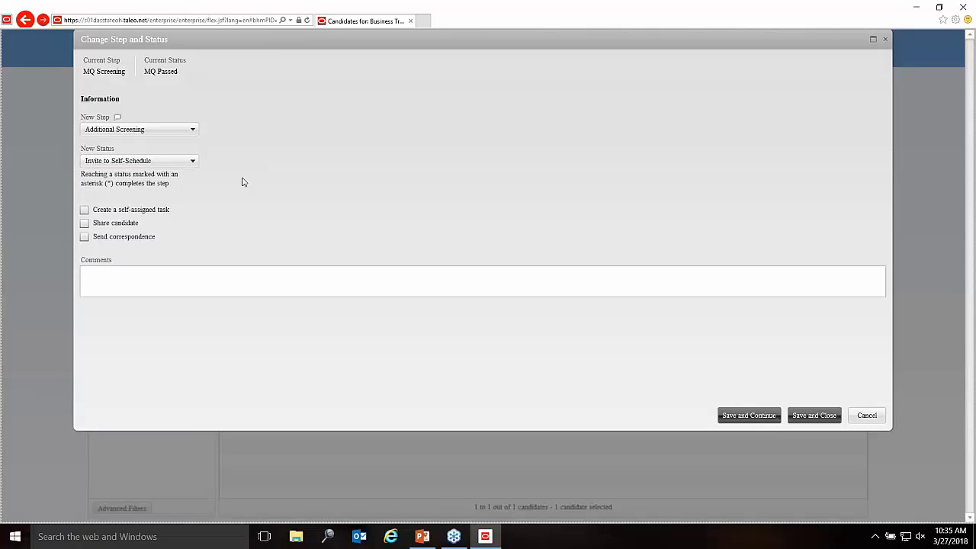
{"action": "left_click", "coordinate": [829, 418]}
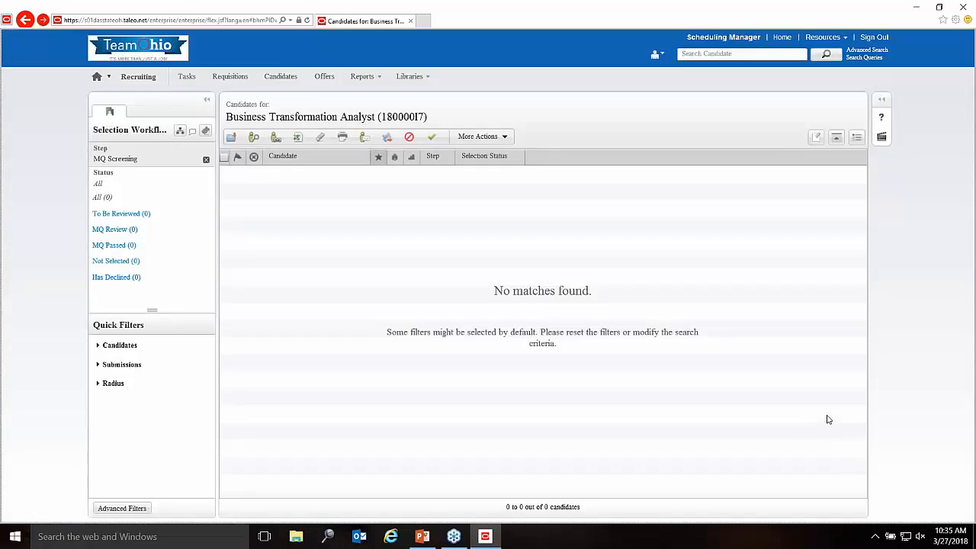
{"action": "left_click", "coordinate": [206, 162]}
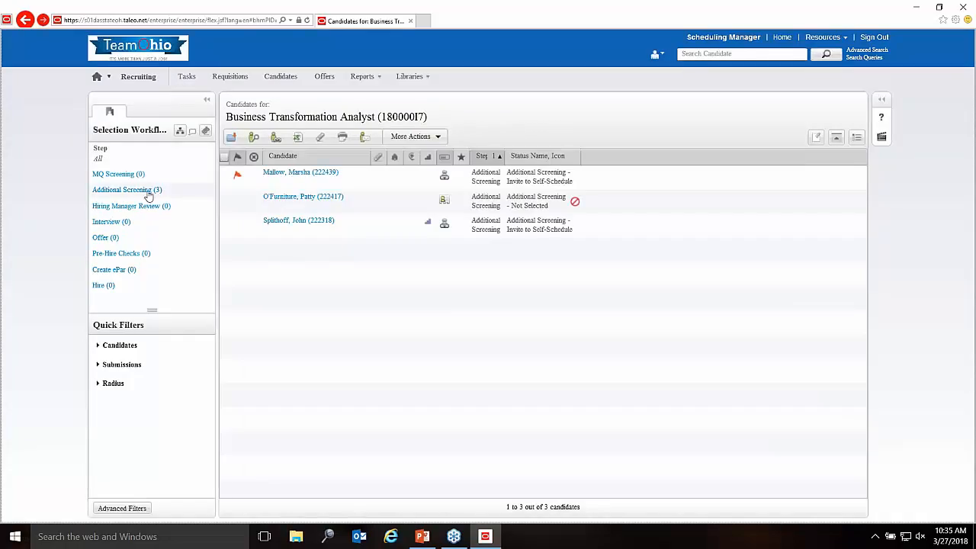
{"action": "left_click", "coordinate": [148, 193]}
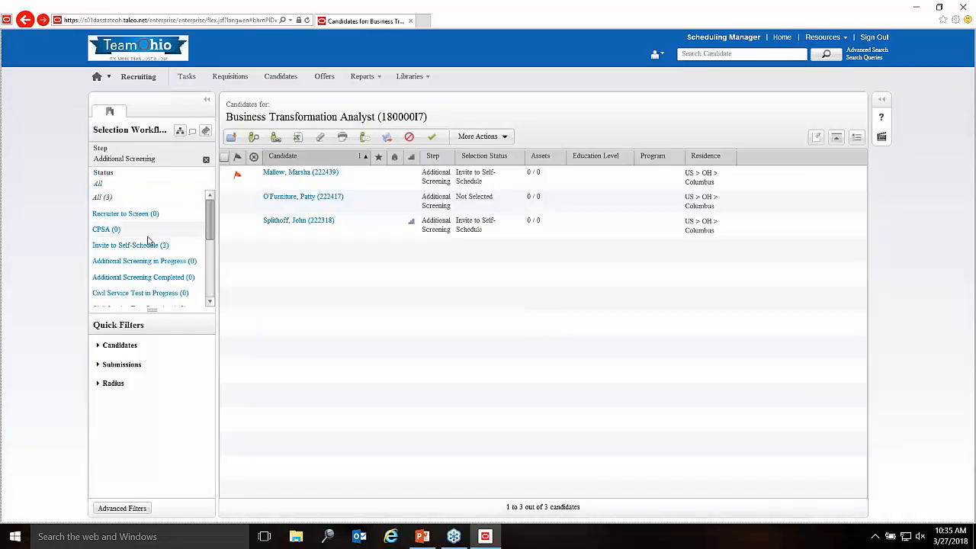
Step: Filter to the 2 Invite to Self-Schedule candidates and open the candidate's job submission
{"action": "left_click", "coordinate": [155, 245]}
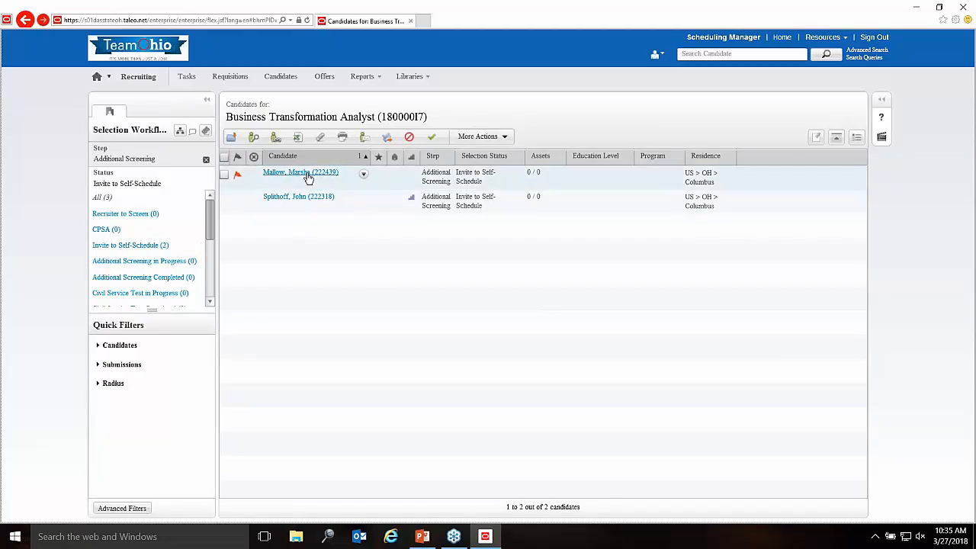
{"action": "mouse_move", "coordinate": [308, 177]}
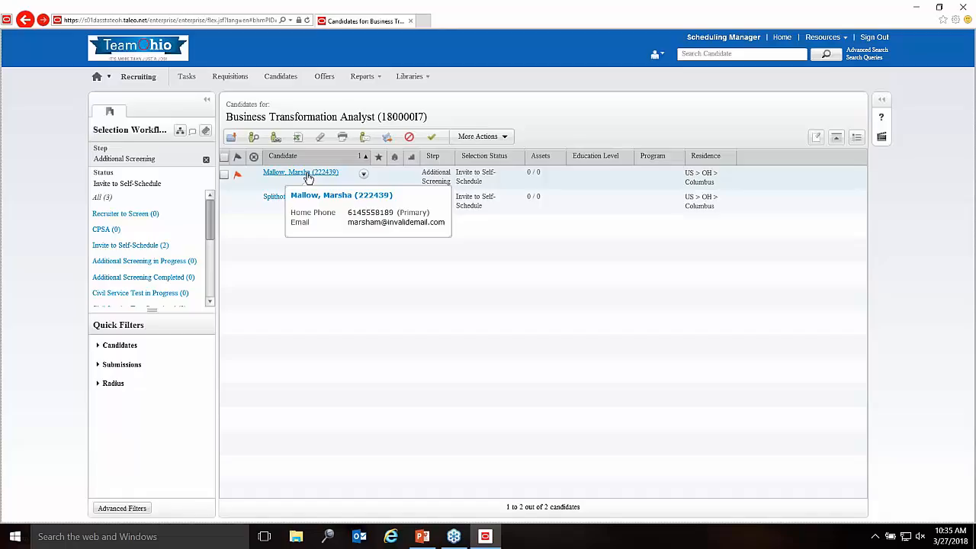
{"action": "left_click", "coordinate": [308, 174]}
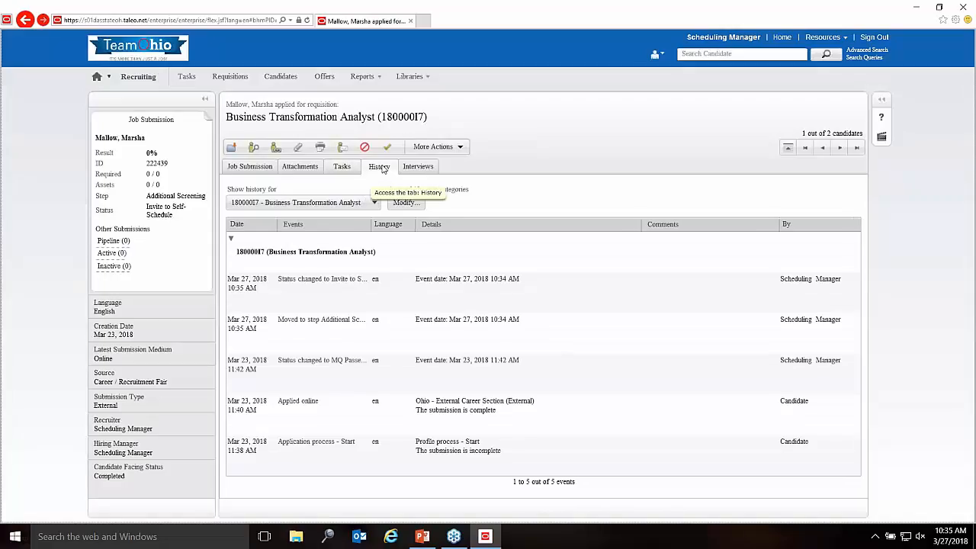
Step: Add Correspondence events to the submission History display
{"action": "left_click", "coordinate": [406, 202]}
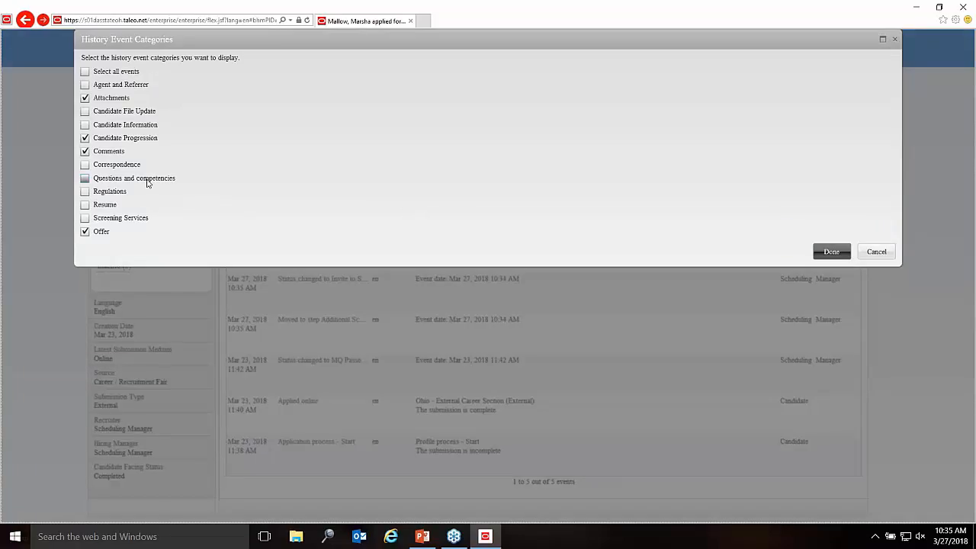
{"action": "left_click", "coordinate": [85, 165]}
{"action": "left_click", "coordinate": [831, 252]}
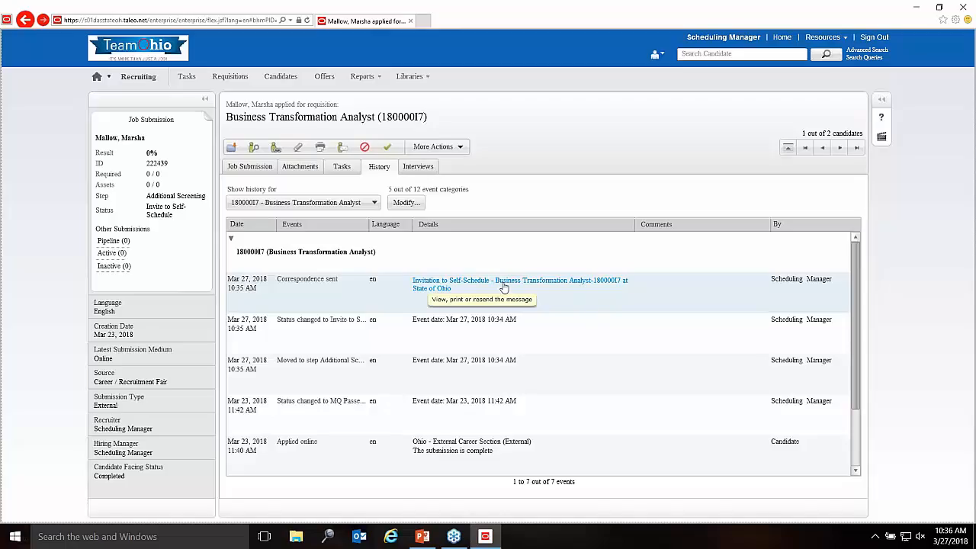
Step: Preview the Invitation to Self-Schedule email and scroll to its scheduling center link
{"action": "left_click", "coordinate": [503, 287]}
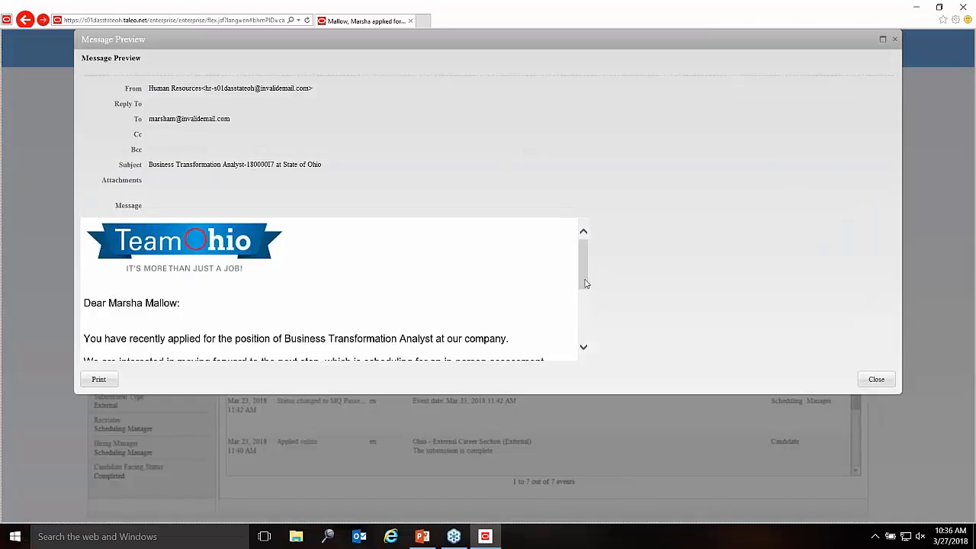
{"action": "mouse_move", "coordinate": [584, 275]}
{"action": "left_mouse_down"}
{"action": "mouse_move", "coordinate": [583, 250]}
{"action": "mouse_move", "coordinate": [586, 290]}
{"action": "left_mouse_up"}
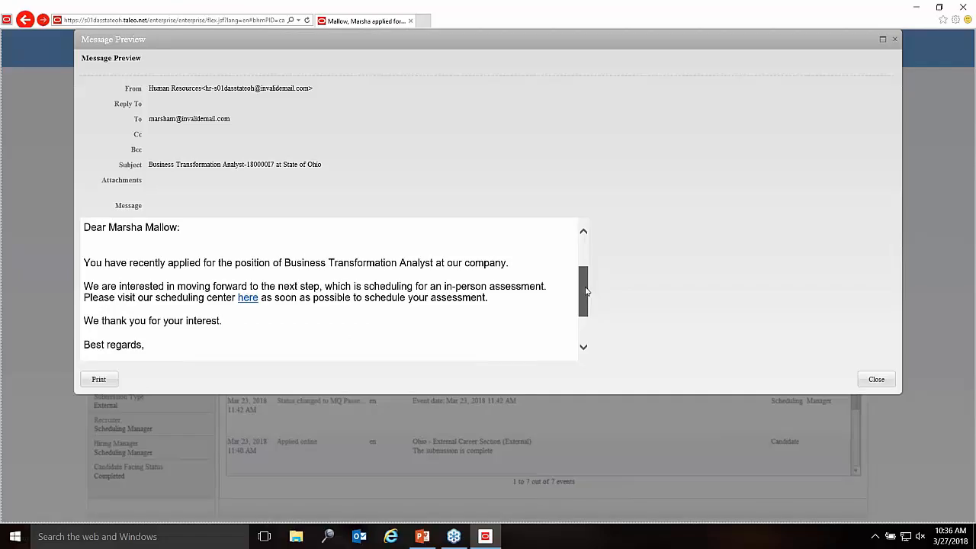
{"action": "left_click_drag", "start_coordinate": [586, 290], "coordinate": [586, 296]}
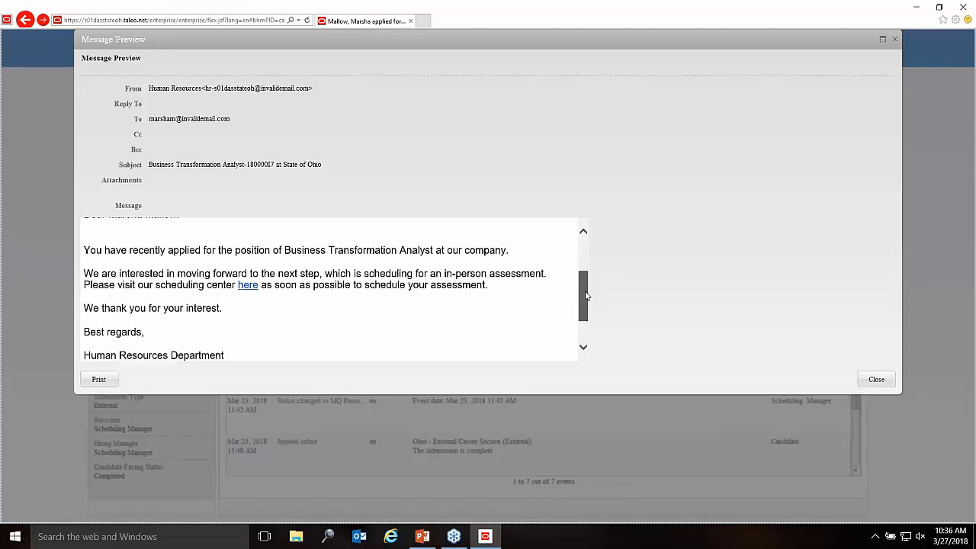
{"action": "left_click_drag", "start_coordinate": [585, 295], "coordinate": [585, 297]}
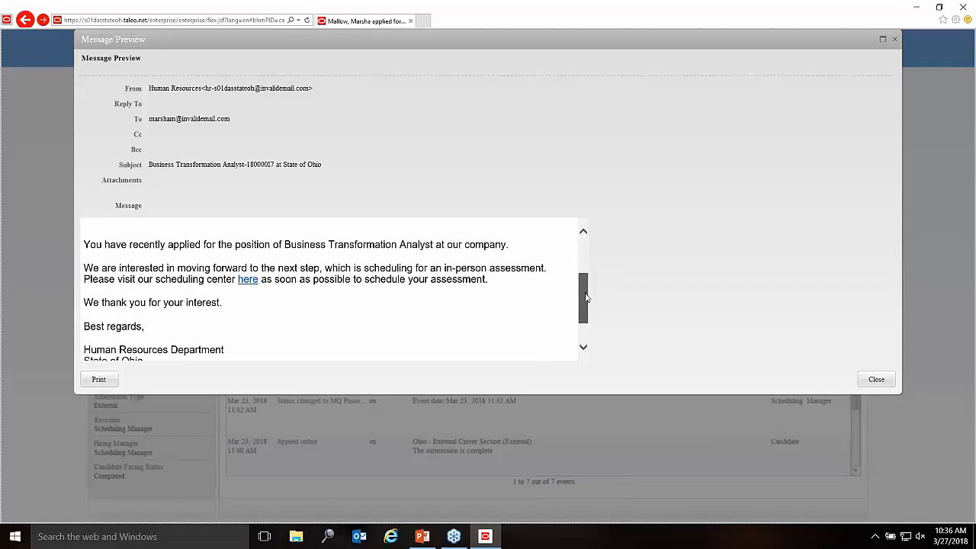
Step: Follow the email's scheduling link, accept the privacy agreement, and sign in with the candidate's user name and password
{"action": "left_click", "coordinate": [247, 280]}
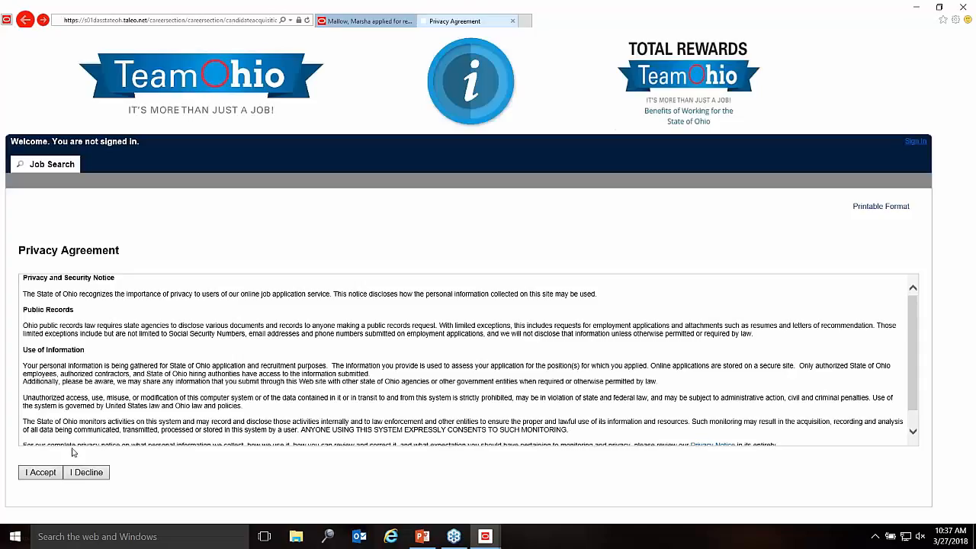
{"action": "left_click", "coordinate": [48, 472]}
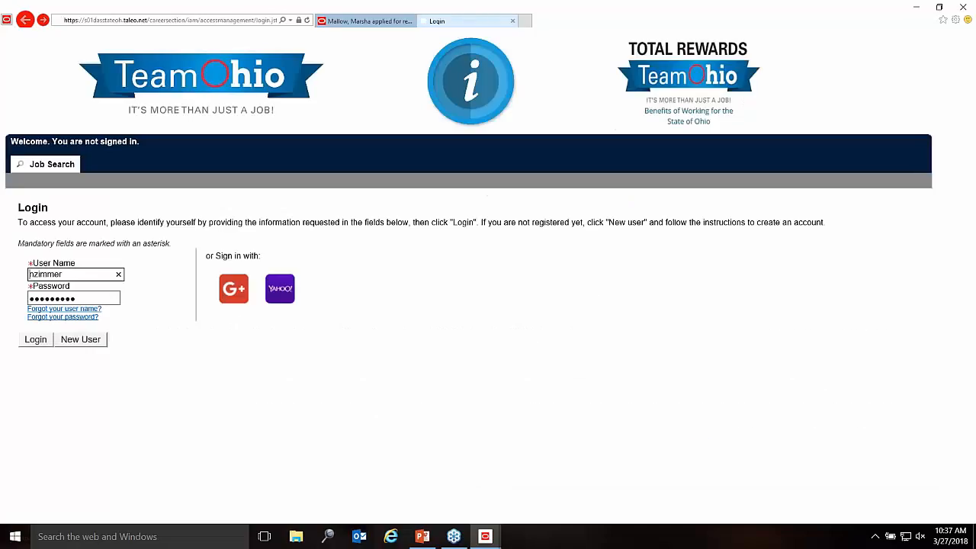
{"action": "key", "text": "ctrl+a"}
{"action": "key", "text": "Tab"}
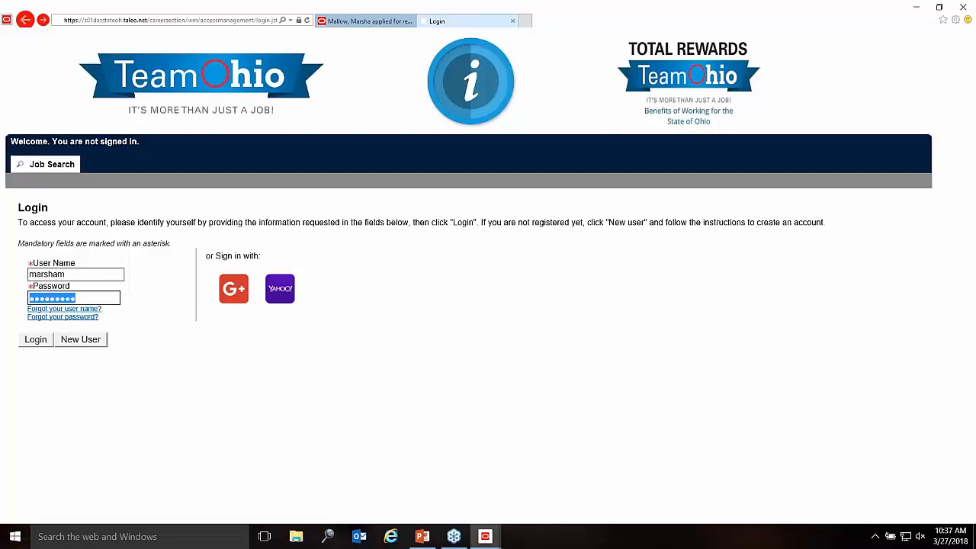
{"action": "type", "text": "********"}
{"action": "key", "text": "Return"}
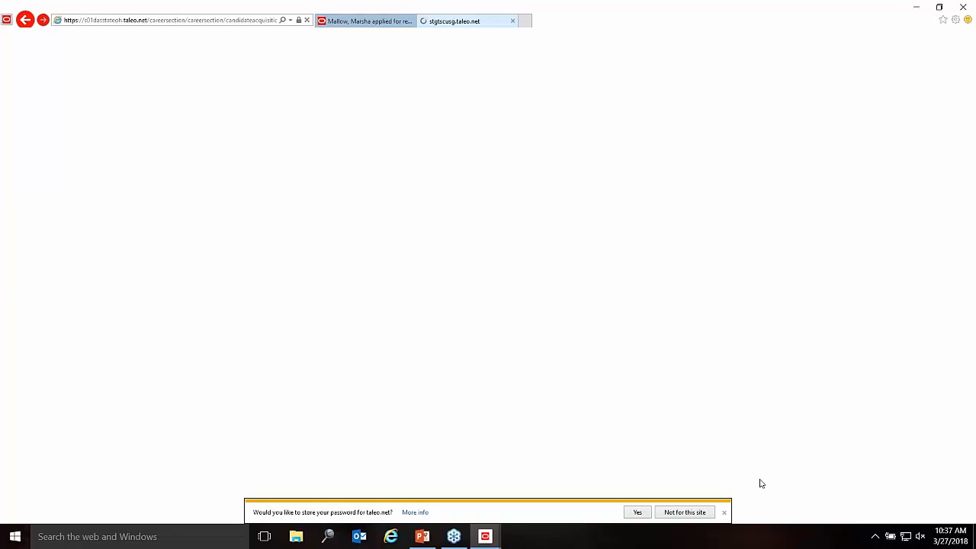
Step: Dismiss the browser's save-password bar while the candidate's Scheduling Center loads
{"action": "left_click", "coordinate": [725, 514]}
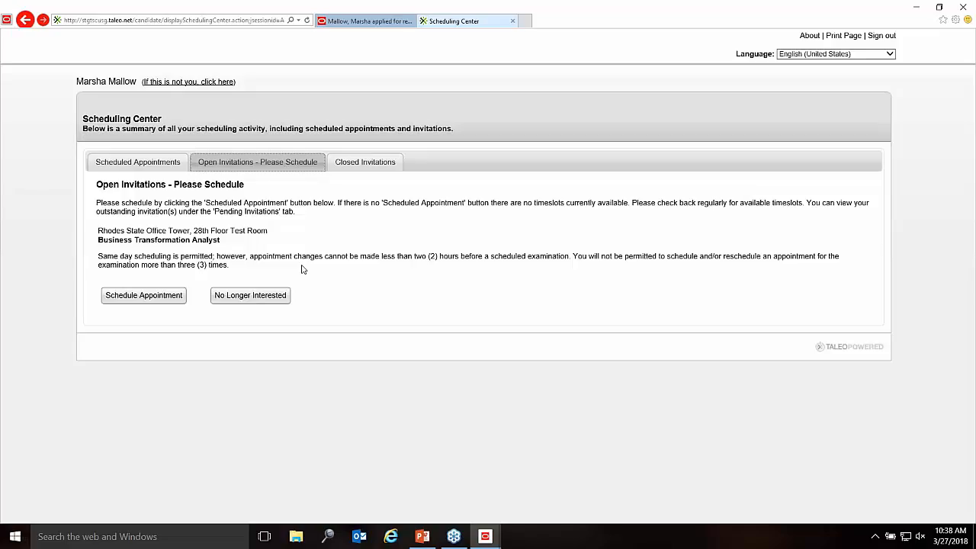
Step: Book the Business Transformation Analyst assessment for April 4, 2018 at 8:30 AM Eastern
{"action": "left_click", "coordinate": [180, 297]}
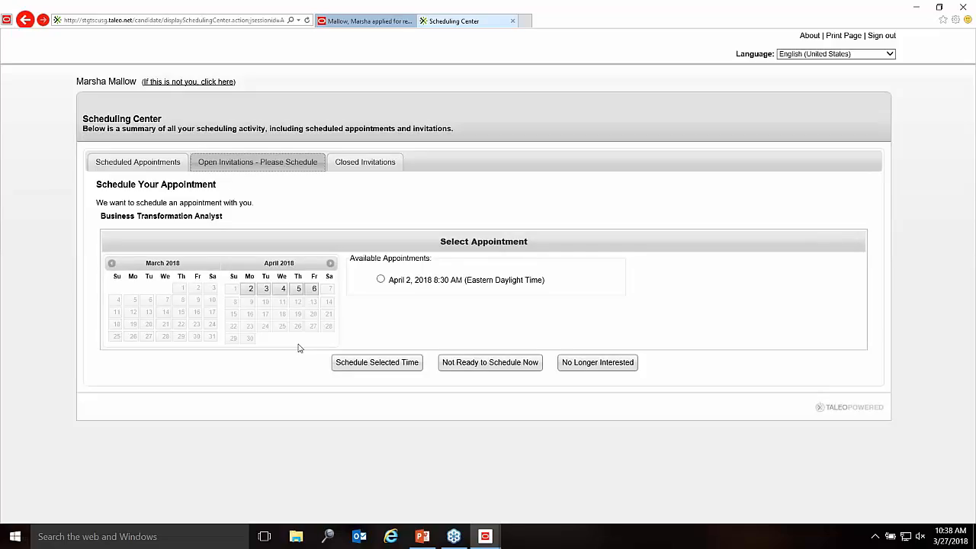
{"action": "left_click", "coordinate": [284, 290]}
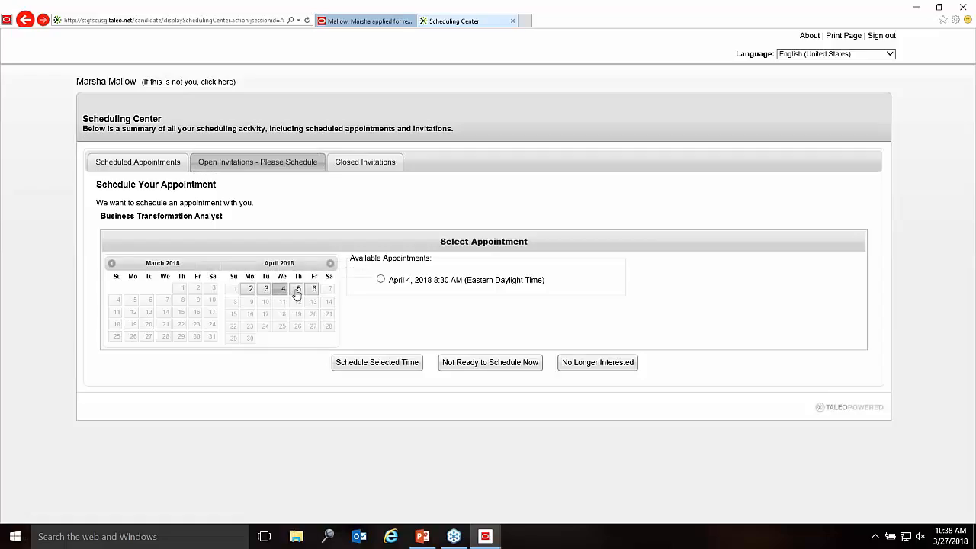
{"action": "left_click", "coordinate": [381, 280]}
{"action": "left_click", "coordinate": [414, 365]}
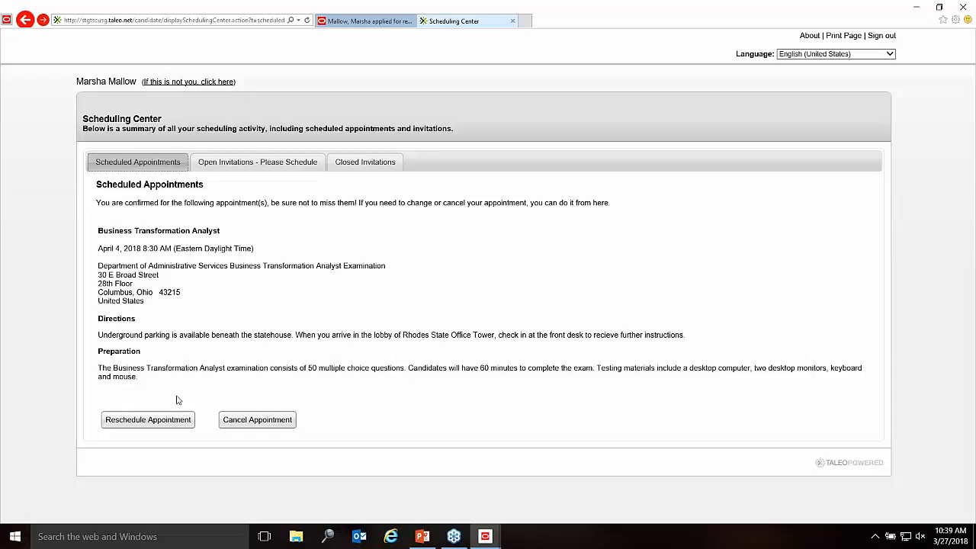
Step: Confirm no open invitations remain, then return to the candidate's Recruiting tab
{"action": "left_click", "coordinate": [454, 537]}
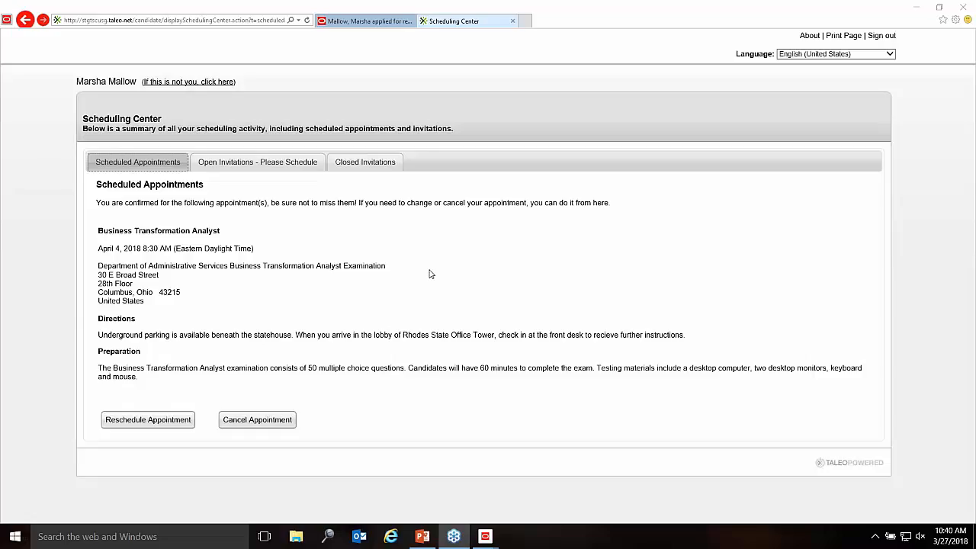
{"action": "left_click", "coordinate": [211, 162]}
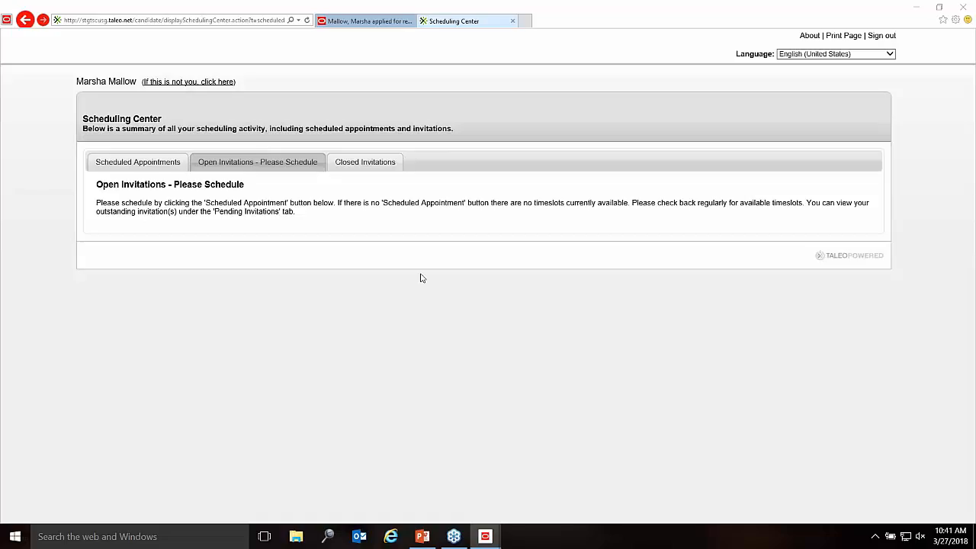
{"action": "left_click", "coordinate": [388, 23]}
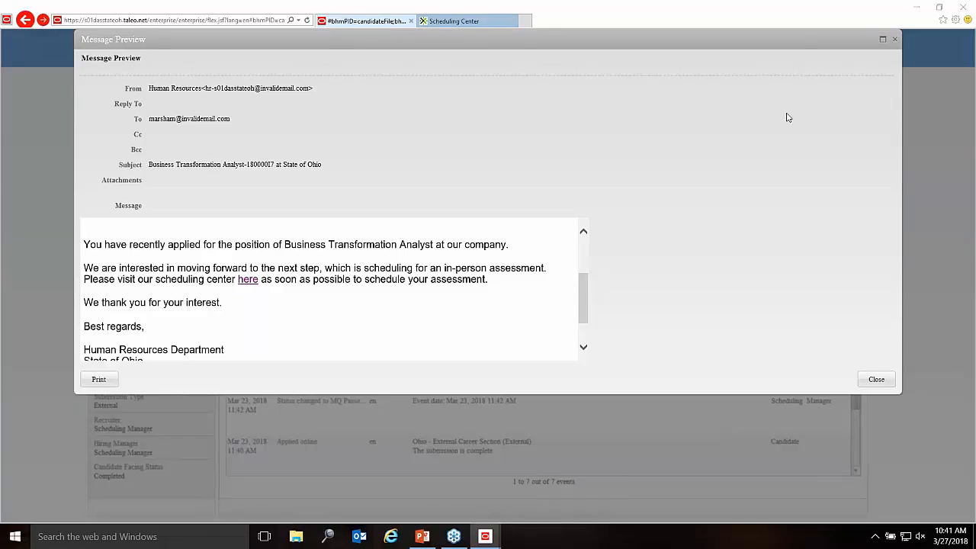
Step: Close the self-scheduling invitation Message Preview to show the submission history
{"action": "left_click", "coordinate": [895, 39]}
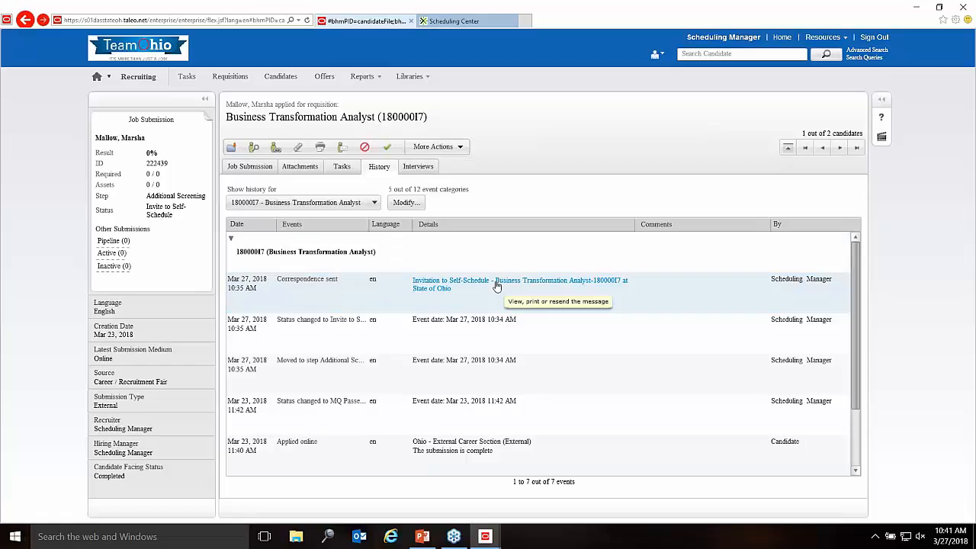
Step: Select the Correspondence sent history entry and bring up the Taleo modules list
{"action": "left_click", "coordinate": [496, 286]}
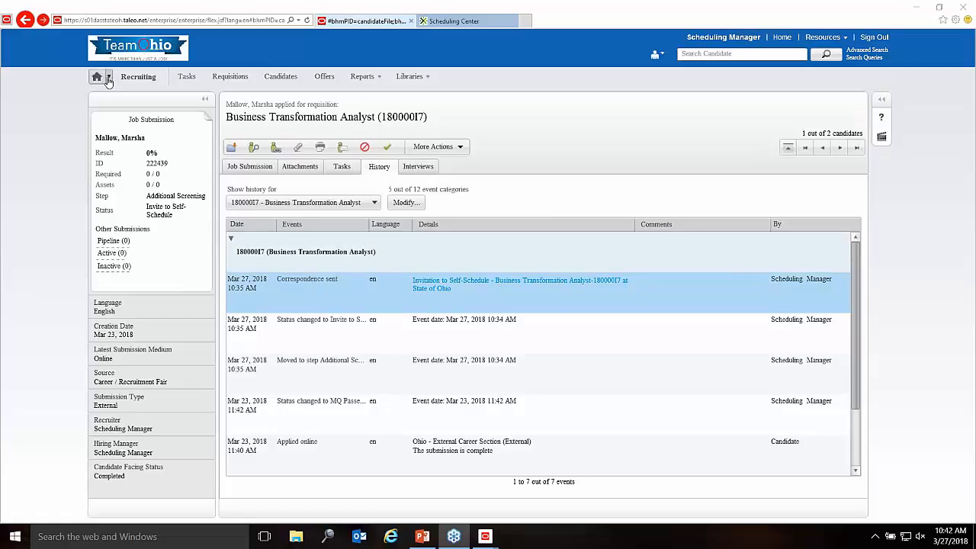
{"action": "left_click", "coordinate": [109, 77]}
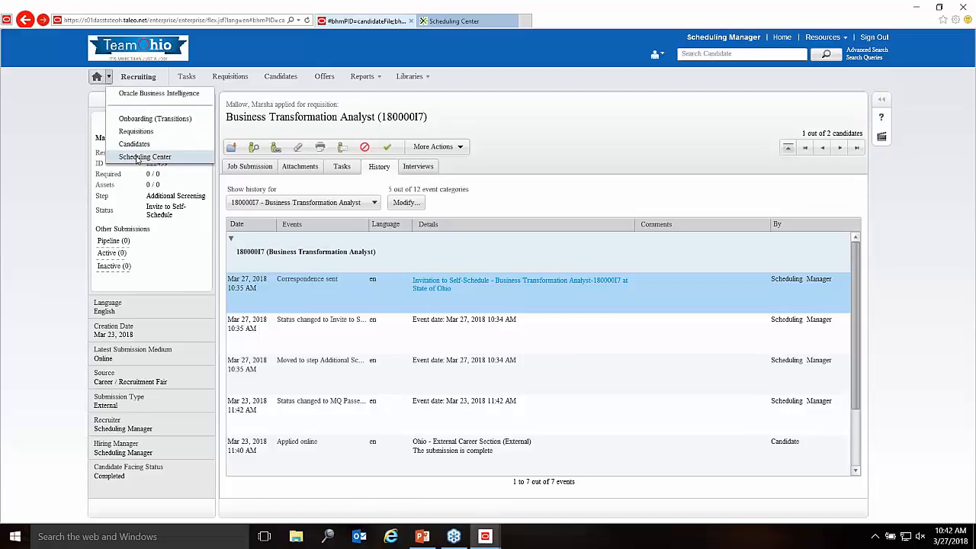
Step: Show the DAS BTA Written Test calendar for April 2018, then PowerPoint slide 18, Candidate Actions
{"action": "left_click", "coordinate": [145, 156]}
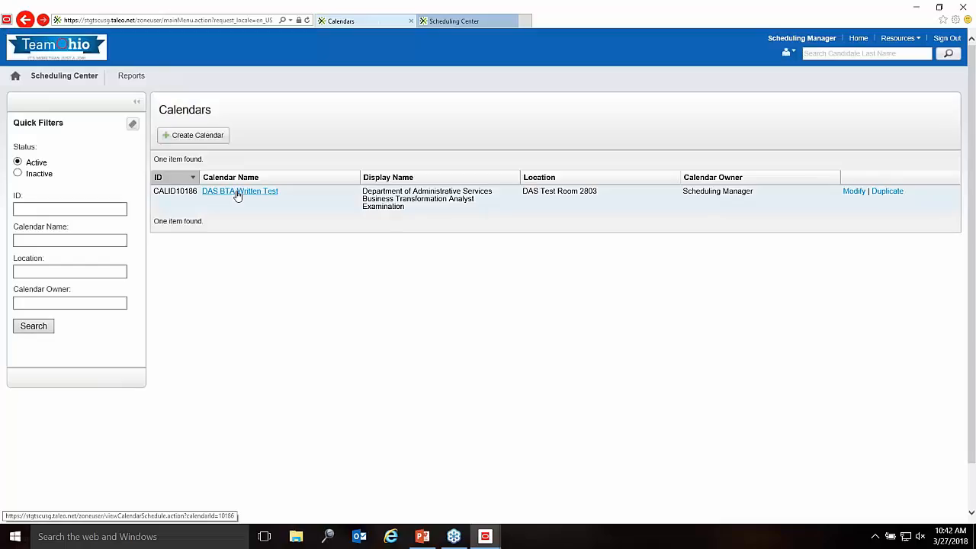
{"action": "left_click", "coordinate": [238, 192]}
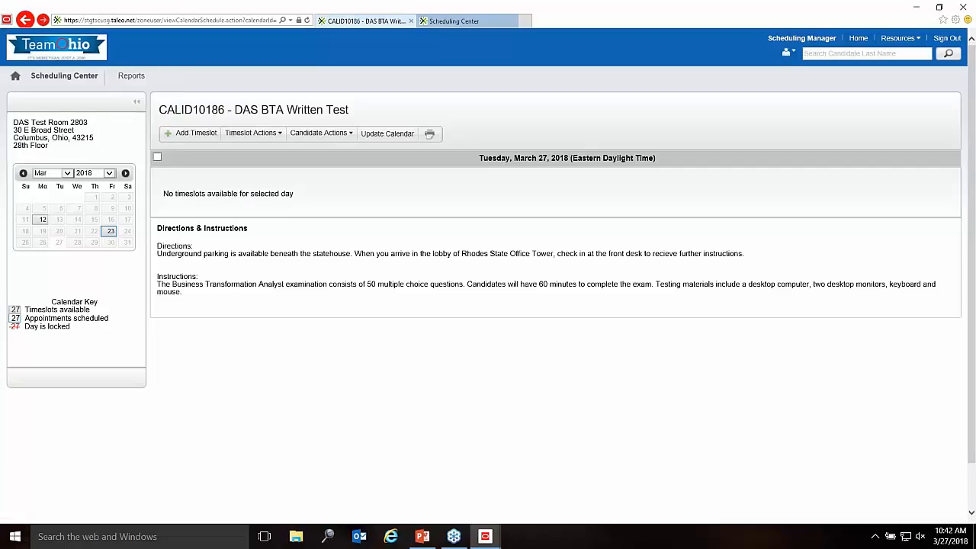
{"action": "left_click", "coordinate": [126, 173]}
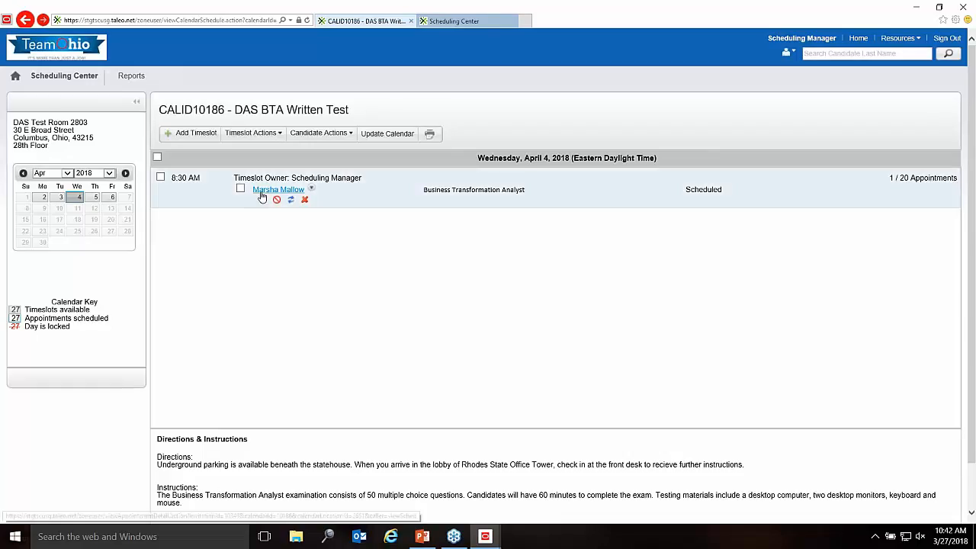
{"action": "left_click", "coordinate": [421, 536]}
{"action": "left_click", "coordinate": [86, 435]}
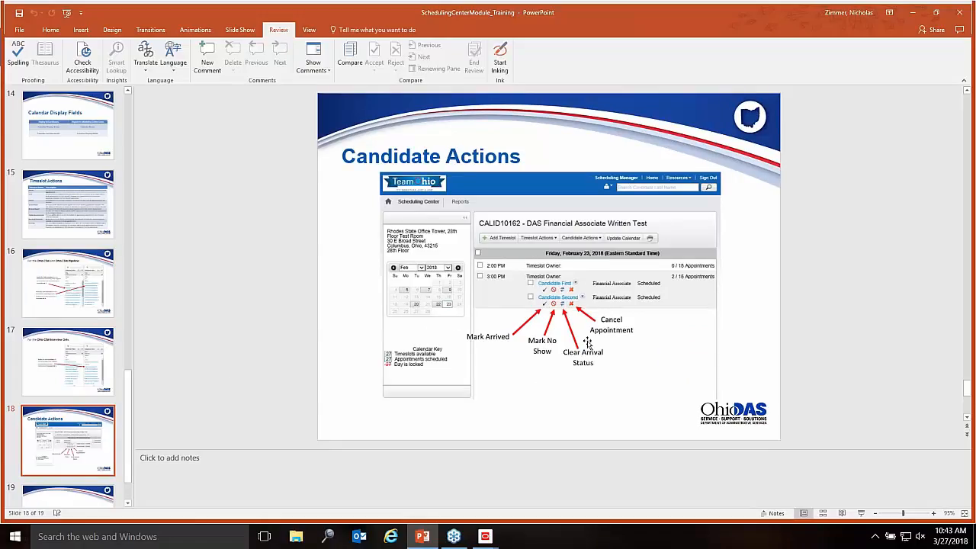
Step: Present the Candidate Actions slide as a slideshow, then return to the DAS BTA Written Test calendar
{"action": "left_click_drag", "start_coordinate": [354, 20], "coordinate": [294, 24]}
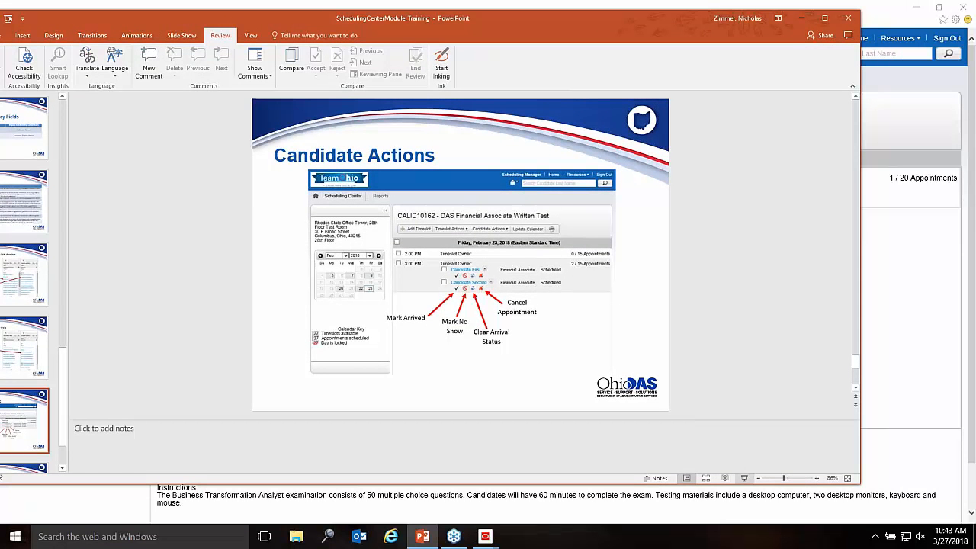
{"action": "double_click", "coordinate": [115, 16]}
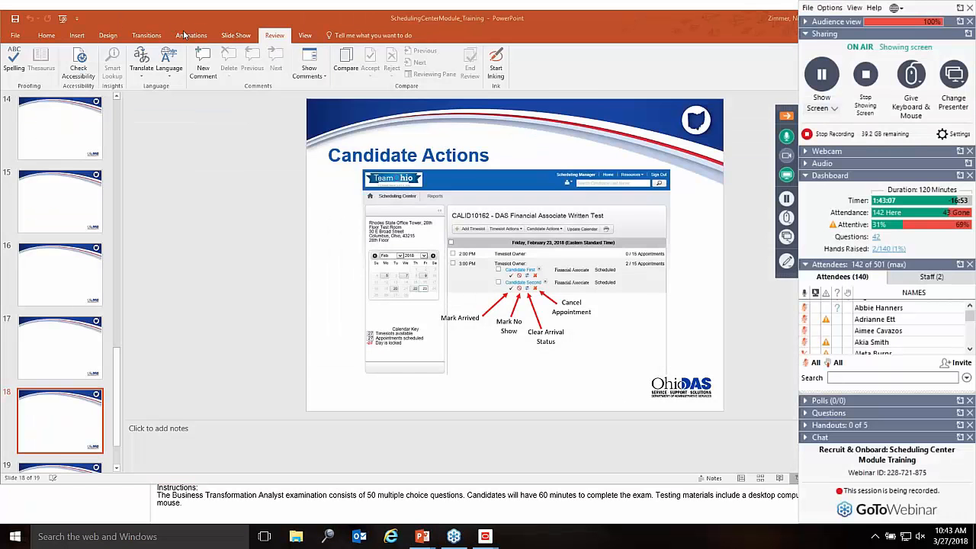
{"action": "left_click", "coordinate": [172, 19]}
{"action": "left_click", "coordinate": [181, 35]}
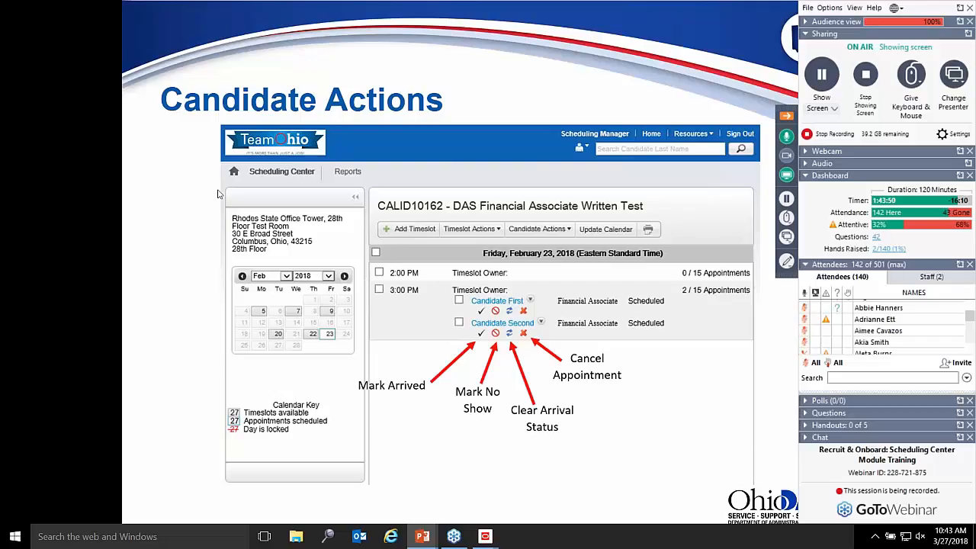
{"action": "left_click", "coordinate": [196, 147]}
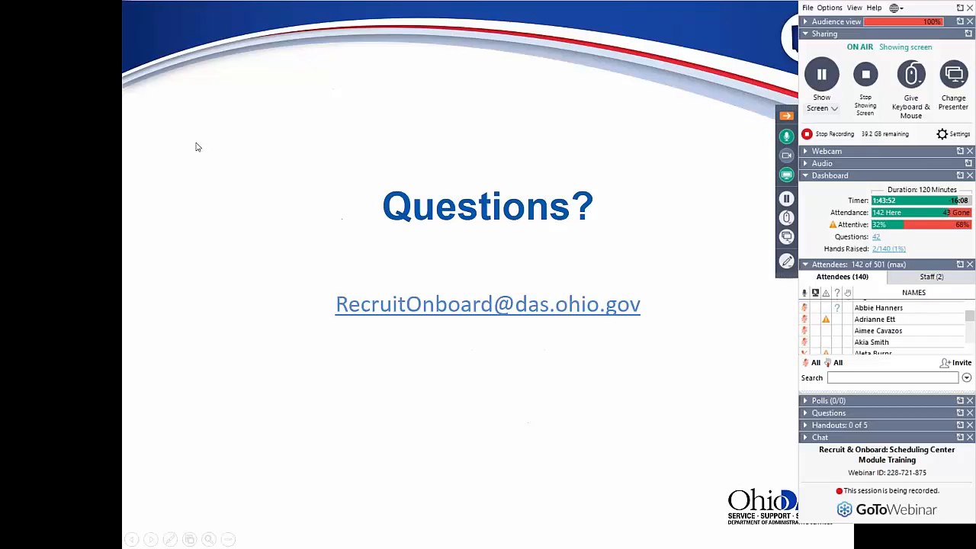
{"action": "key", "text": "Left"}
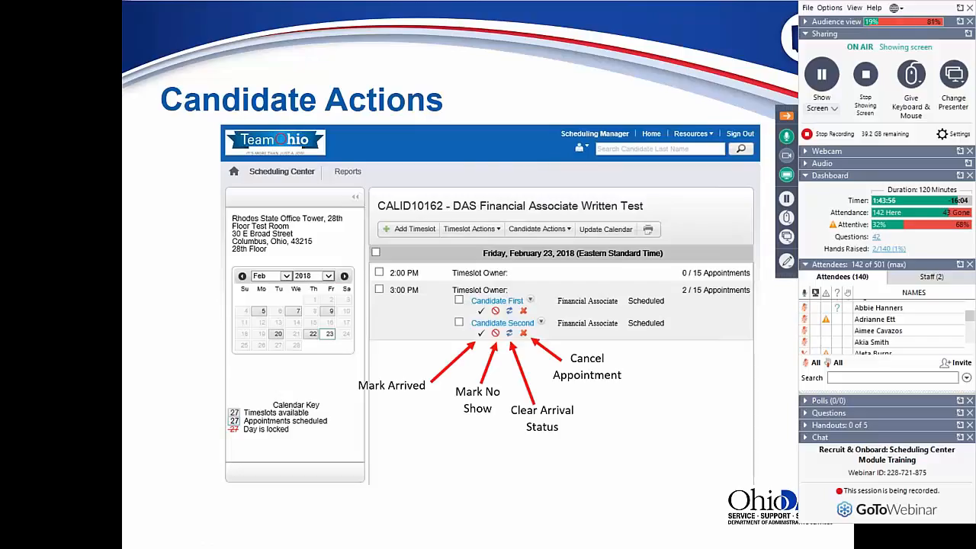
{"action": "key", "text": "Escape"}
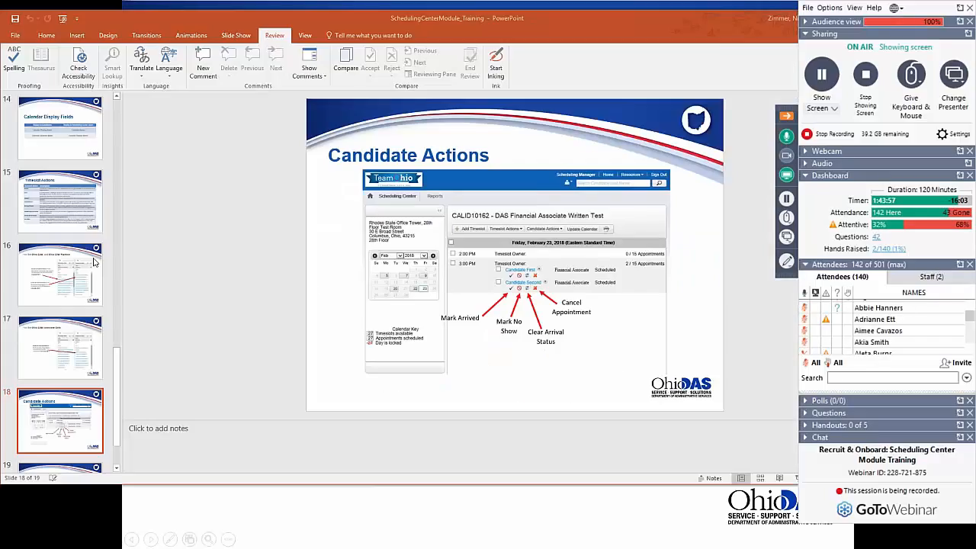
{"action": "mouse_move", "coordinate": [485, 536]}
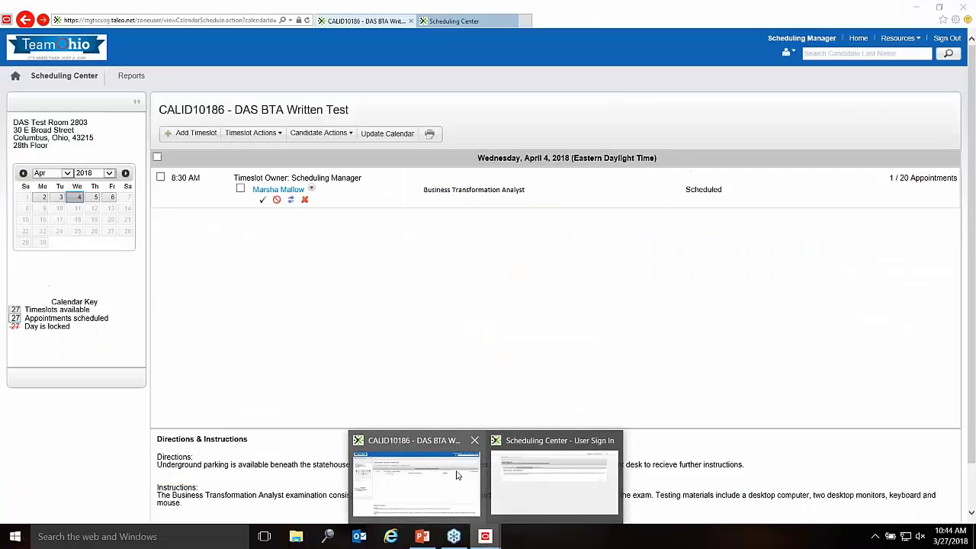
{"action": "left_click", "coordinate": [460, 477]}
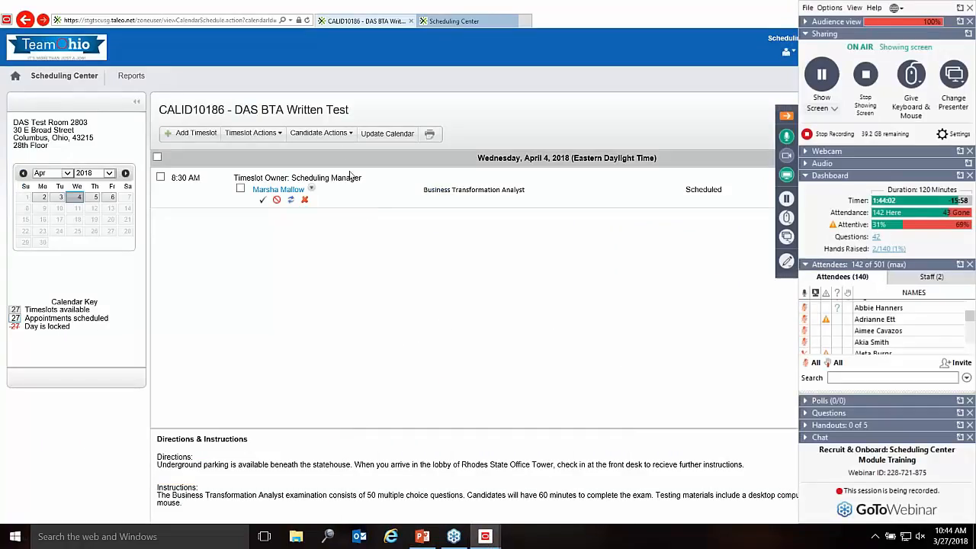
Step: Tick the candidate's April 4, 8:30 AM appointment and view its Candidate Actions
{"action": "left_click", "coordinate": [336, 135]}
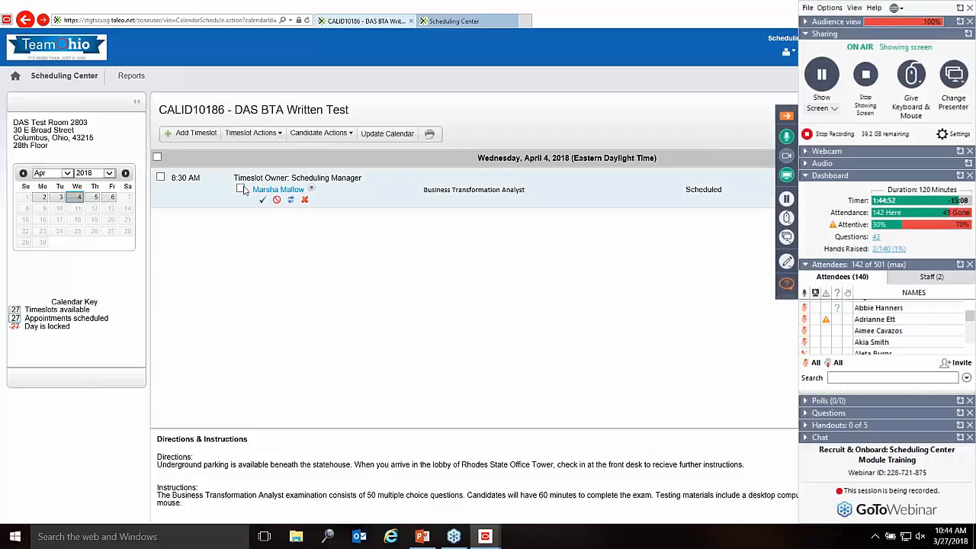
{"action": "left_click", "coordinate": [240, 188]}
{"action": "left_click", "coordinate": [350, 132]}
Step: Review the Candidate Actions options without choosing one, then return to PowerPoint slide 18
{"action": "left_click", "coordinate": [318, 133]}
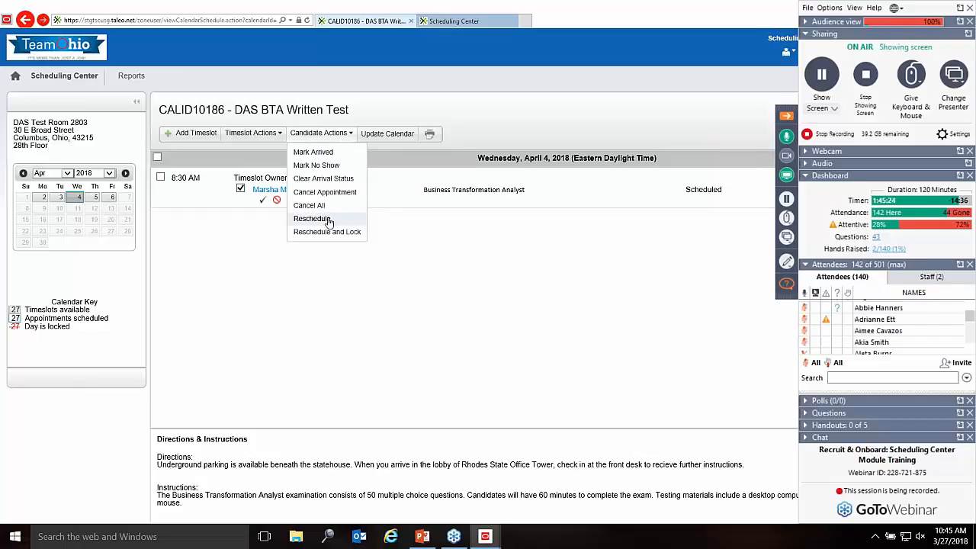
{"action": "left_click", "coordinate": [295, 315]}
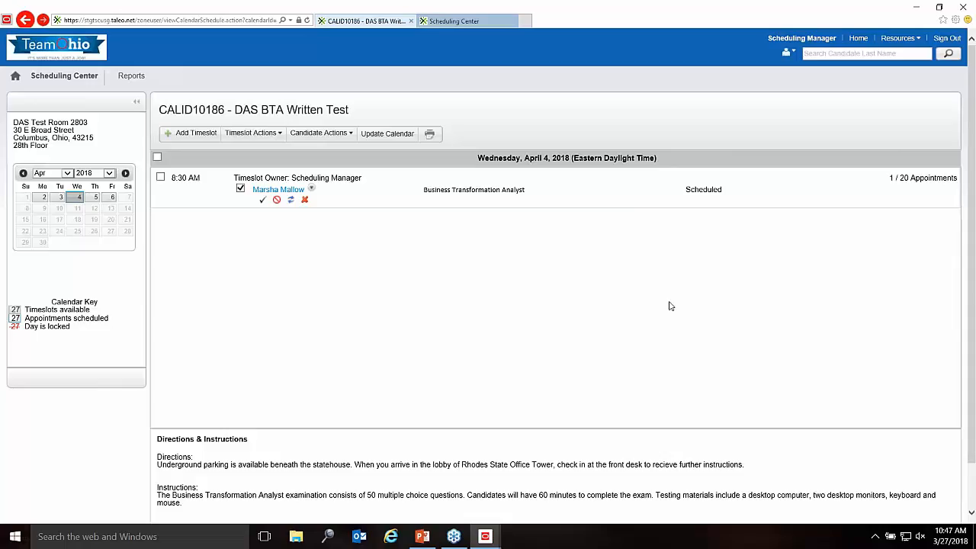
{"action": "left_click", "coordinate": [429, 539]}
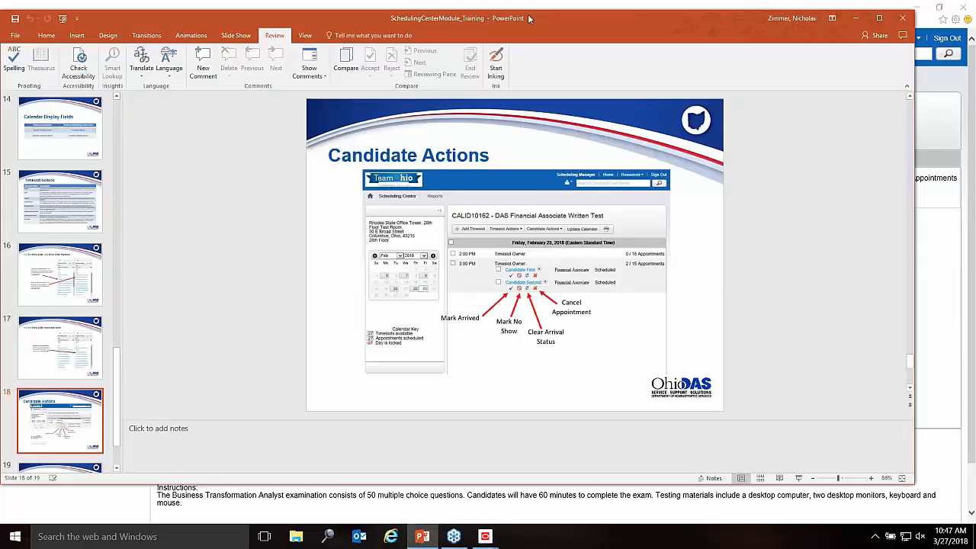